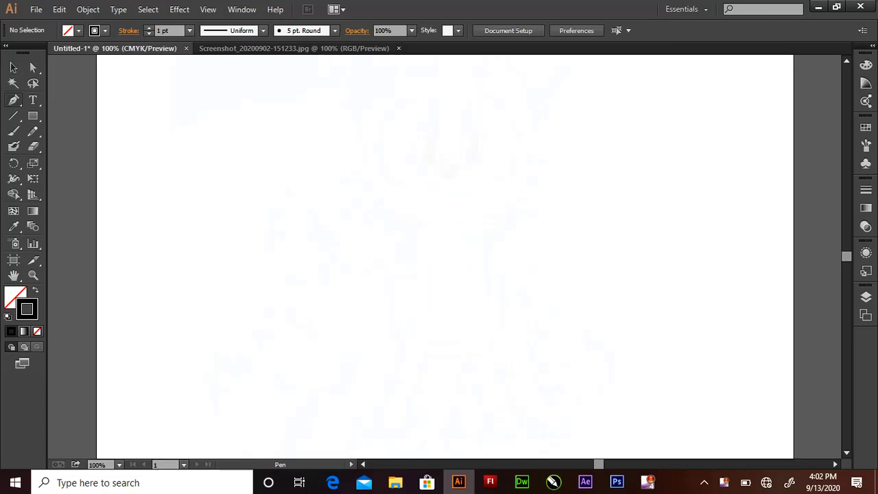
Trace the lower cheek curve and the first downward fur spike.
left_click(387, 199)
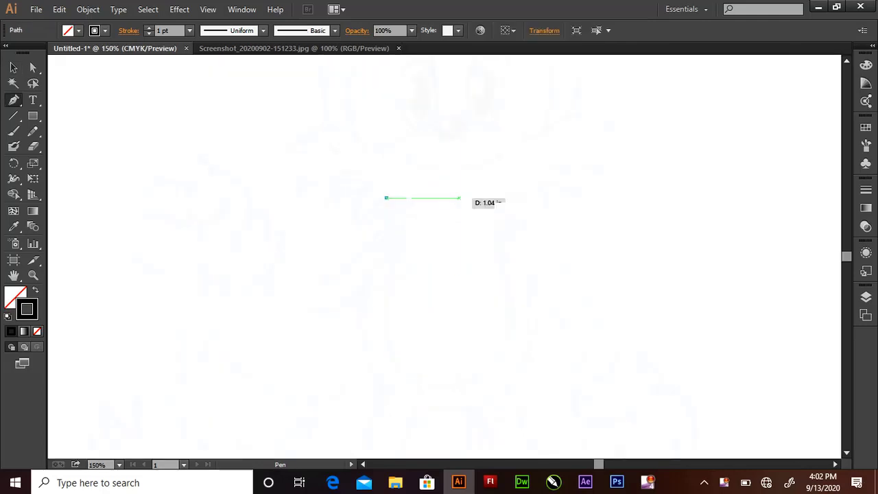
left_click_drag(514, 196, 579, 166)
left_click(514, 196)
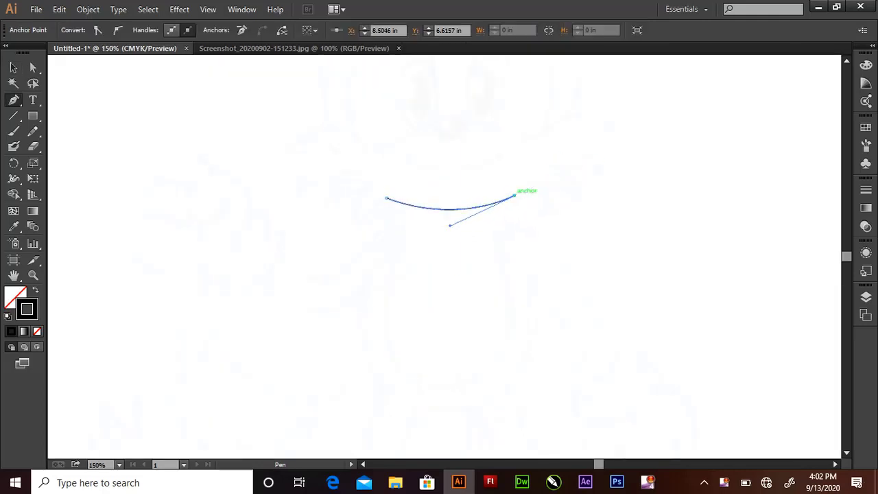
left_click_drag(540, 220, 539, 239)
left_click_drag(533, 182, 589, 214)
left_click(534, 182)
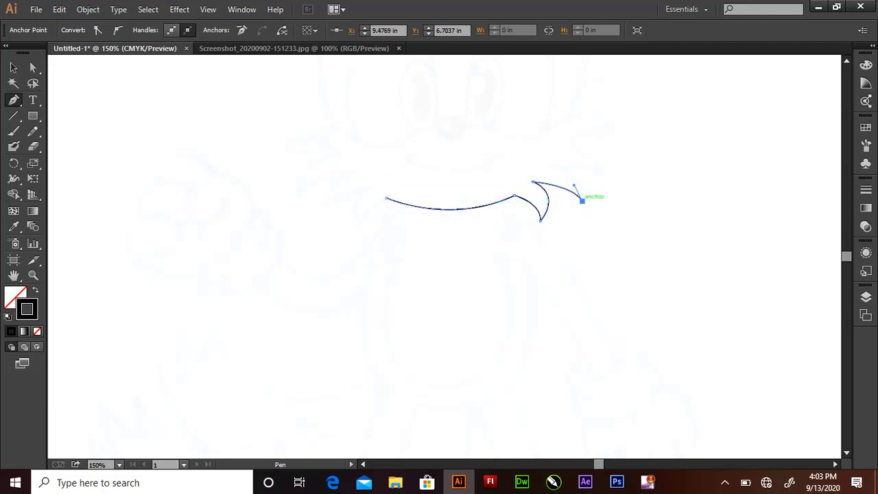
Add the next outward fur spike and the top right spike curving left.
left_click(582, 200)
mouse_move(552, 165)
left_mouse_down()
mouse_move(536, 165)
mouse_move(580, 140)
mouse_move(632, 142)
left_mouse_up()
left_click(607, 175)
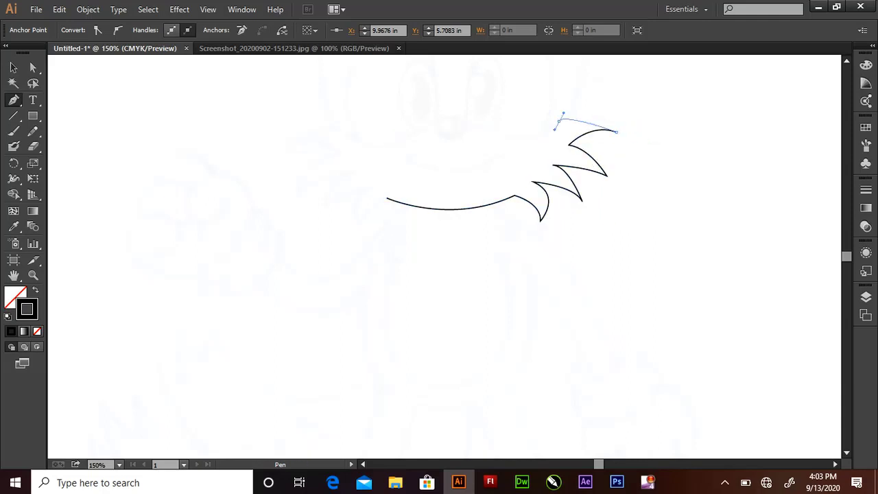
mouse_move(558, 120)
left_mouse_down()
mouse_move(516, 131)
mouse_move(455, 121)
left_mouse_up()
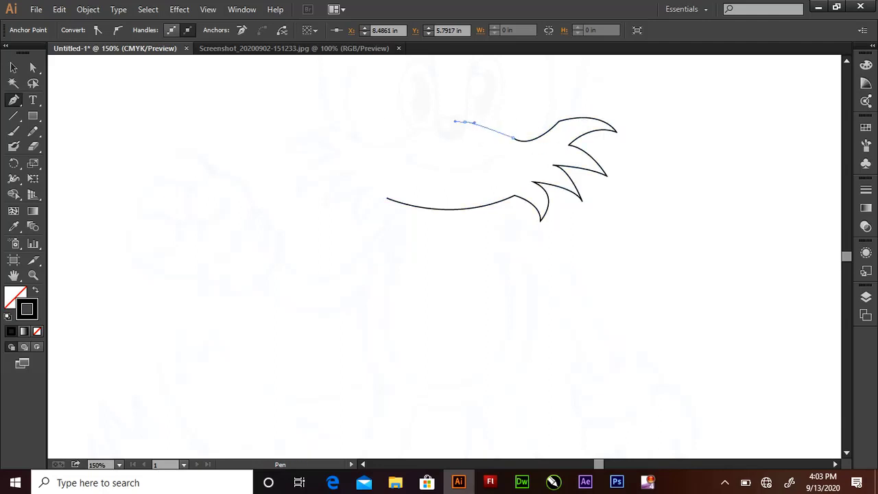
scroll(500, 206, "up", 3)
scroll(501, 206, "up", 2)
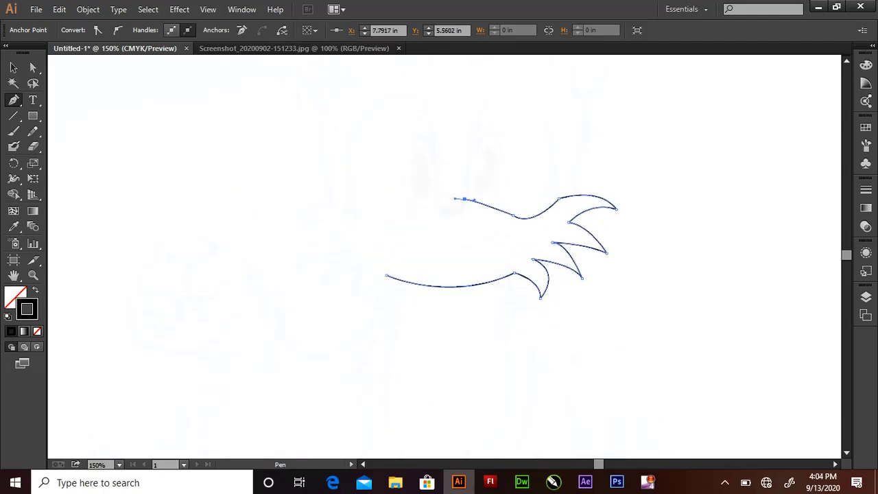
Draw the tall rounded dome curve above the cheeks.
left_click(544, 205)
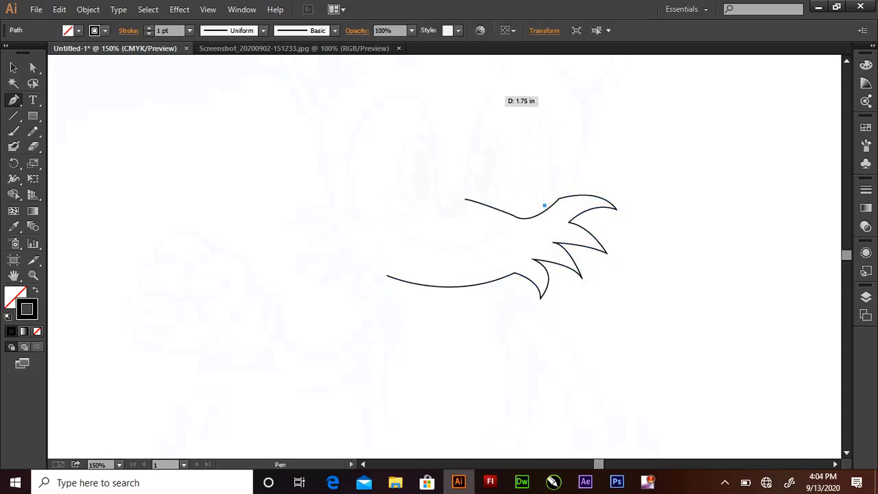
mouse_move(492, 92)
left_mouse_down()
mouse_move(583, 90)
mouse_move(577, 78)
left_mouse_up()
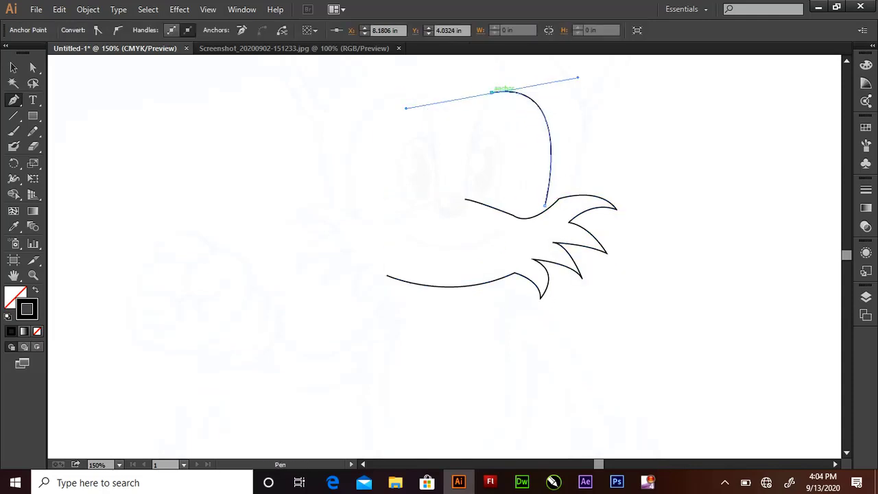
left_click_drag(467, 200, 469, 273)
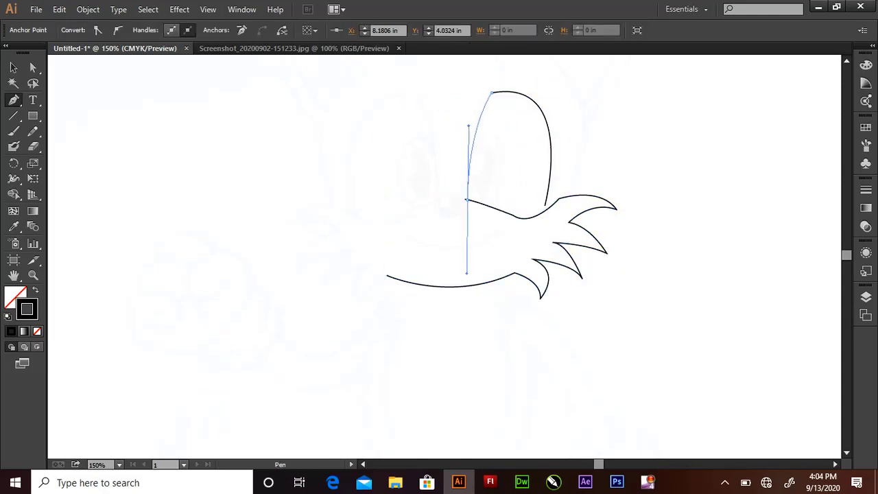
left_click(438, 200)
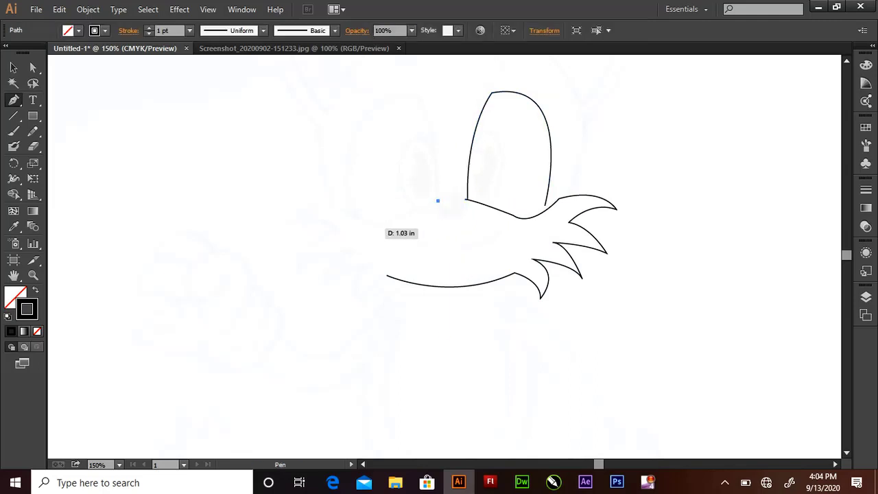
Undo the stray pen anchors and dismiss an accidental save dialog.
key("ctrl+z")
right_click(437, 198)
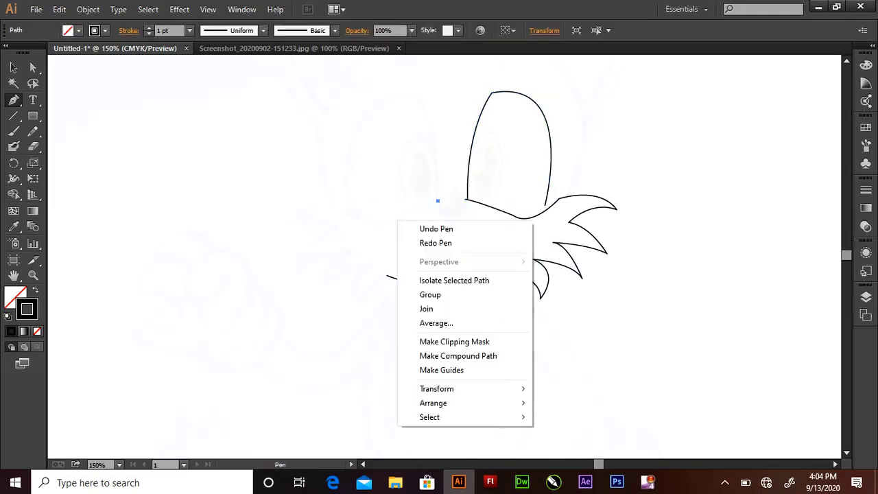
left_click(439, 241)
key("ctrl+s")
left_click(392, 350)
key("ctrl+z")
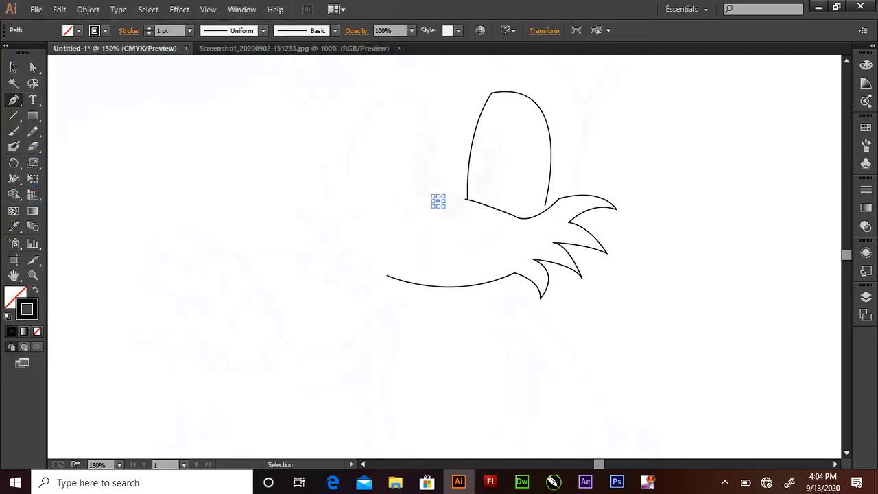
key("ctrl+z")
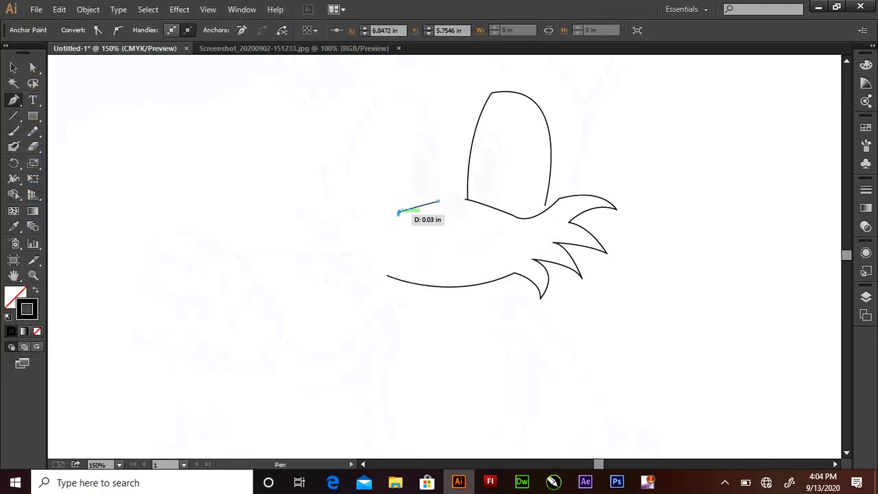
key("ctrl+z")
key("ctrl+z")
Extend the cheek path leftward with three fur spikes joining the dome's base.
left_click(387, 276)
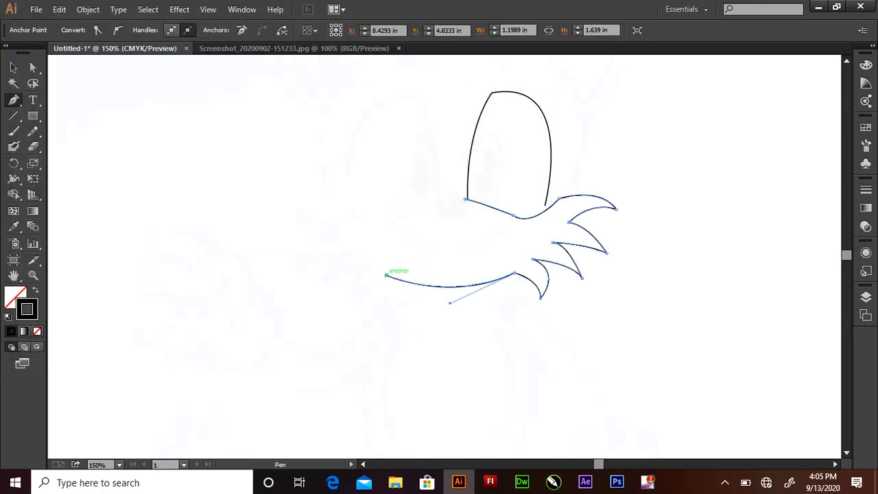
left_click(360, 297)
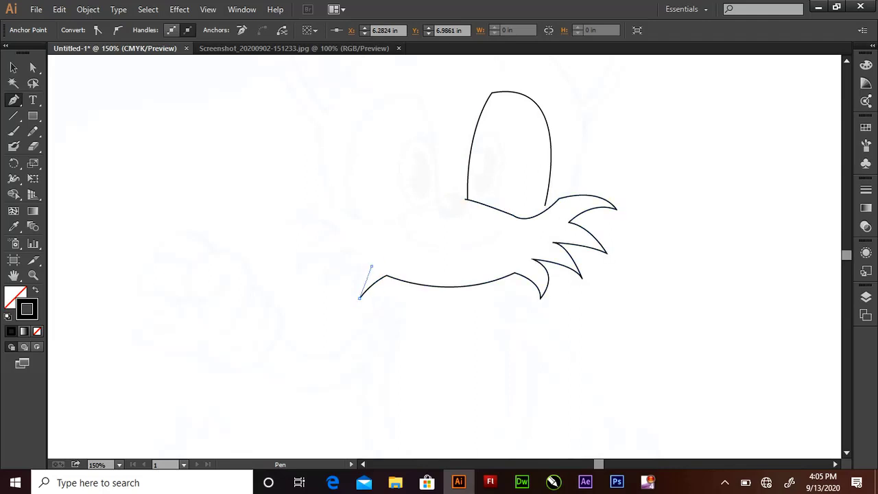
left_click_drag(371, 266, 402, 255)
left_click_drag(342, 278, 311, 296)
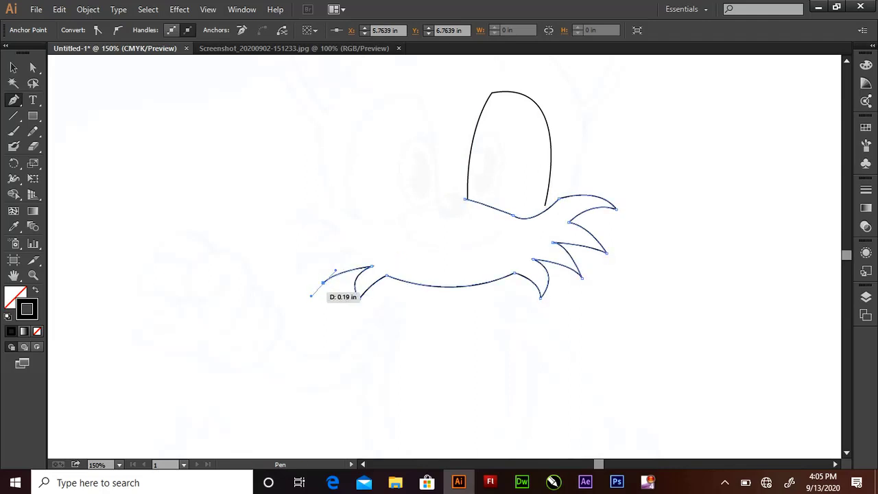
mouse_move(351, 251)
left_mouse_down()
mouse_move(322, 282)
mouse_move(293, 278)
left_mouse_up()
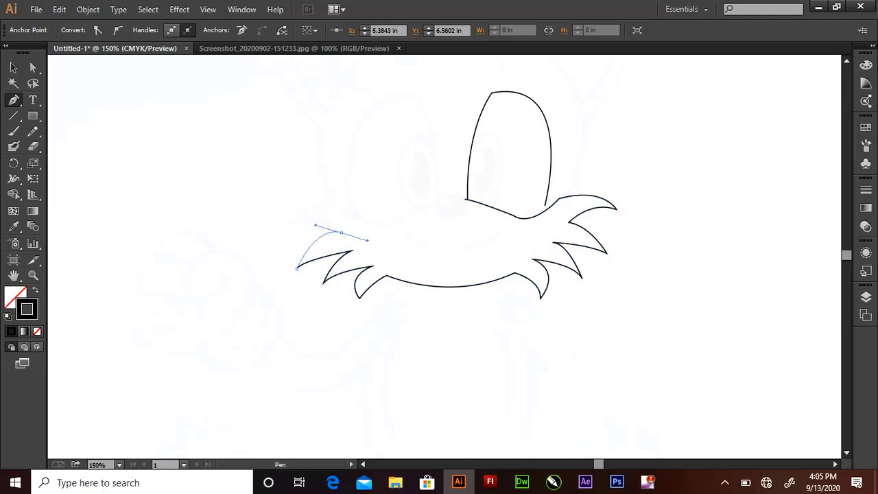
left_click_drag(341, 233, 364, 234)
mouse_move(290, 220)
left_mouse_down()
mouse_move(314, 206)
mouse_move(391, 234)
mouse_move(394, 244)
mouse_move(406, 207)
left_mouse_up()
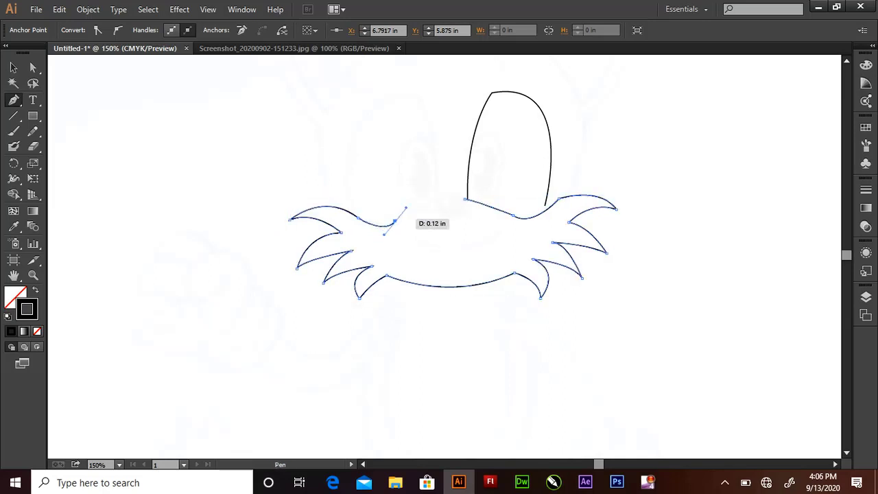
left_click_drag(467, 200, 445, 198)
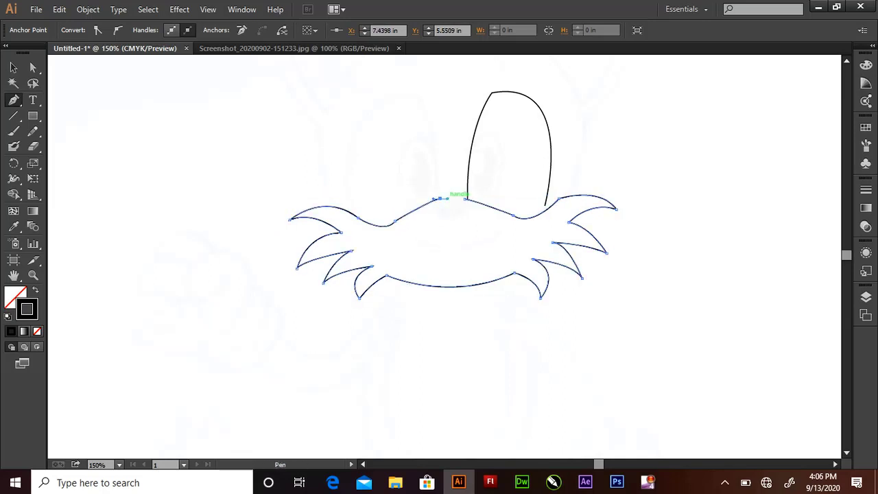
Trace the pointed outer outline of the right ear down to the fur.
scroll(453, 274, "up", 2)
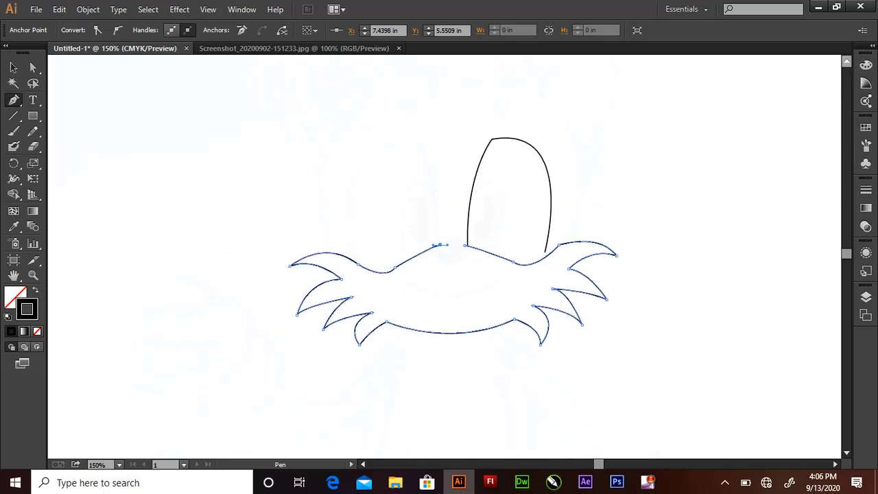
scroll(453, 275, "up", 3)
scroll(453, 274, "up", 1)
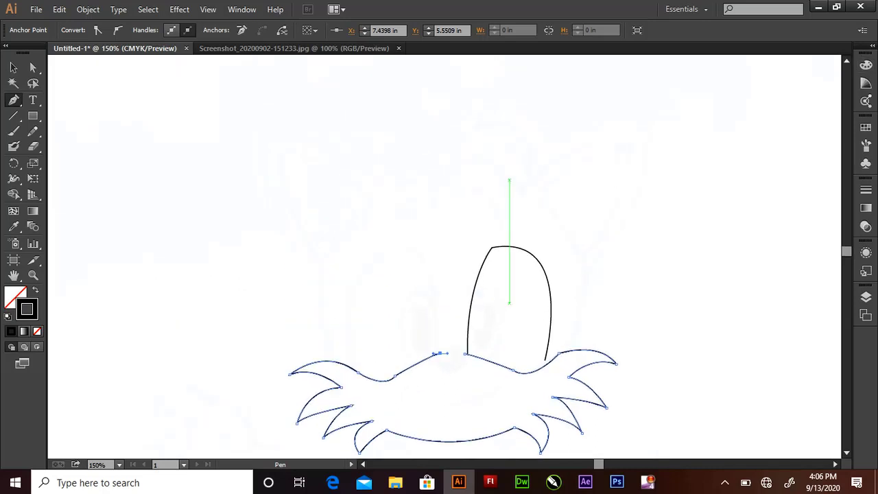
left_click_drag(504, 181, 528, 196)
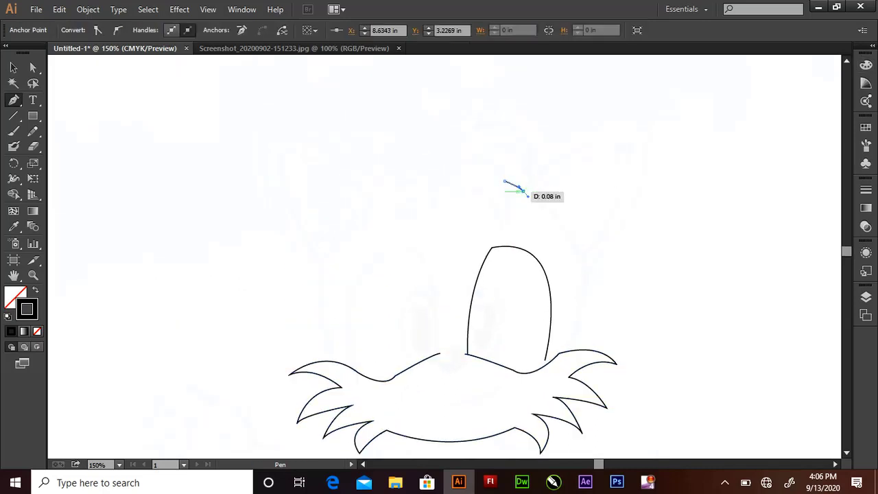
left_click_drag(651, 129, 727, 133)
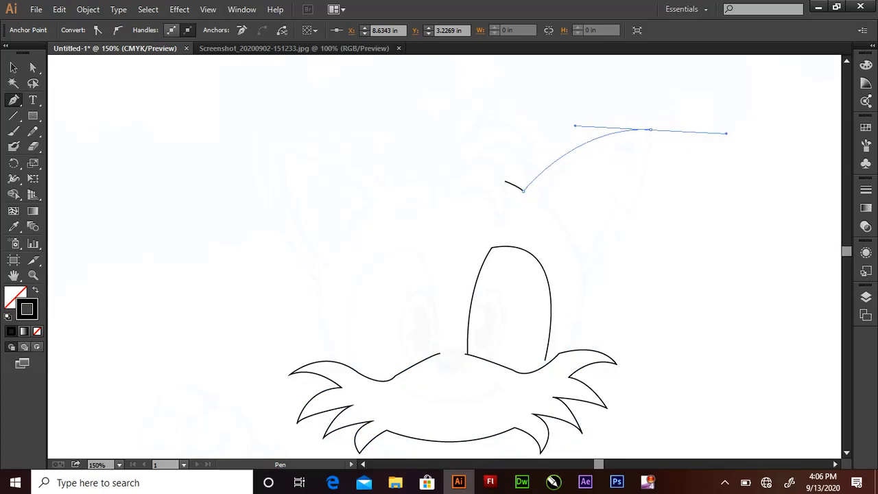
left_click(651, 129)
left_click_drag(583, 276, 516, 338)
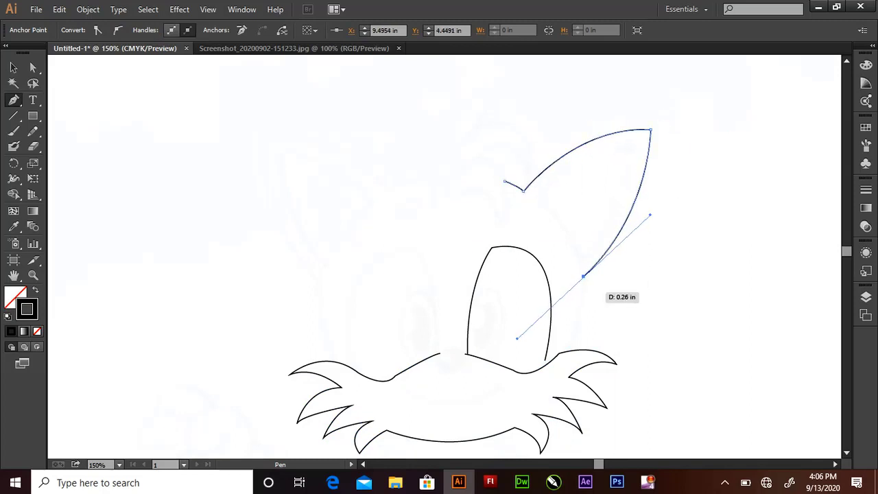
left_click(583, 276)
left_click_drag(568, 350, 556, 365)
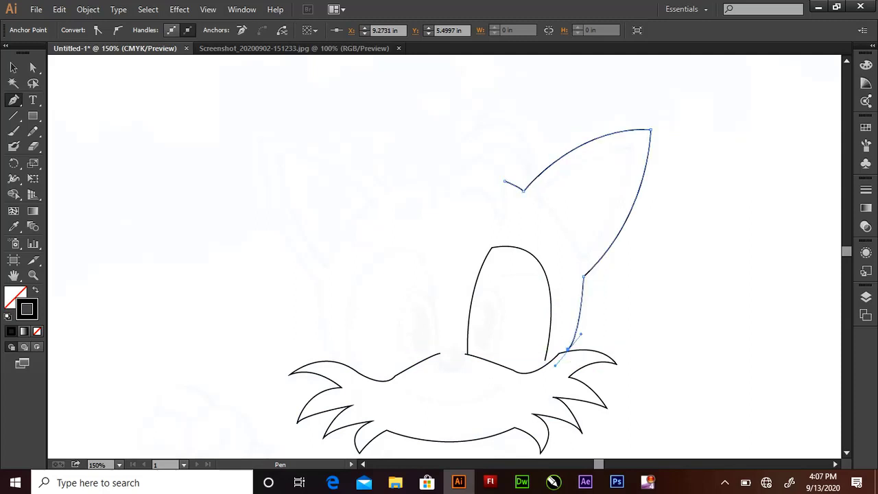
key("Escape")
Draw a closed inner-ear shape inside the right ear.
left_click_drag(630, 151, 653, 156)
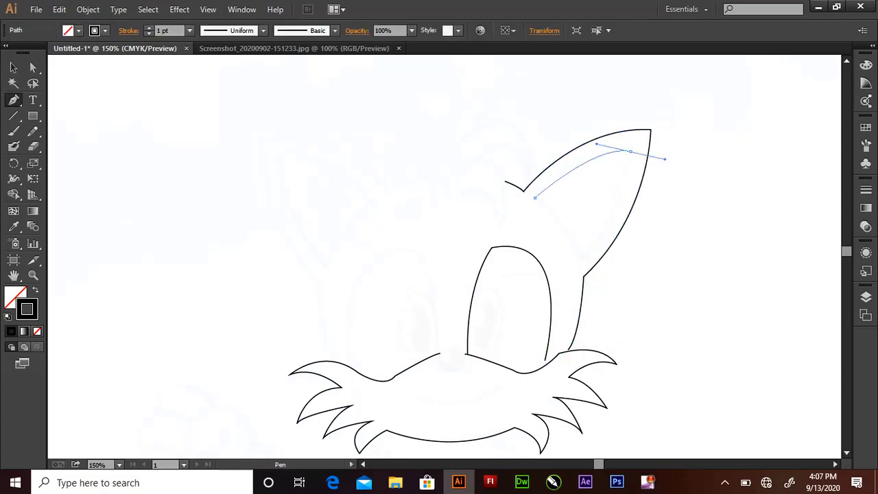
left_click_drag(583, 260, 539, 310)
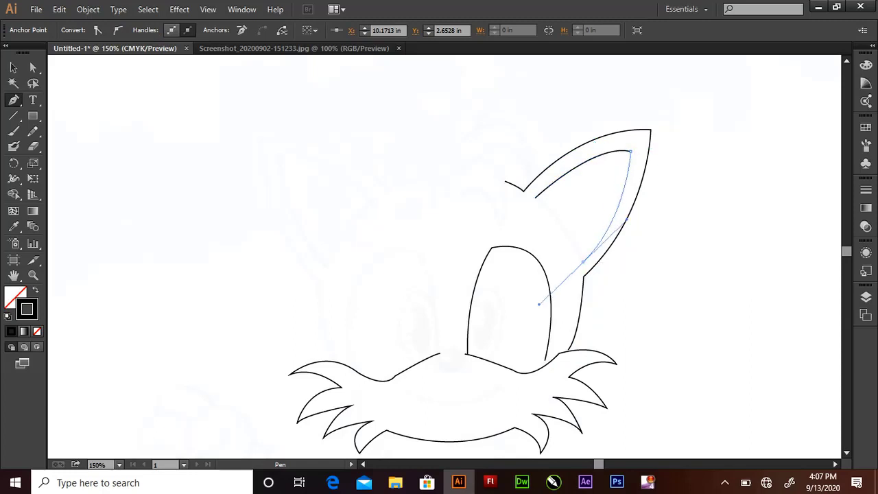
left_click(582, 261)
left_click(534, 198)
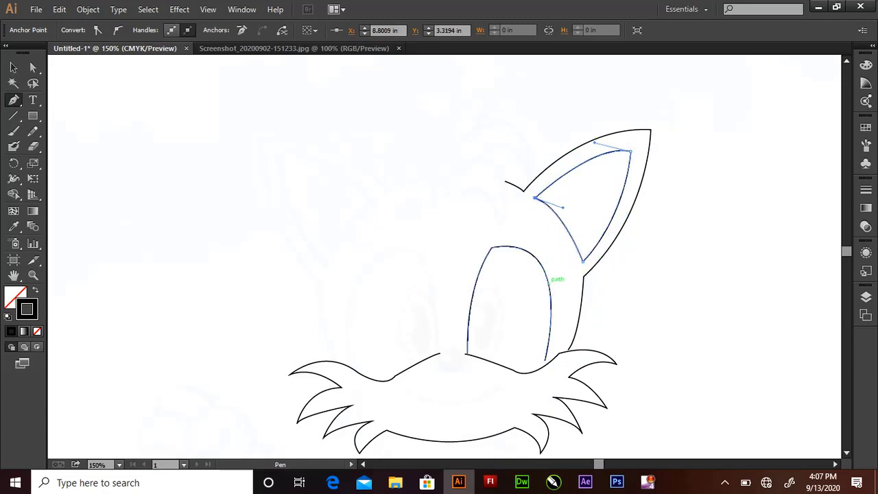
left_click(453, 211)
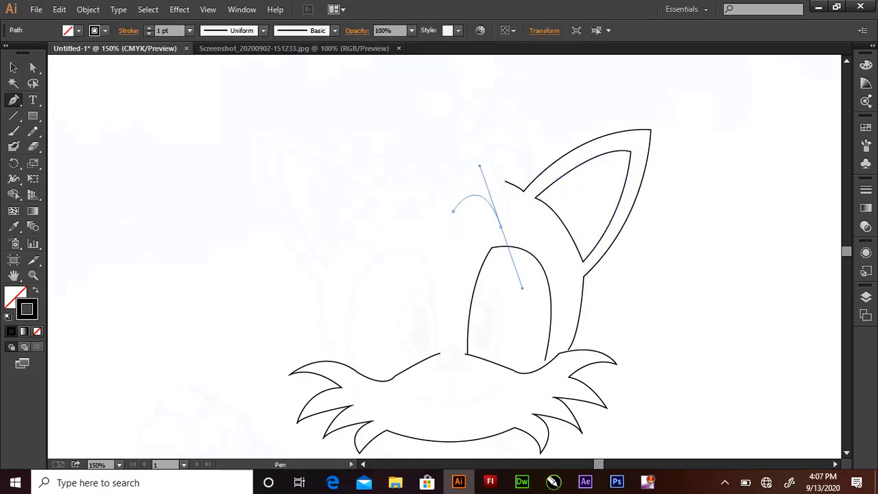
Draw a pointed hair strand curving from the head toward the ear.
left_click_drag(522, 288, 510, 148)
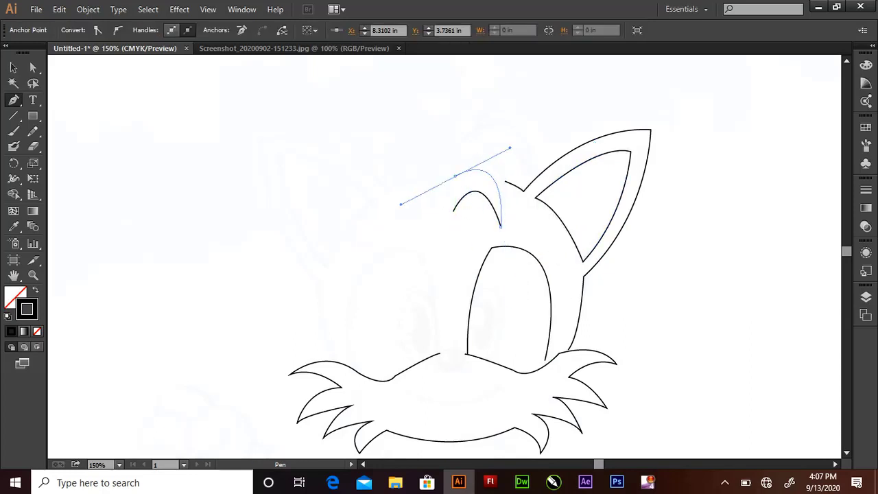
left_click_drag(401, 204, 391, 227)
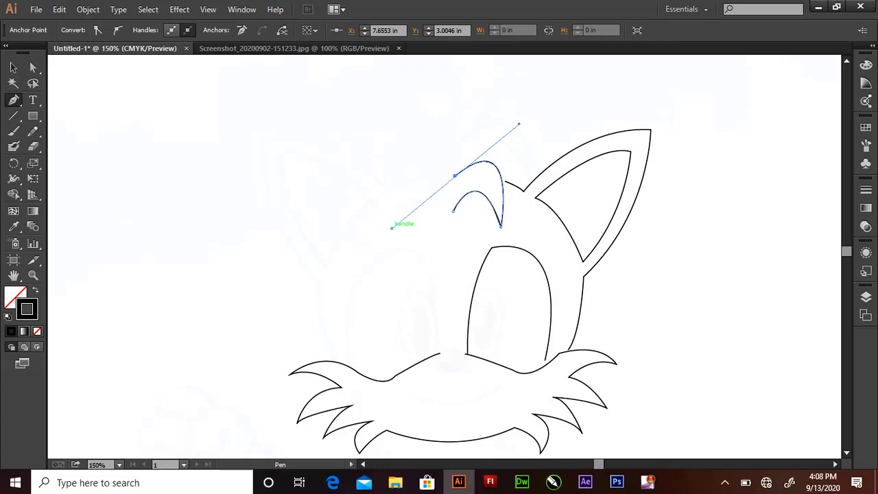
left_click(453, 164)
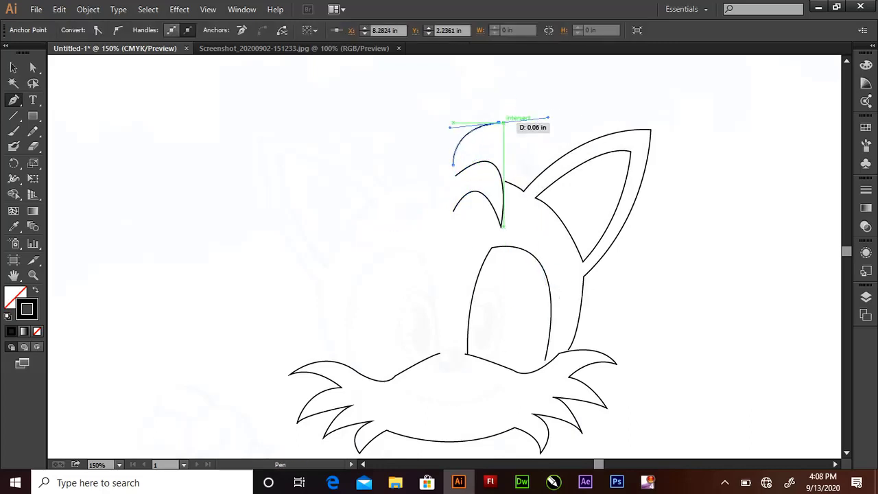
left_click(499, 122)
left_click_drag(528, 173, 515, 207)
left_click(529, 173)
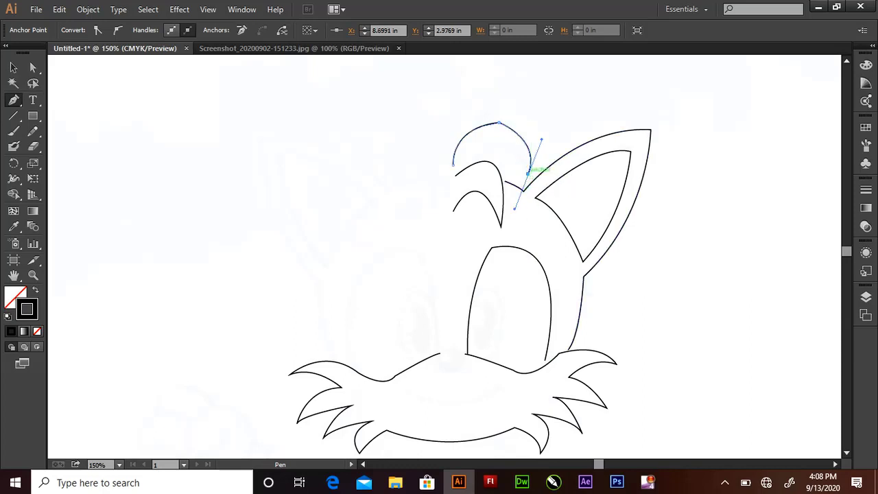
left_click_drag(479, 163, 448, 200)
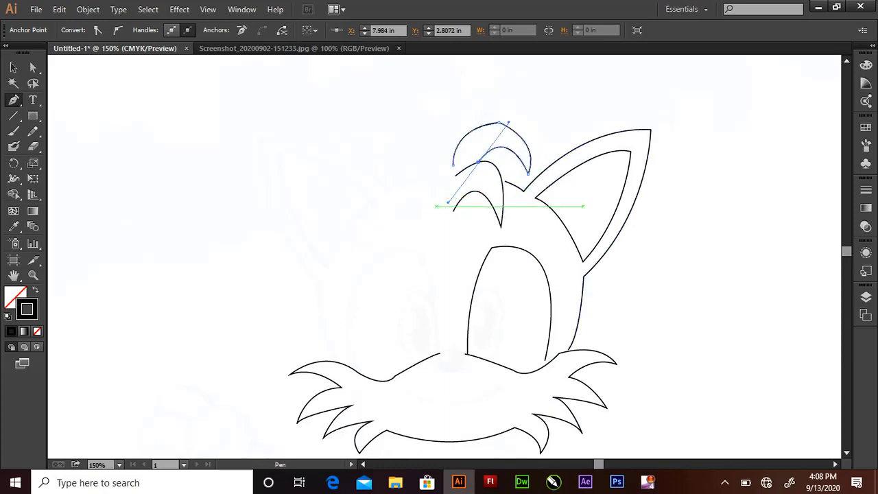
Draw the larger hair tuft arching over the head and begin the left head outline.
left_click(436, 206)
left_click_drag(523, 90, 620, 105)
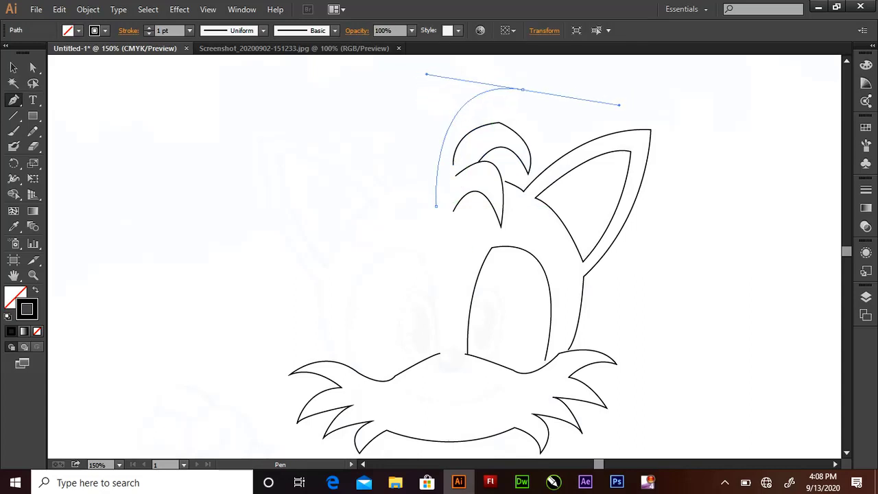
left_click(523, 89)
left_click_drag(474, 129, 469, 157)
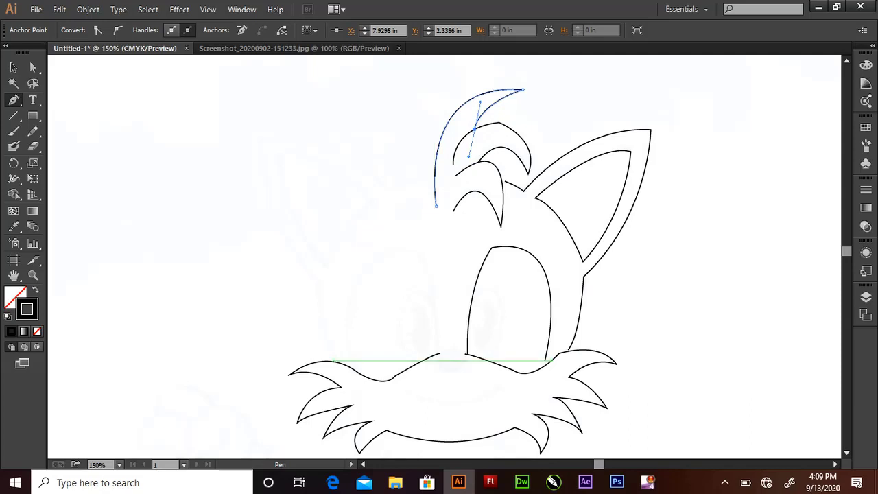
left_click(333, 360, "ctrl")
left_click_drag(321, 279, 330, 252)
Trace the left ear's pointed outer outline, meeting the hair on top.
left_click_drag(263, 136, 266, 193)
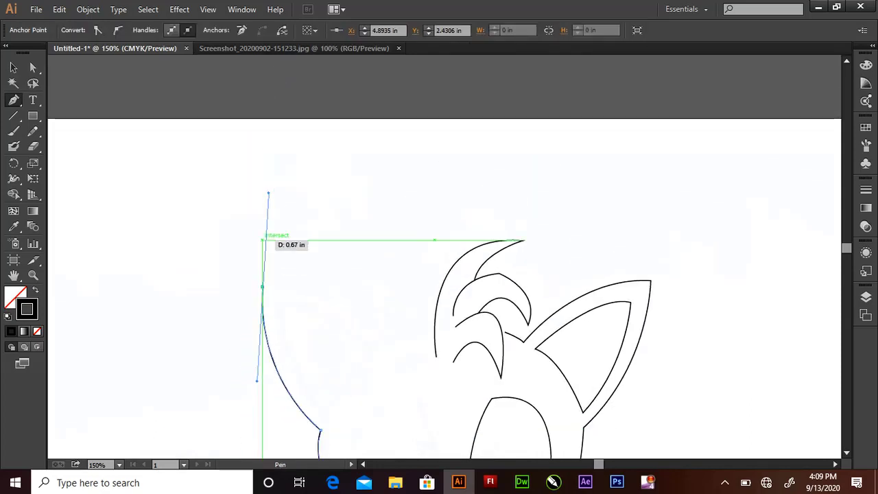
left_click(262, 287)
left_click_drag(388, 340, 422, 397)
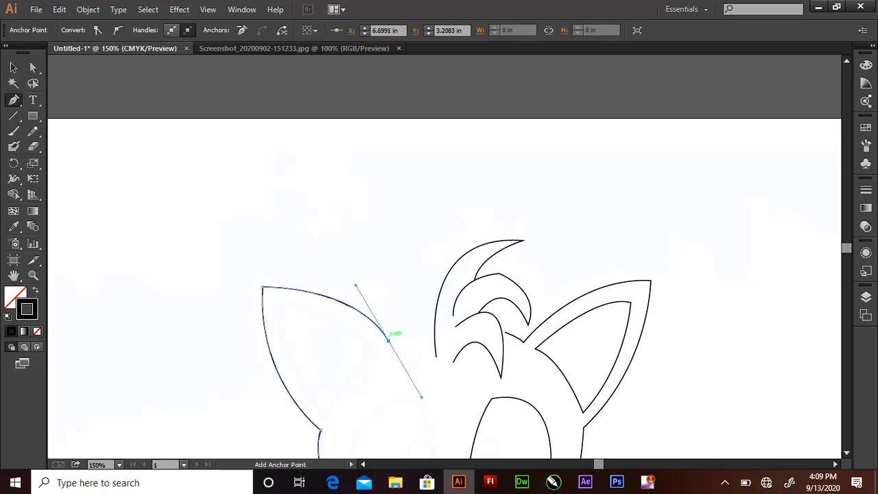
left_click(388, 340)
left_click_drag(434, 329, 452, 329)
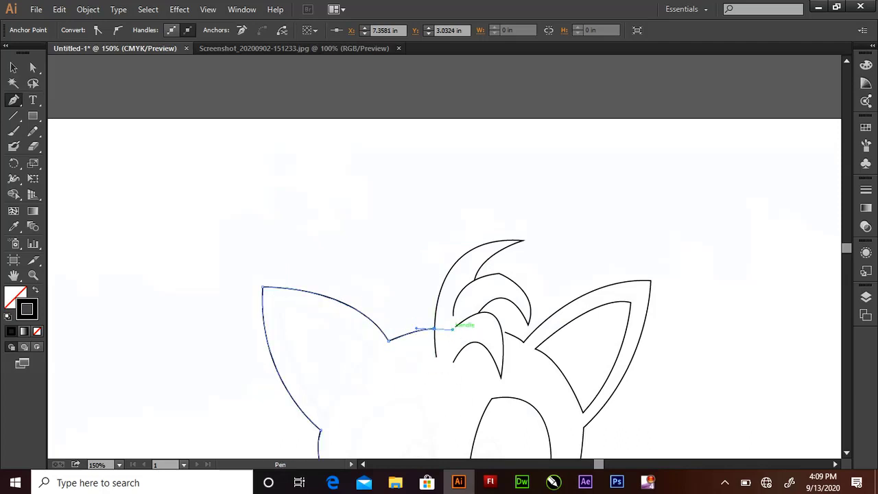
key("Escape")
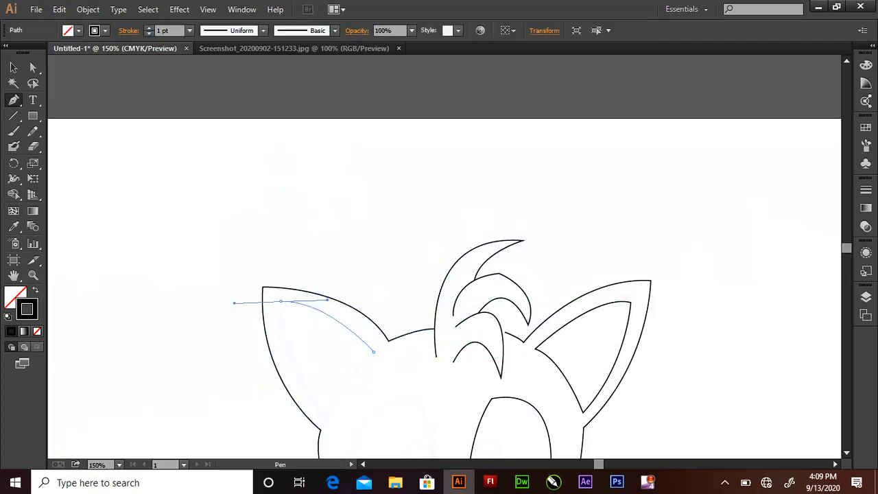
Draw and close the left inner-ear shape.
left_click_drag(280, 300, 328, 300)
left_click(374, 352)
left_click_drag(327, 416, 367, 443)
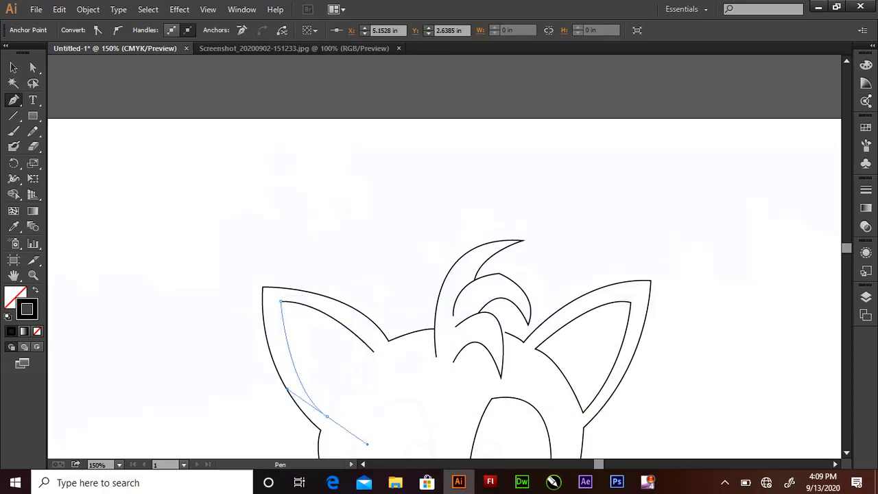
left_click_drag(374, 352, 405, 335)
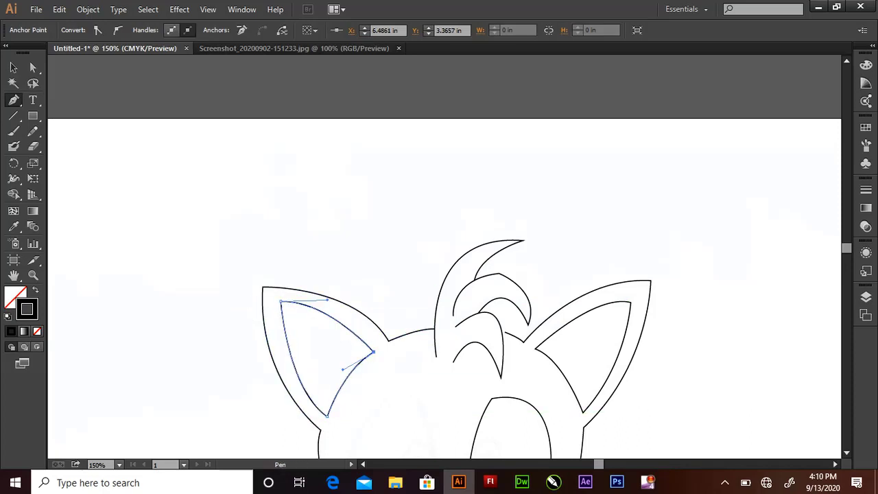
scroll(374, 352, "down", 2)
scroll(374, 352, "down", 4)
scroll(374, 352, "down", 2)
scroll(374, 352, "down", 2)
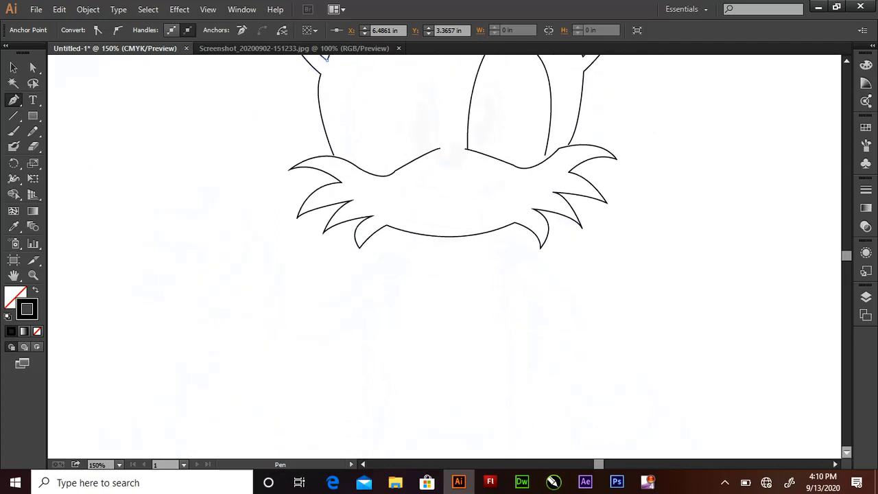
scroll(374, 352, "down", 2)
scroll(374, 352, "down", 1)
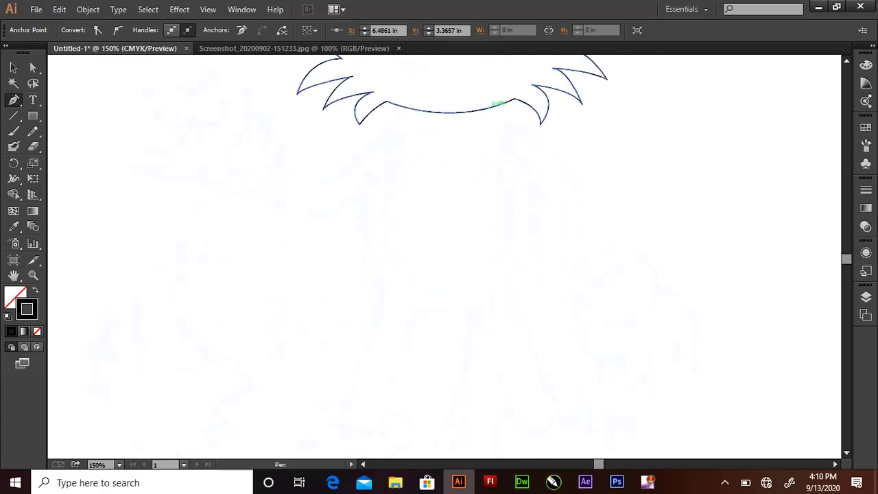
Draw the arm's long outer curve and shorter inner line ending in a hooked wrist.
left_click(492, 108)
left_click_drag(617, 269, 638, 381)
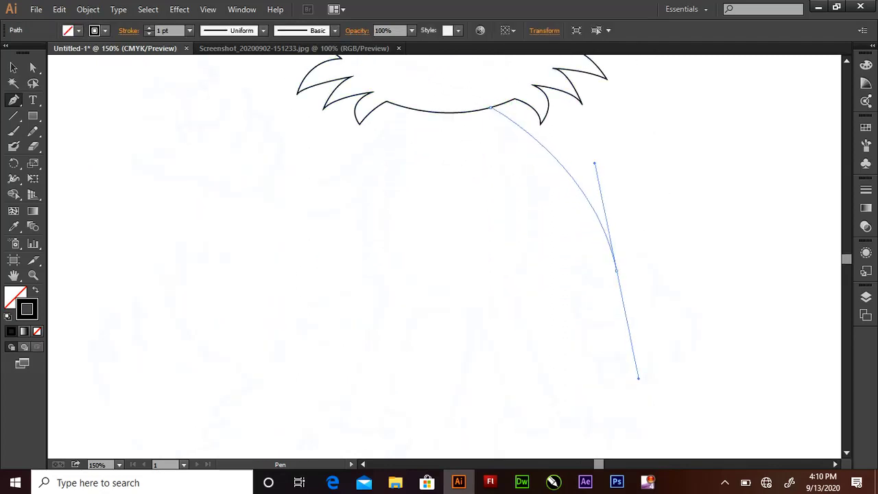
left_click(528, 174)
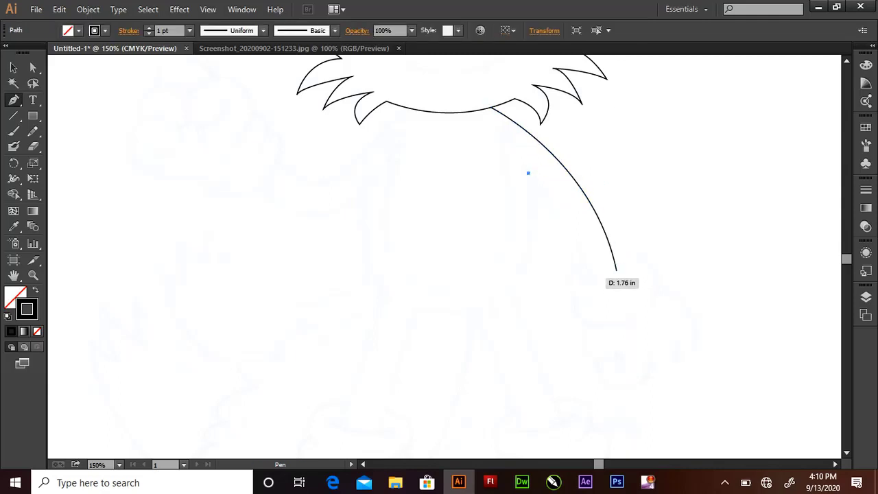
left_click_drag(592, 262, 588, 315)
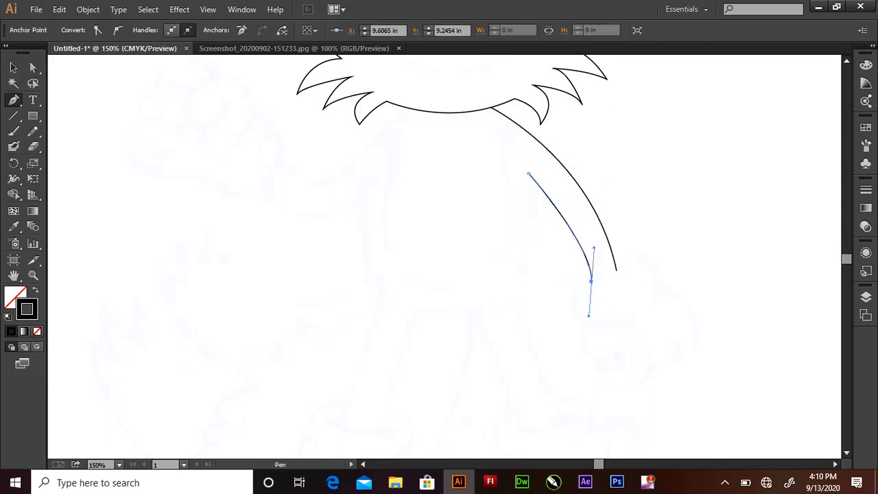
left_click_drag(591, 280, 558, 282)
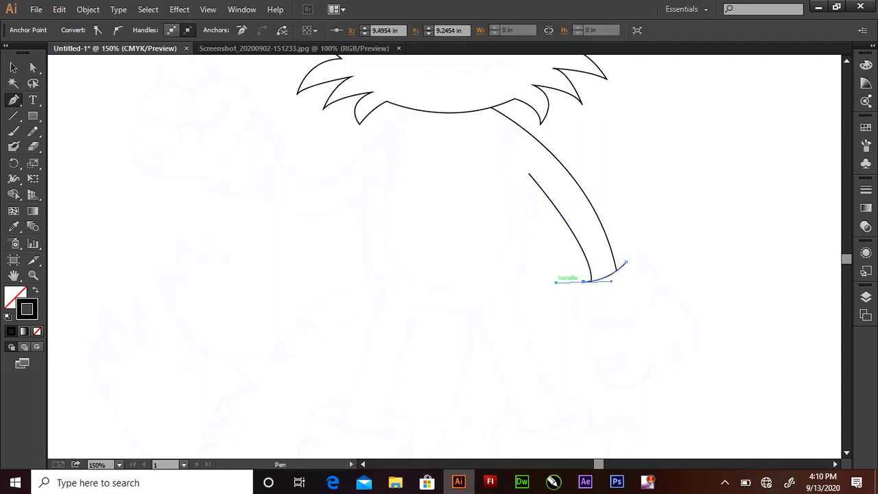
left_click(590, 323)
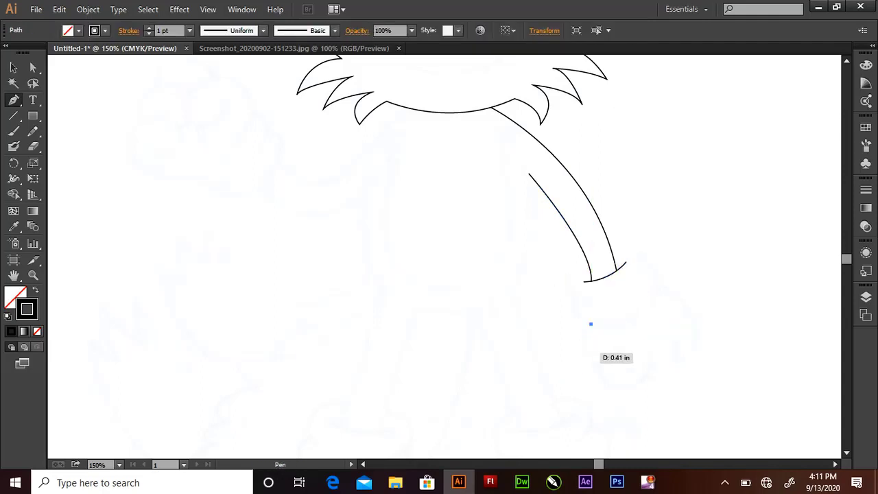
Try a first paw finger curve, then undo it.
right_click(584, 353)
left_click_drag(584, 354, 596, 354)
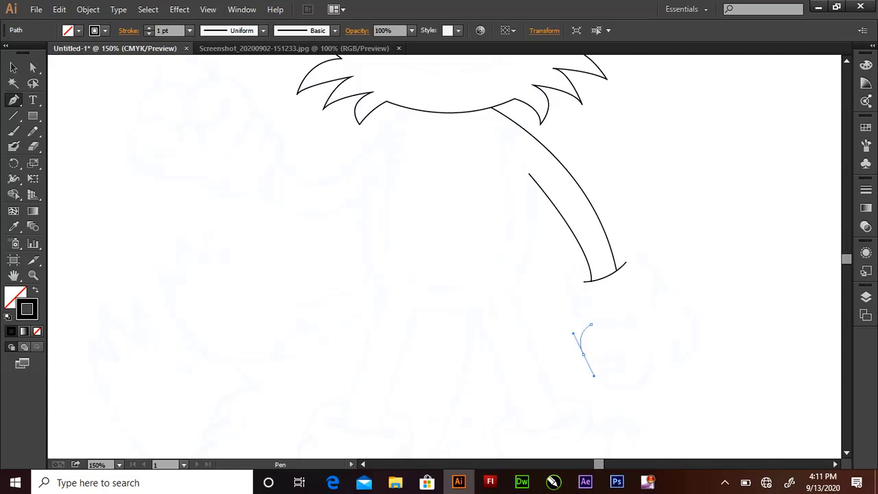
key("ctrl+z")
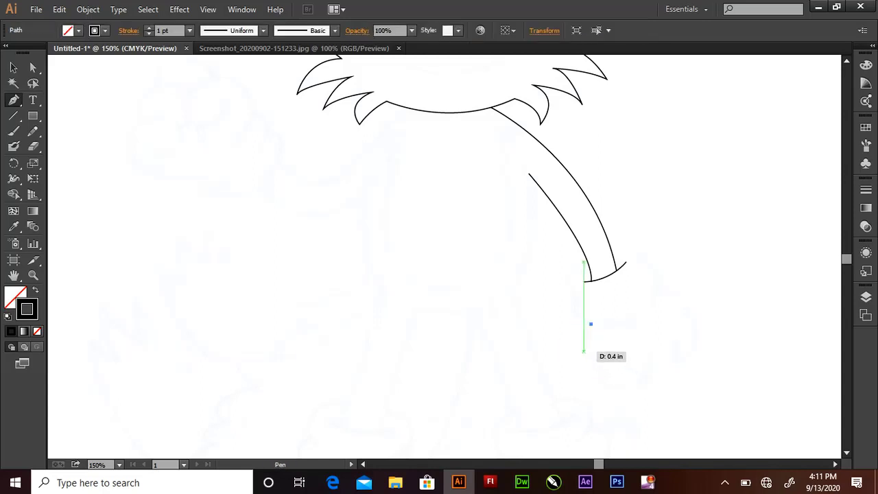
Trace the paw's bottom edge and a downward-curving finger.
left_click(582, 351)
mouse_move(617, 357)
left_mouse_down()
mouse_move(638, 345)
mouse_move(631, 383)
mouse_move(607, 339)
left_mouse_up()
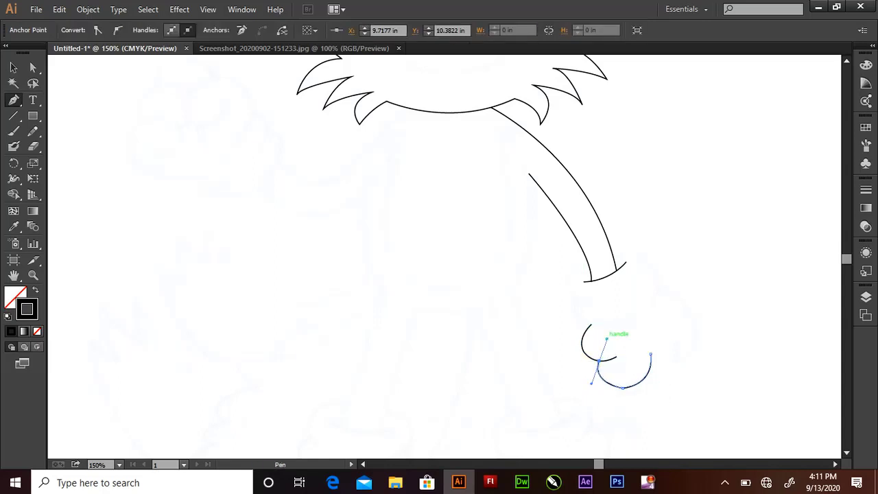
left_click(670, 337)
left_click_drag(645, 370, 623, 359)
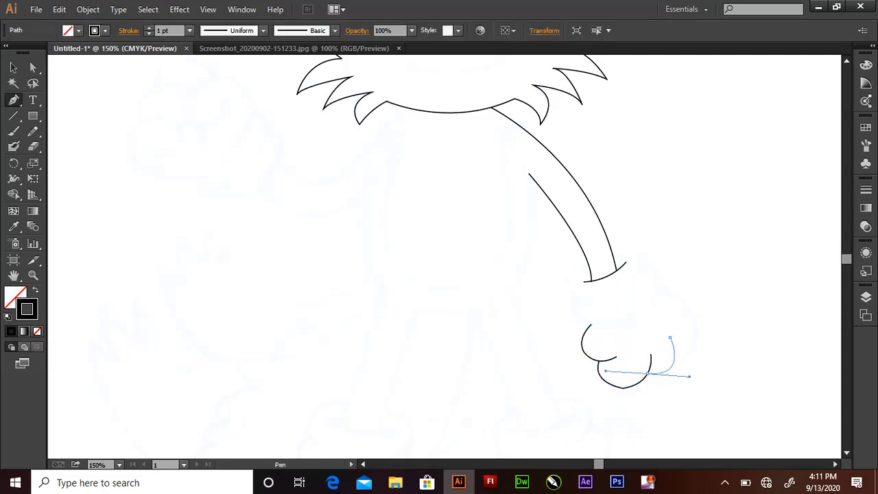
key("ctrl+z")
mouse_move(670, 374)
left_mouse_down()
mouse_move(655, 390)
mouse_move(635, 370)
left_mouse_up()
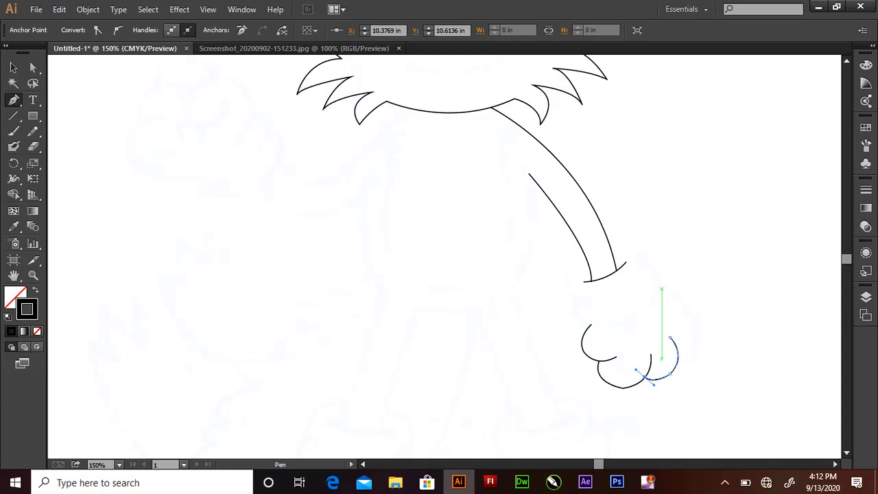
Trace the paw's rounded right side outline.
left_click(662, 288)
left_click_drag(678, 361, 625, 396)
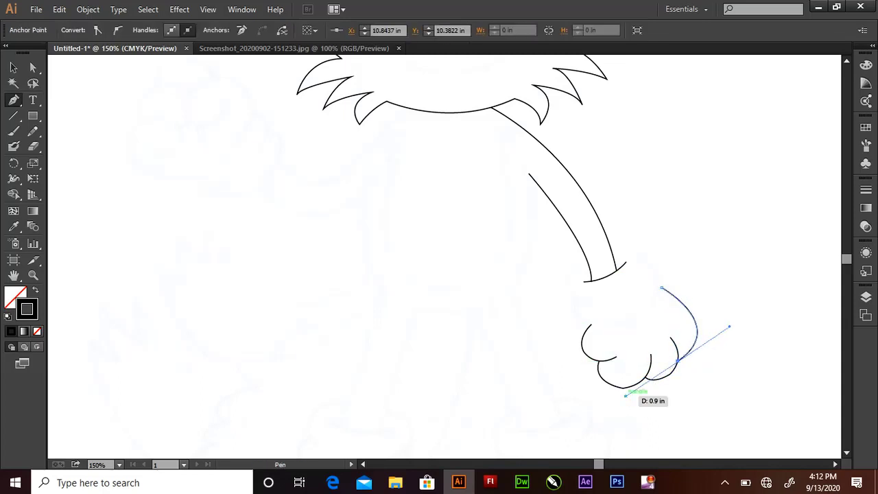
key("ctrl+z")
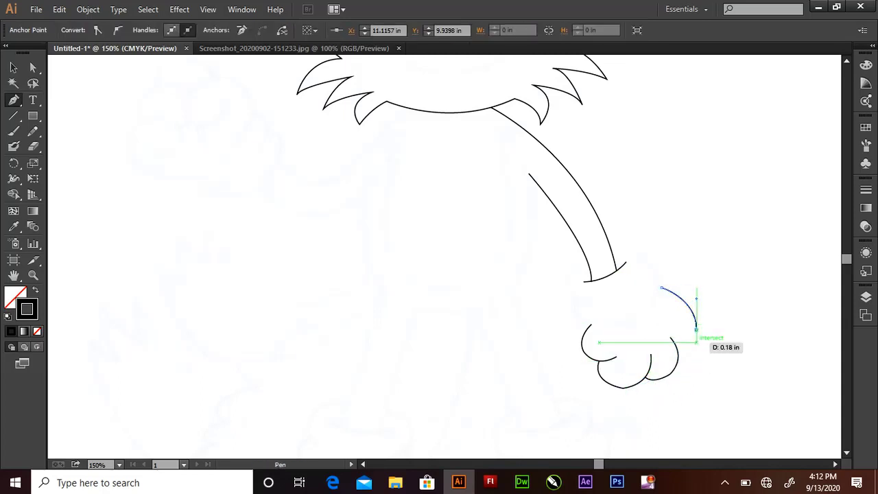
left_click_drag(677, 358, 687, 363)
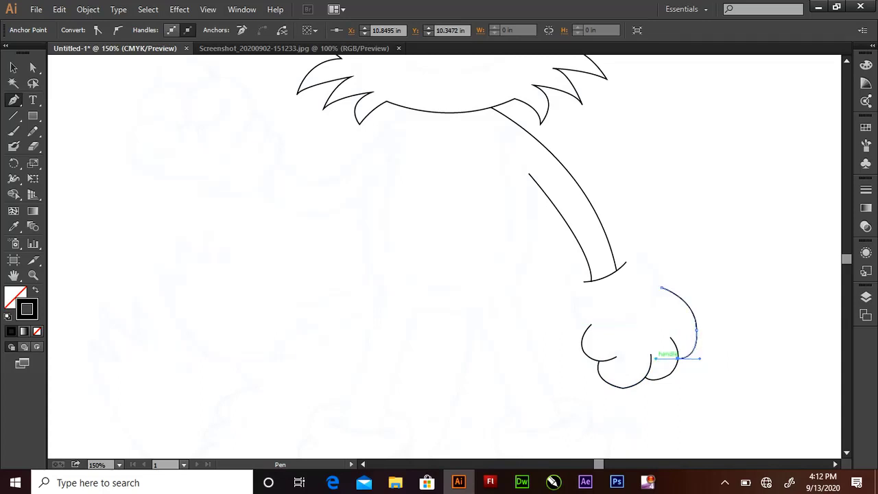
key("Escape")
Draw the ringed wrist cuff's lower edge, upper edge and fold curves.
left_click(576, 299)
left_click_drag(630, 319, 652, 312)
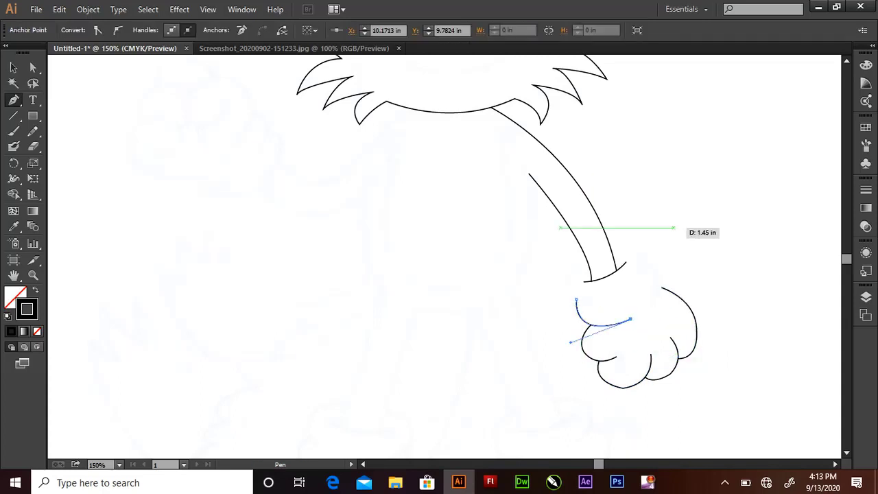
left_click_drag(645, 264, 609, 237)
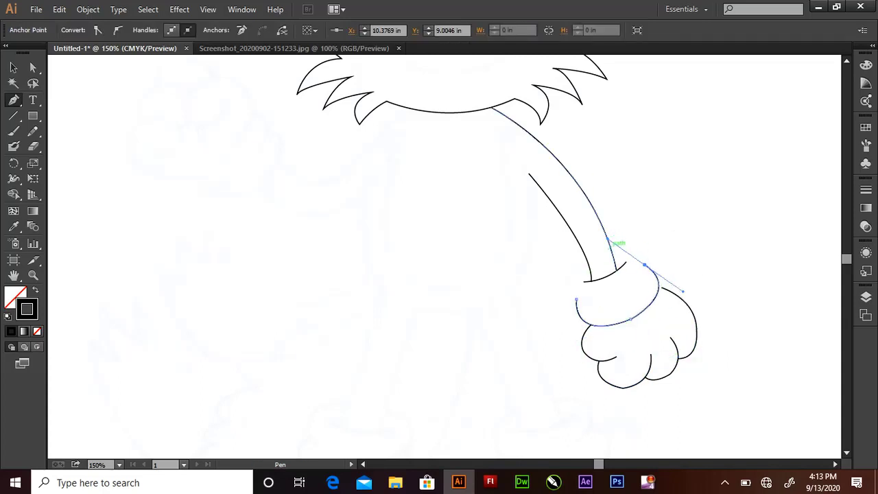
key("Escape")
left_click(609, 247)
left_click_drag(633, 281, 603, 323)
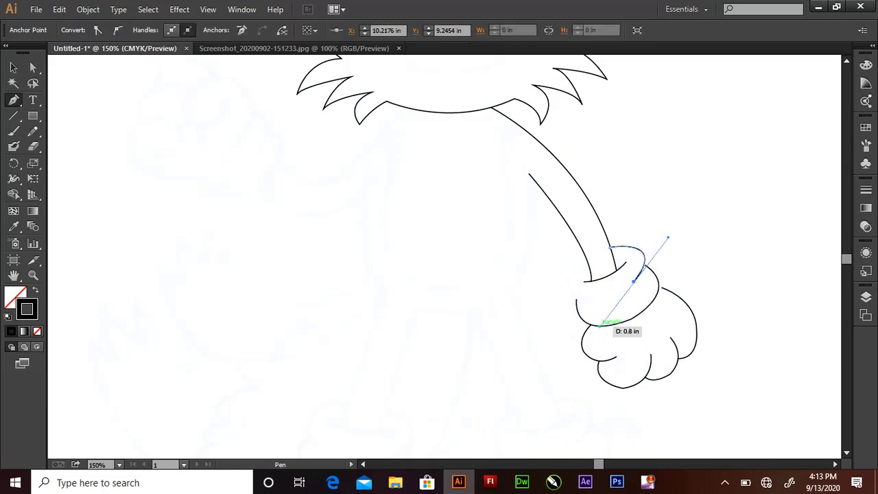
key("Escape")
left_click(583, 262)
left_click_drag(592, 297, 637, 301)
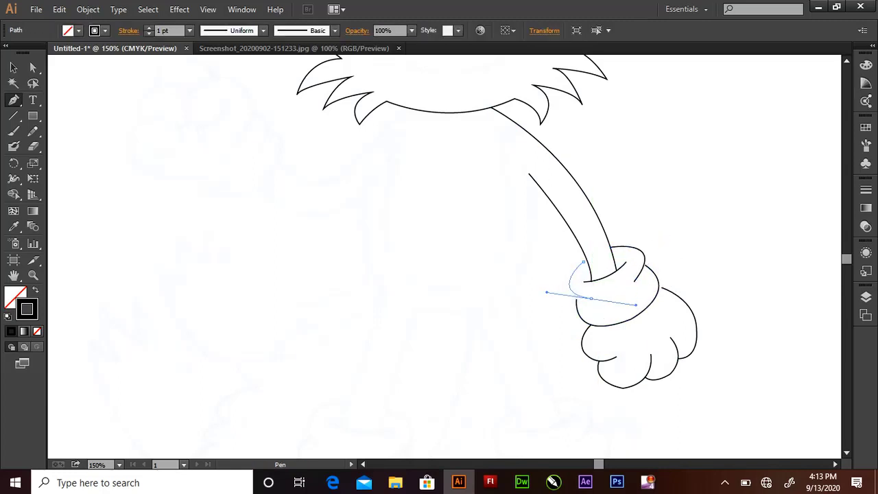
key("Escape")
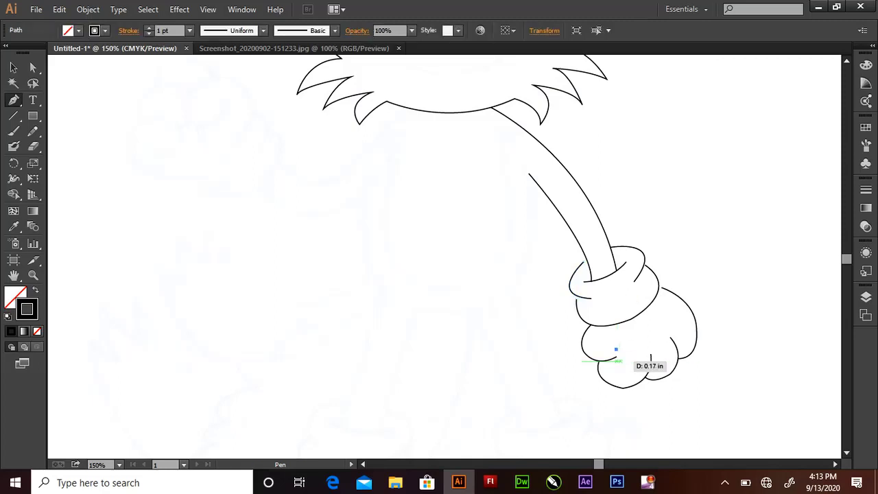
Add a knuckle crease on the paw and start the arm's inner edge.
left_click_drag(617, 351, 619, 367)
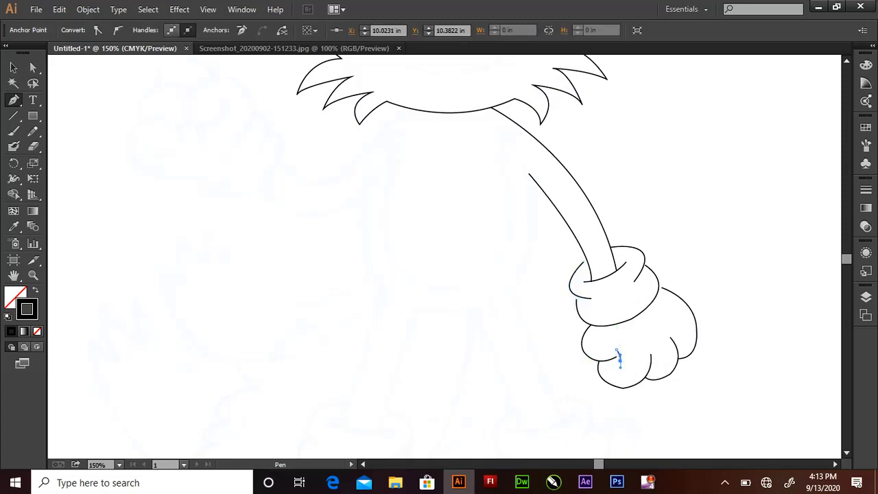
key("Escape")
left_click(520, 157)
left_click_drag(509, 286, 465, 382)
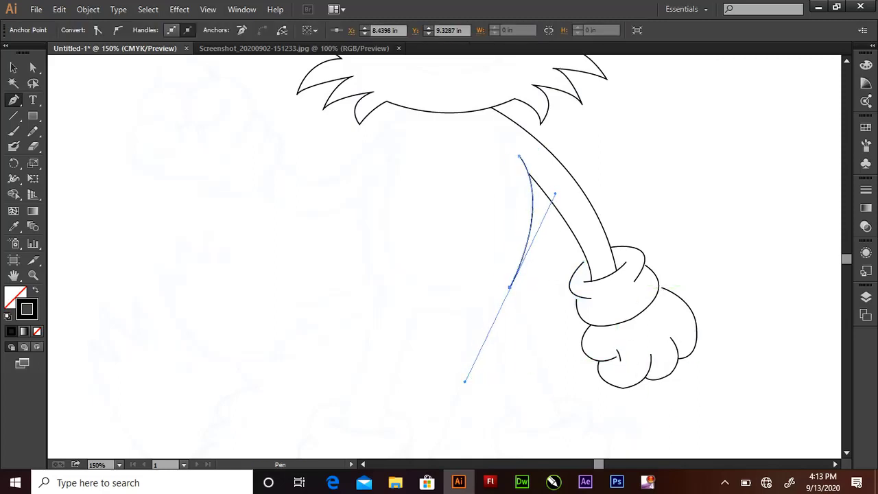
Finish the inner arm line with a sharp bend down toward the body.
scroll(488, 253, "down", 2)
scroll(488, 254, "down", 3)
scroll(487, 254, "down", 2)
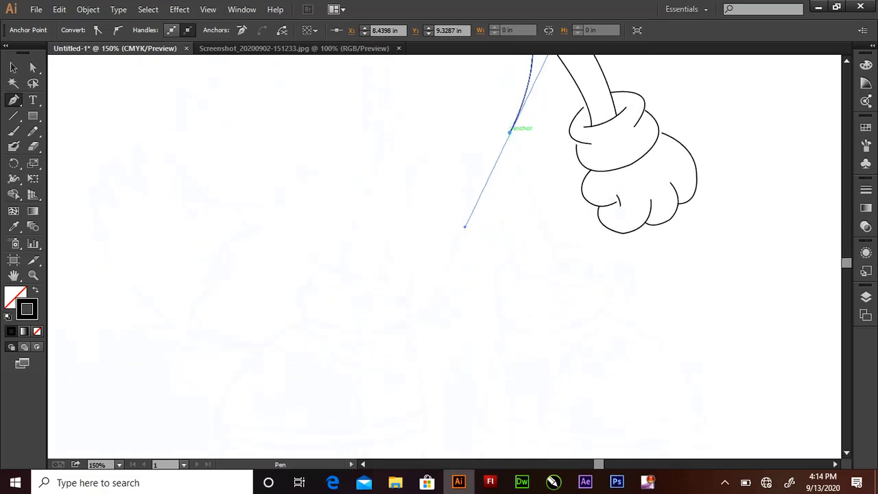
left_click(509, 131)
left_click(562, 263)
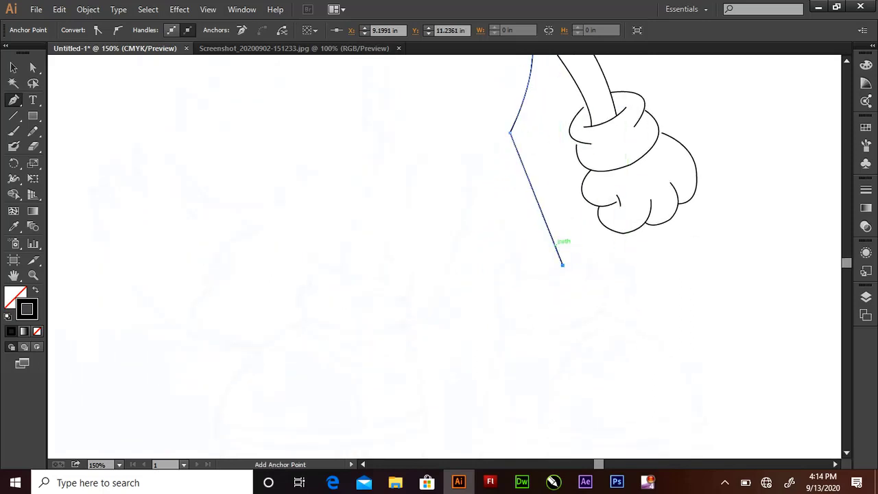
key("Escape")
Trace the bell-shaped lower body outline with its curved sides and bottom.
left_click(603, 309)
scroll(721, 411, "down", 1)
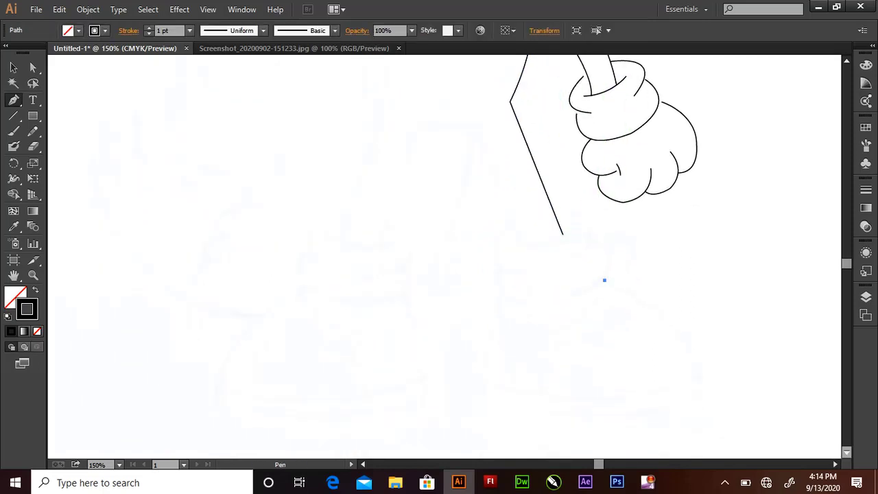
scroll(751, 285, "down", 2)
left_click_drag(705, 343, 716, 416)
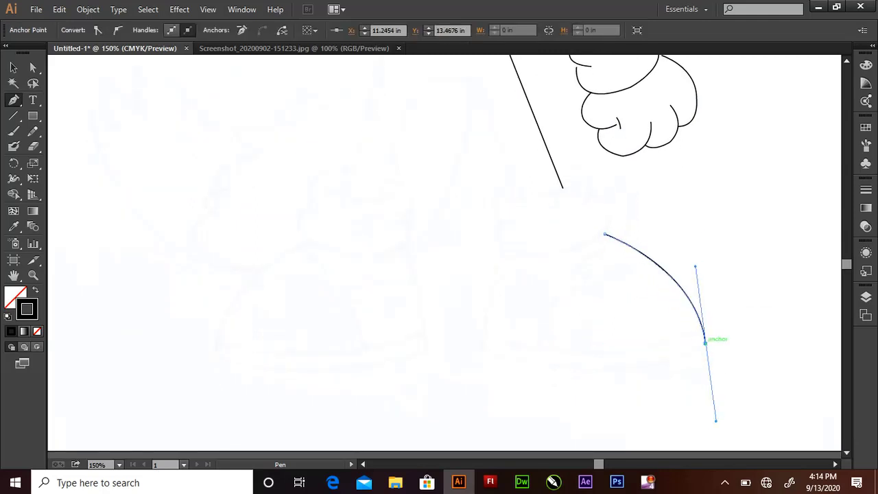
left_click(706, 343)
left_click_drag(479, 350, 342, 302)
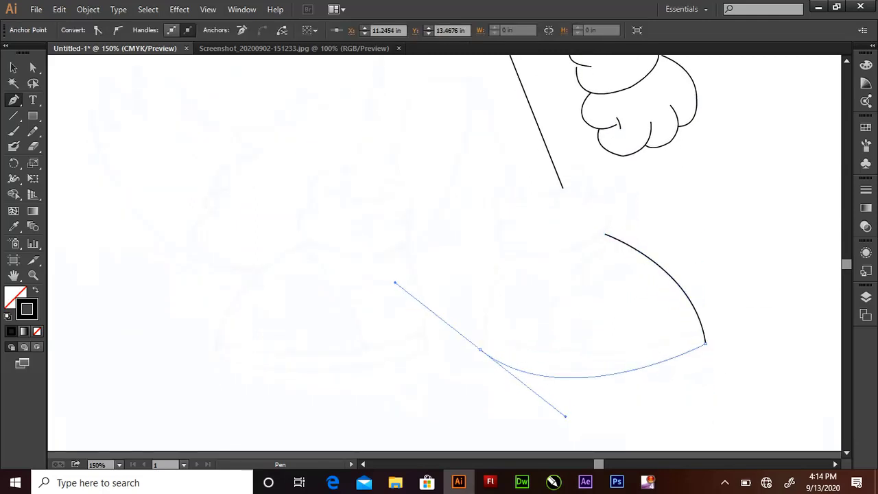
left_click_drag(502, 248, 528, 206)
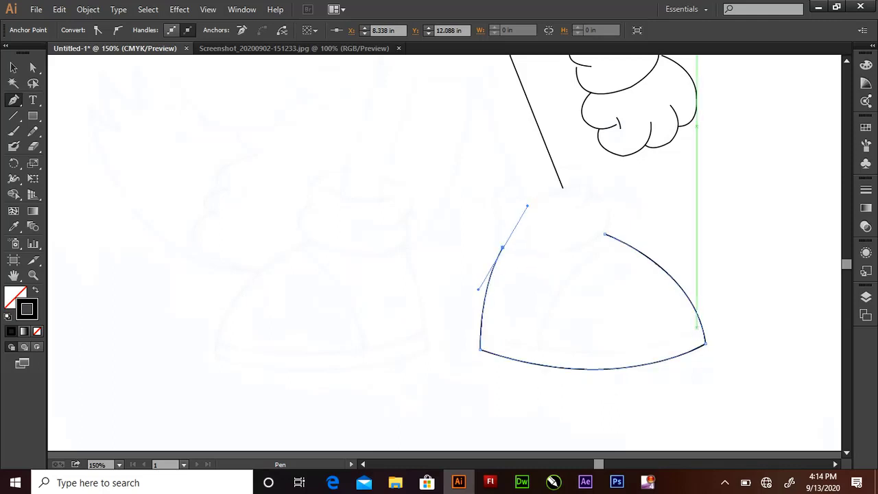
Add the curved hem band across the bottom and the inner seam curve.
left_click(696, 327)
left_click_drag(480, 333, 396, 293)
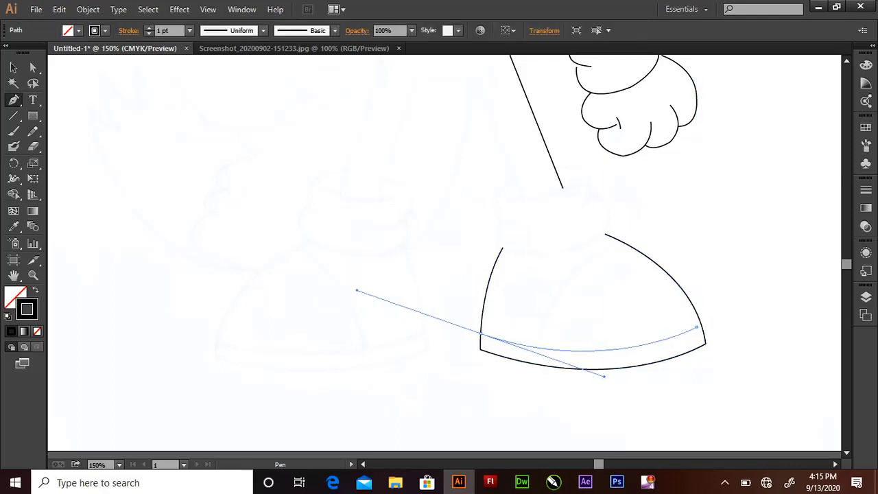
left_click(536, 343, "ctrl")
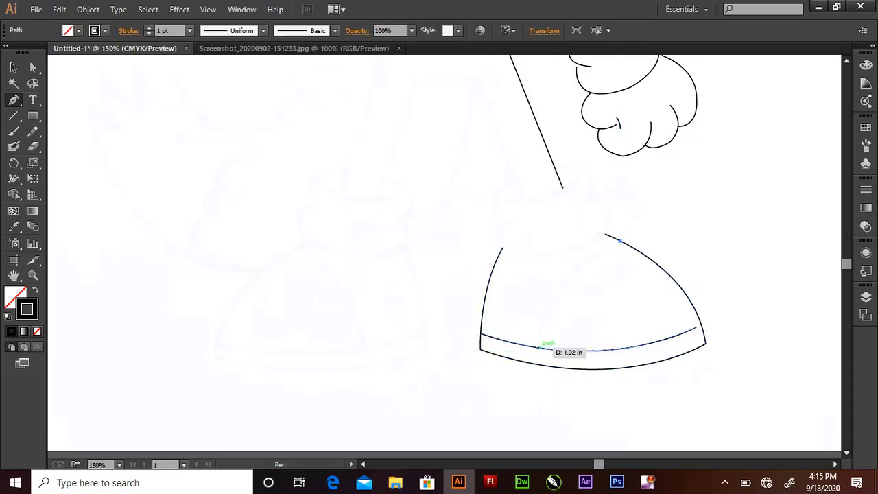
left_click_drag(540, 348, 535, 420)
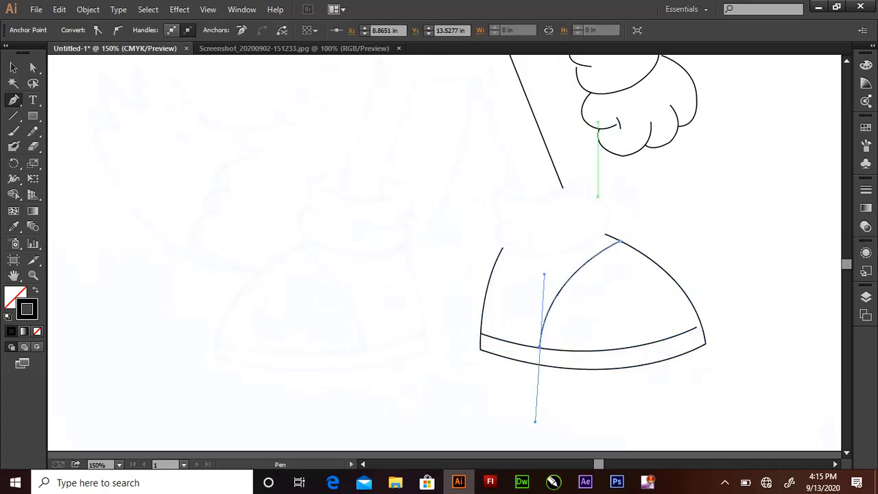
left_click(597, 206, "ctrl")
Reshape the cuff's lower edge, corner anchor and upper bulge curves.
left_click_drag(559, 252, 470, 277)
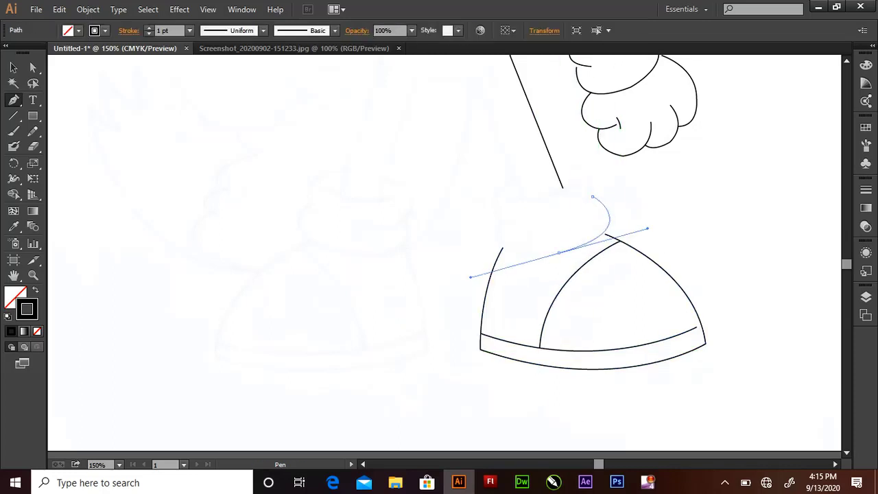
left_click(559, 252)
left_click_drag(501, 224, 508, 201)
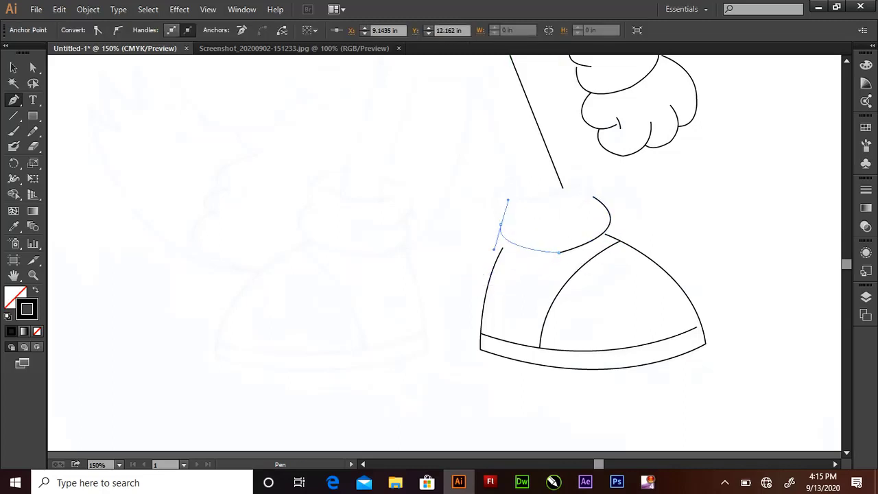
left_click(559, 180, "ctrl")
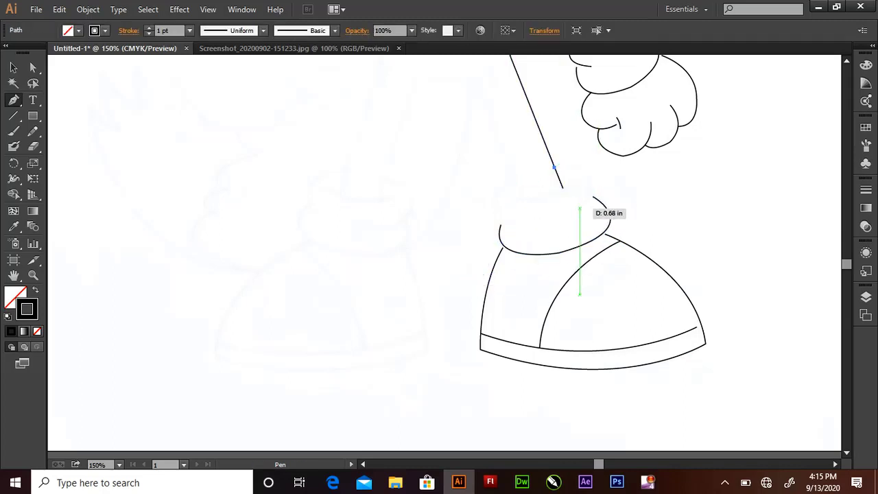
left_click_drag(579, 207, 543, 253)
left_click(514, 182, "ctrl")
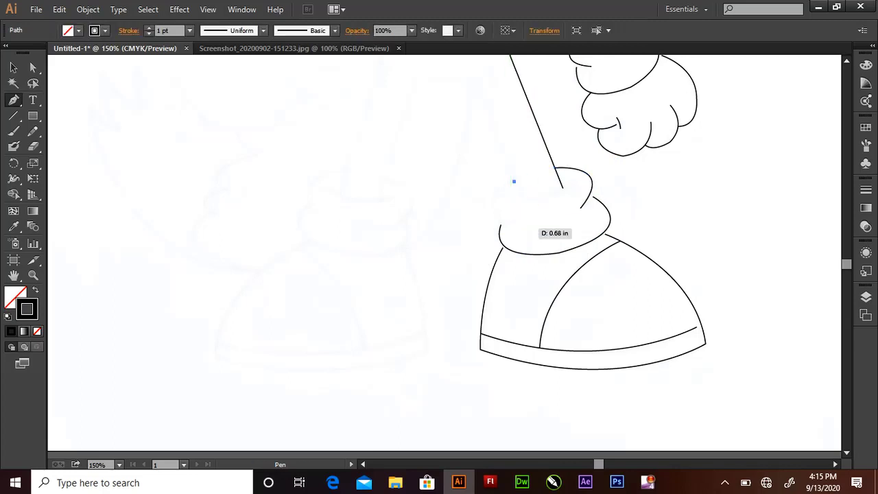
left_click_drag(522, 225, 585, 237)
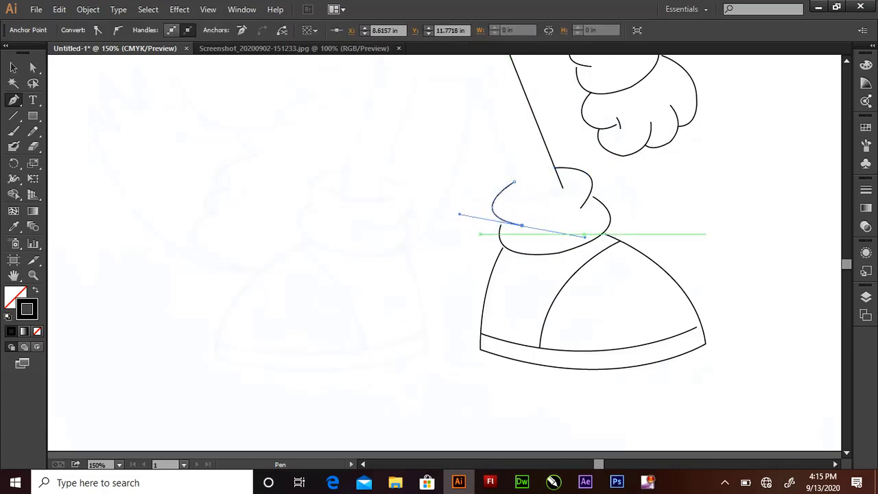
scroll(521, 274, "up", 5)
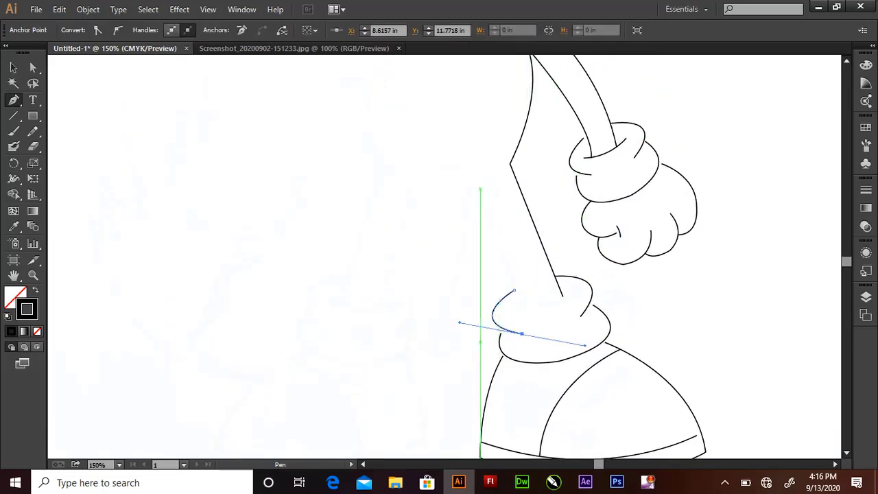
Draw the leg's left edge down into the cuff and refine the cuff's left curve.
left_click(474, 181, "ctrl")
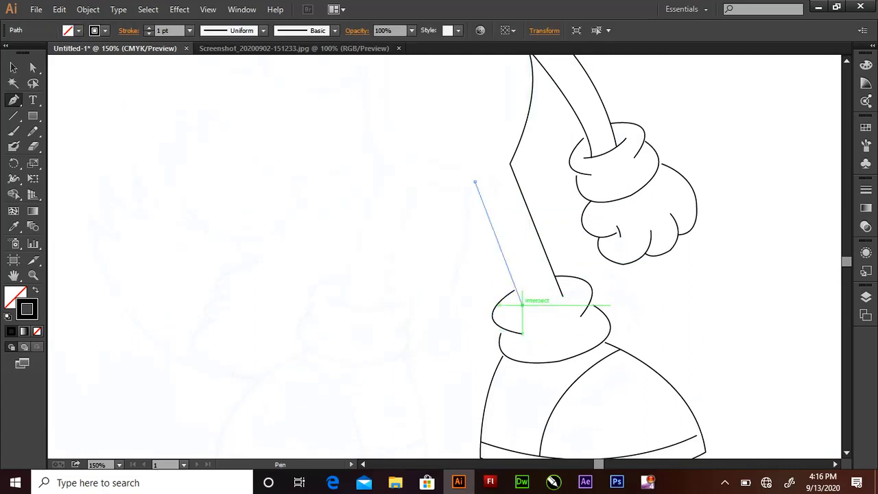
left_click(521, 304)
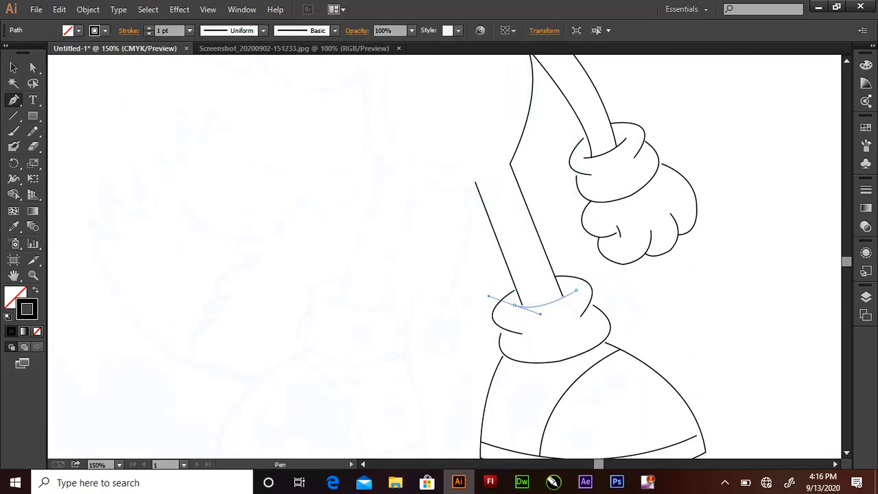
left_click(489, 297)
key("ctrl+plus")
key("ctrl+plus")
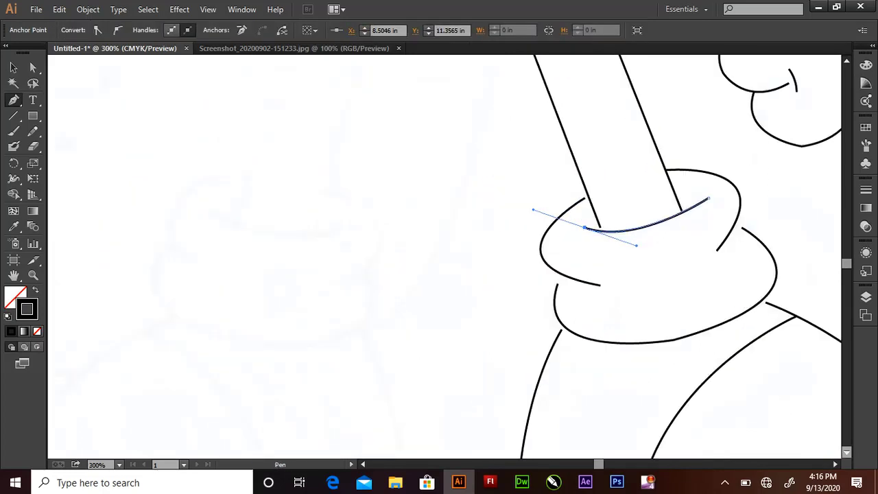
left_click(601, 285)
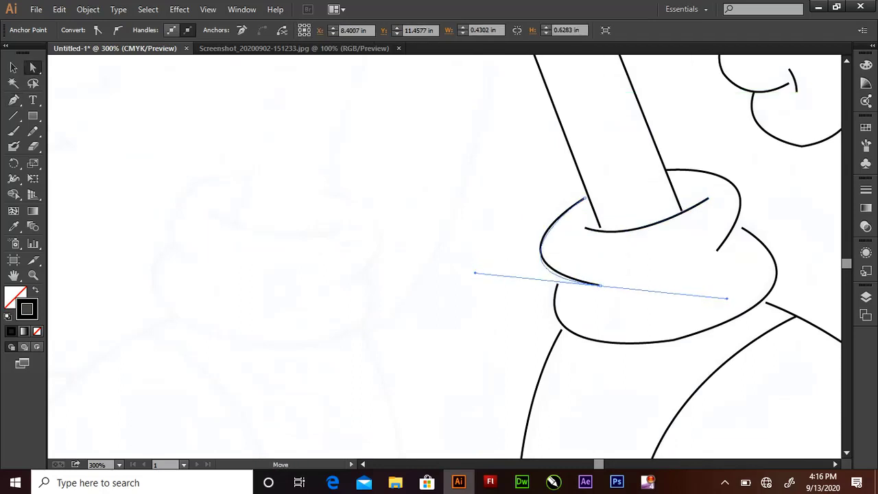
left_click_drag(474, 255, 469, 272)
left_click_drag(561, 217, 570, 276)
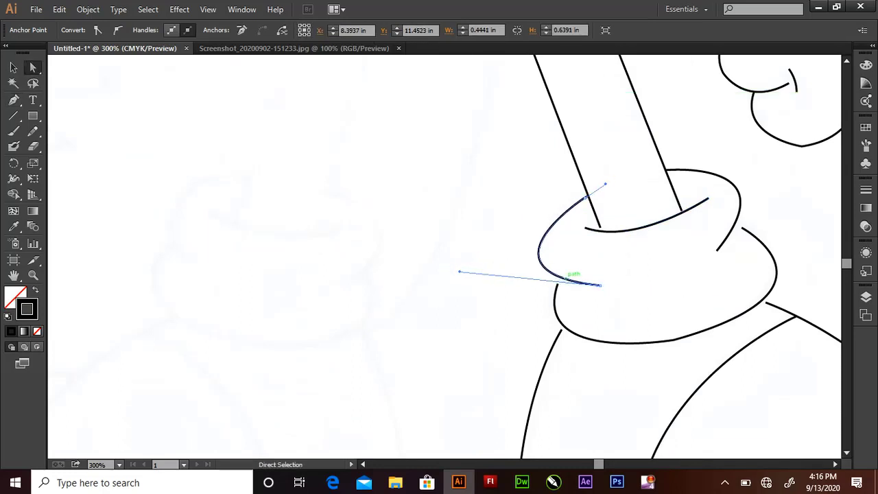
Adjust anchors on the body's sides and nudge the bottom band's right end into place.
left_click(738, 224)
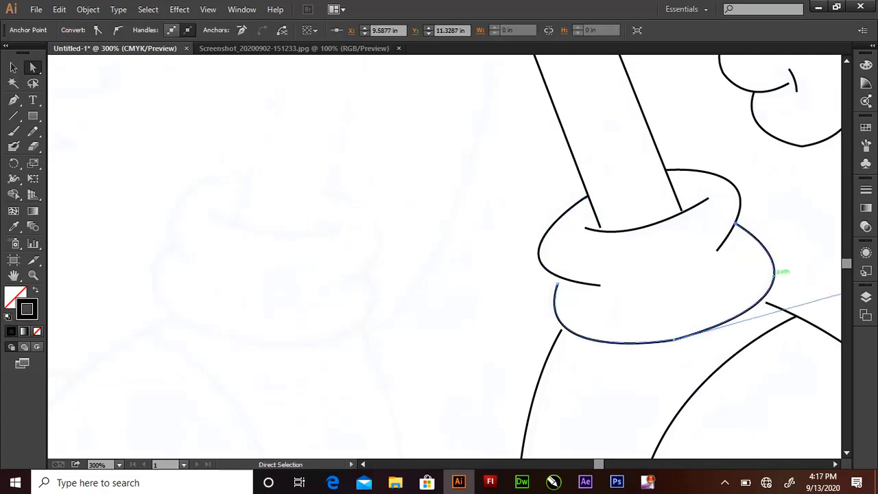
left_click(766, 301)
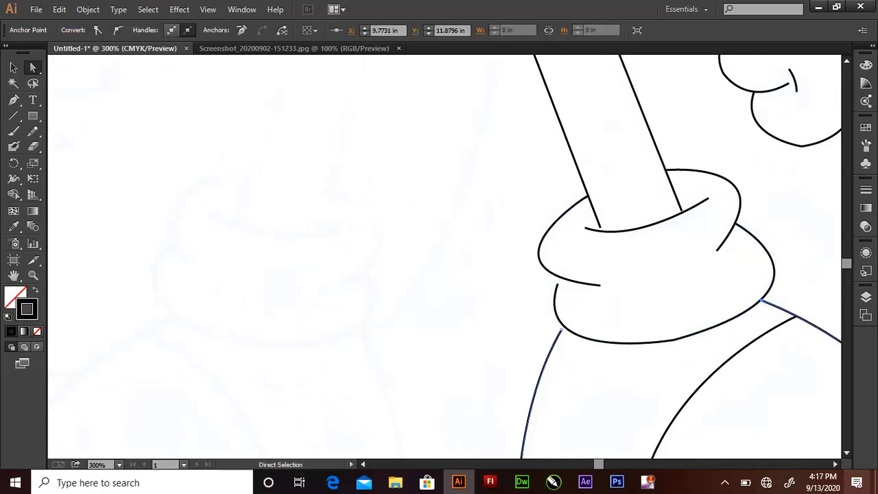
scroll(439, 257, "down", 2)
left_click(562, 263)
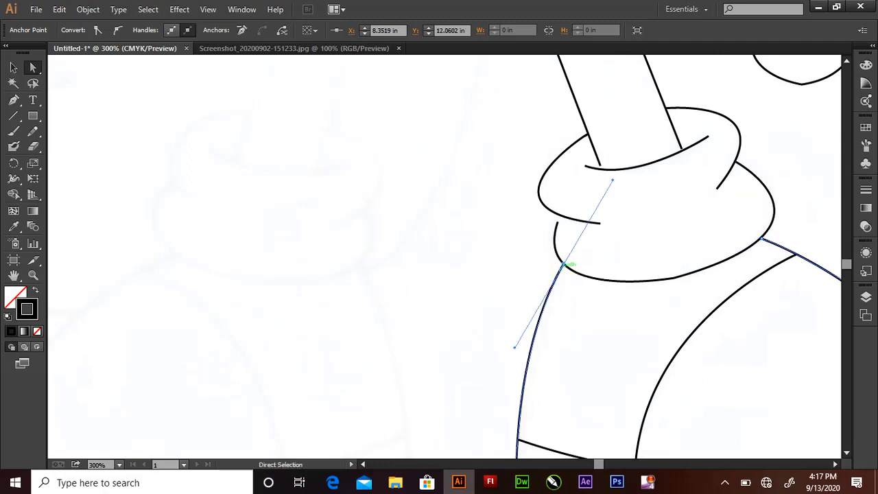
scroll(687, 274, "down", 2)
scroll(687, 275, "right", 5)
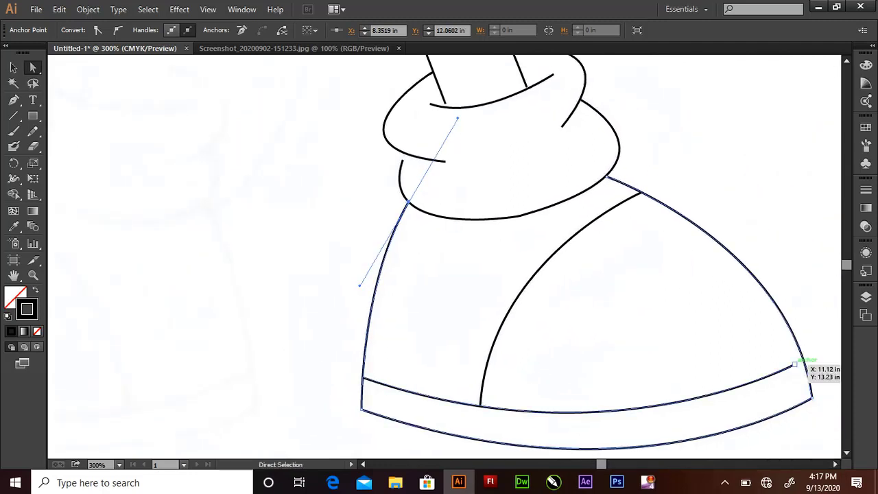
left_click(799, 366)
left_click_drag(799, 365, 804, 362)
scroll(439, 258, "up", 2)
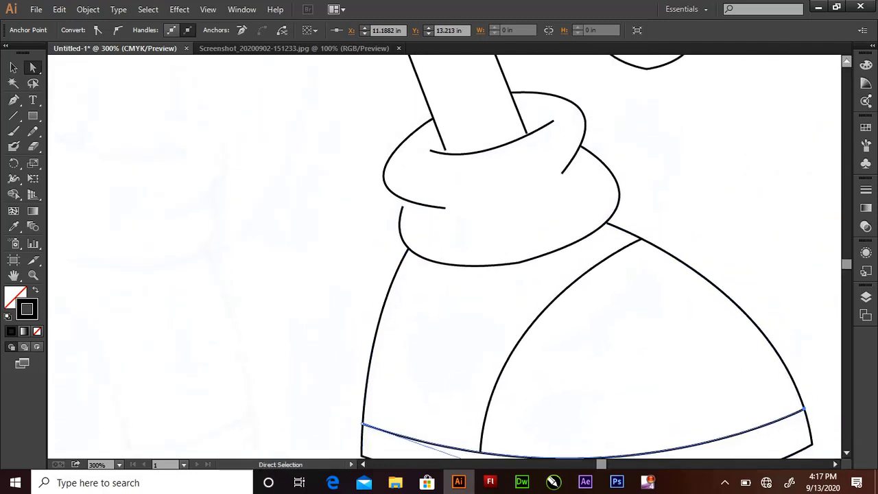
scroll(439, 257, "up", 5)
scroll(439, 258, "down", 3)
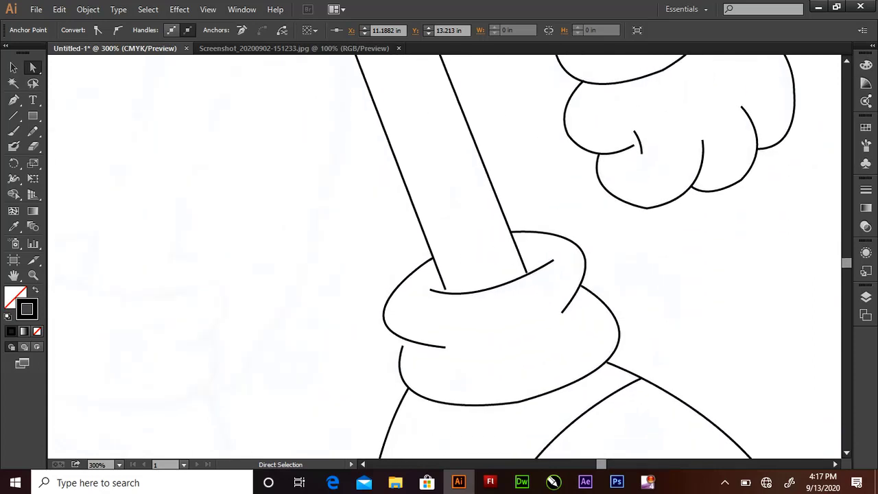
Smooth the cuff's lower curve and nudge the cuff-shoe anchor slightly left.
left_click(402, 342)
key("Up")
key("Up")
key("Up")
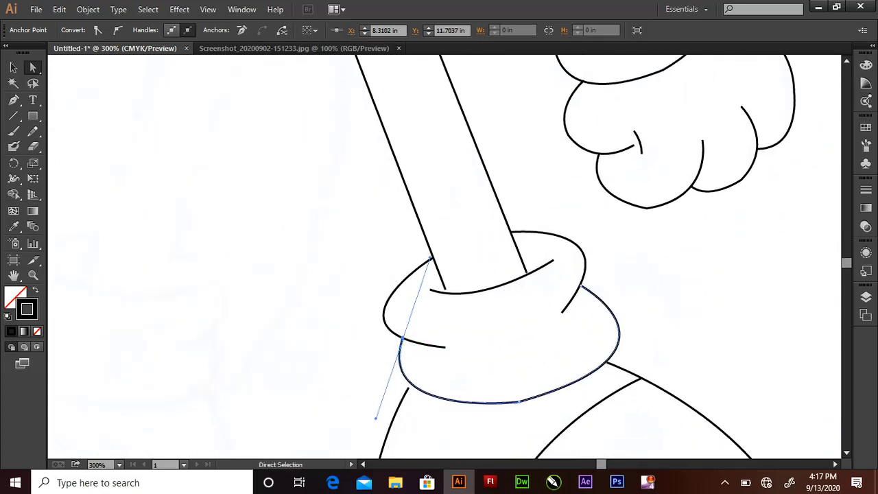
left_click(574, 382)
left_click_drag(700, 352, 696, 344)
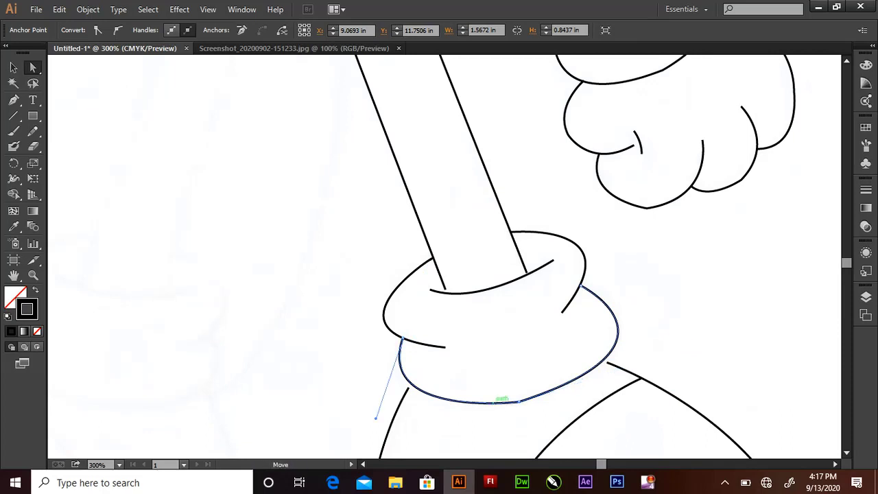
left_click_drag(376, 416, 382, 422)
left_click(382, 421)
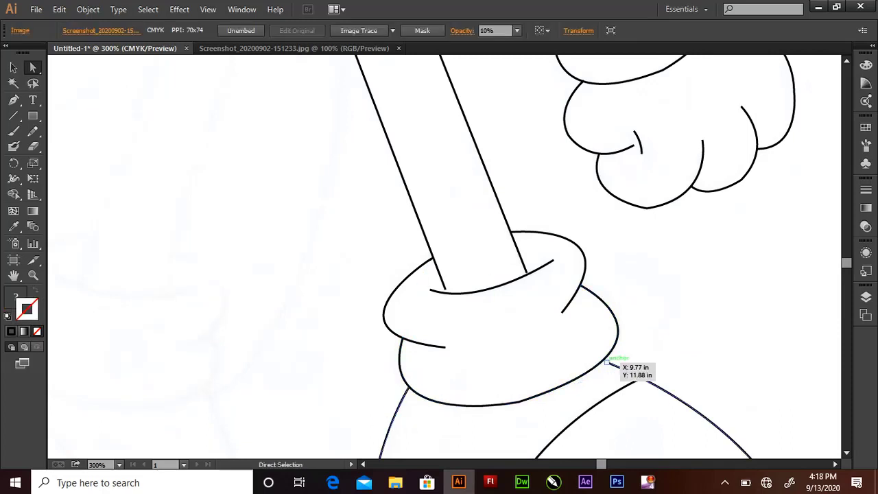
left_click(607, 359)
left_click_drag(605, 358, 603, 358)
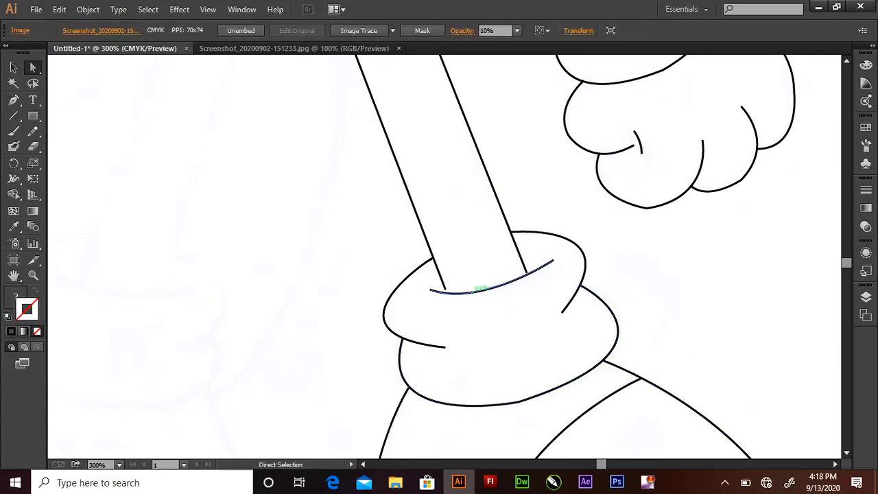
Shift the cuff's upper curve and the leg edge's bottom end slightly, then view the whole leg.
left_click(480, 286)
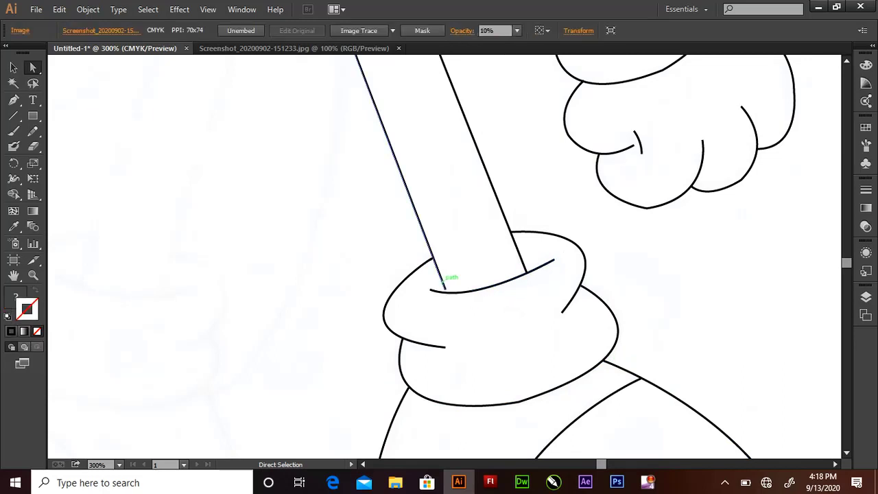
left_click_drag(444, 289, 446, 289)
left_click(446, 289)
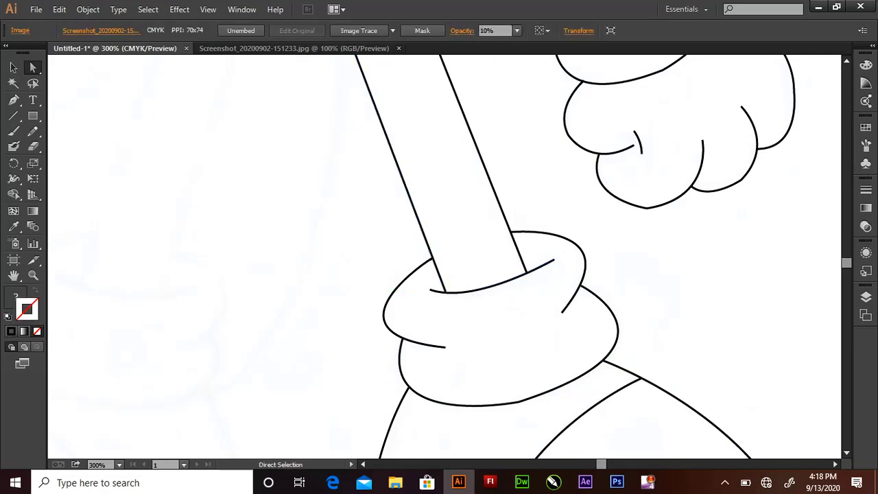
left_click_drag(479, 285, 446, 291)
left_click(472, 302)
left_click(33, 67)
left_click(446, 292)
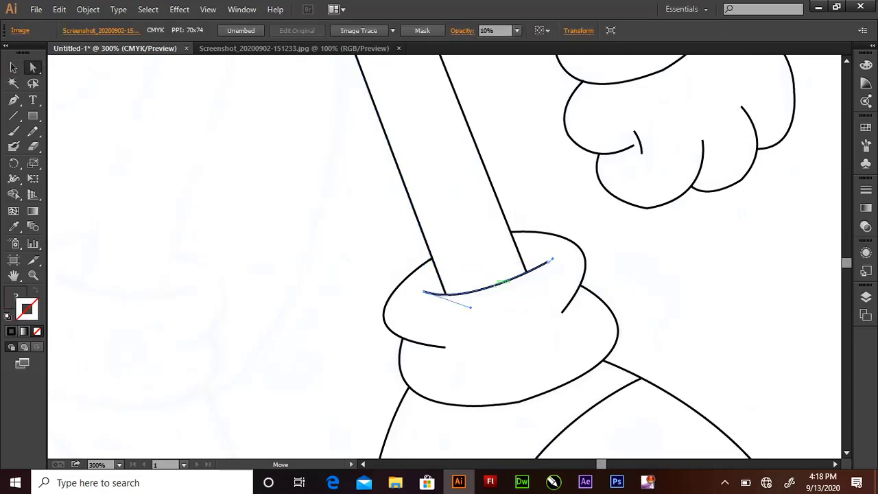
left_click(446, 291)
scroll(446, 292, "down", 5)
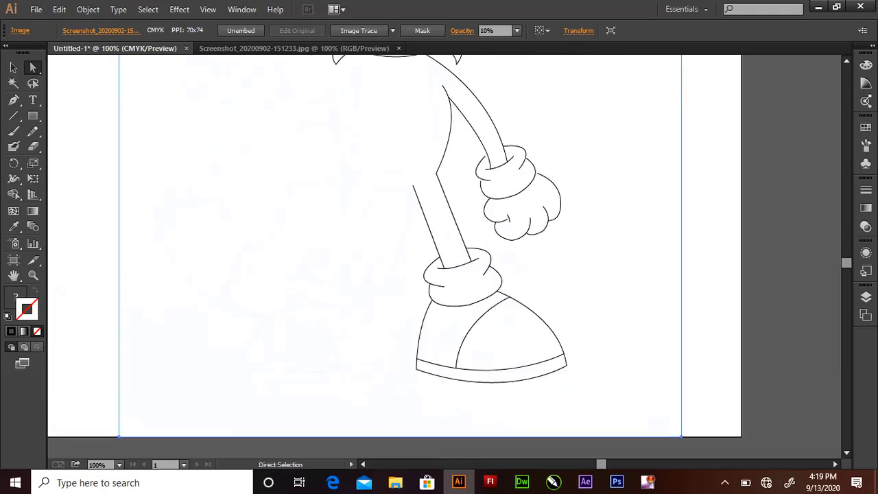
Group the leg paths, sock cuff and shoe together.
left_click(439, 242)
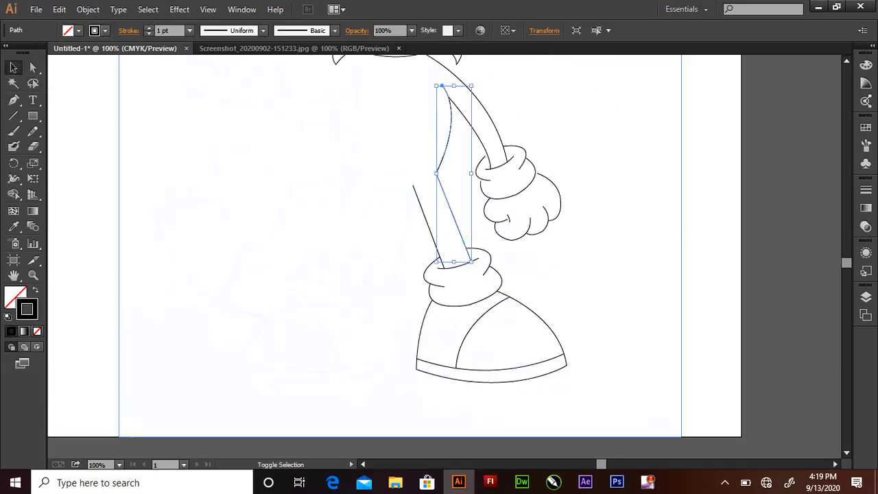
left_click(422, 206, "shift")
left_click(492, 269, "shift")
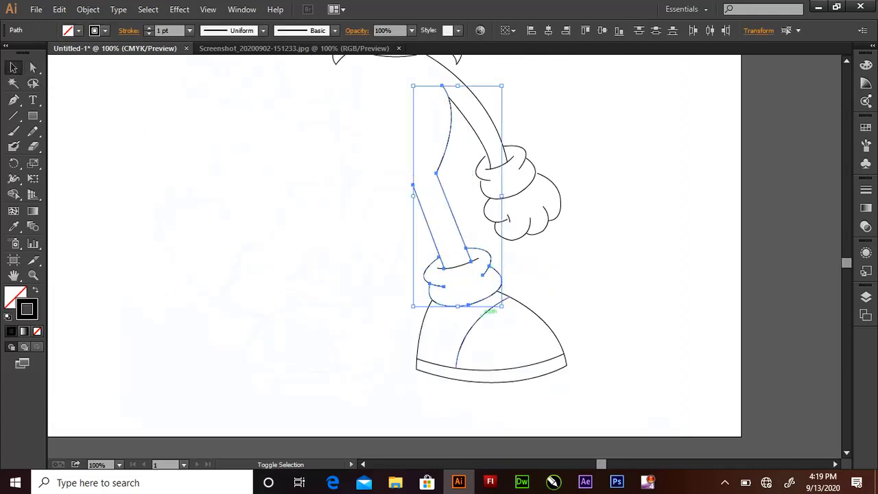
left_click(484, 313, "shift")
right_click(455, 172)
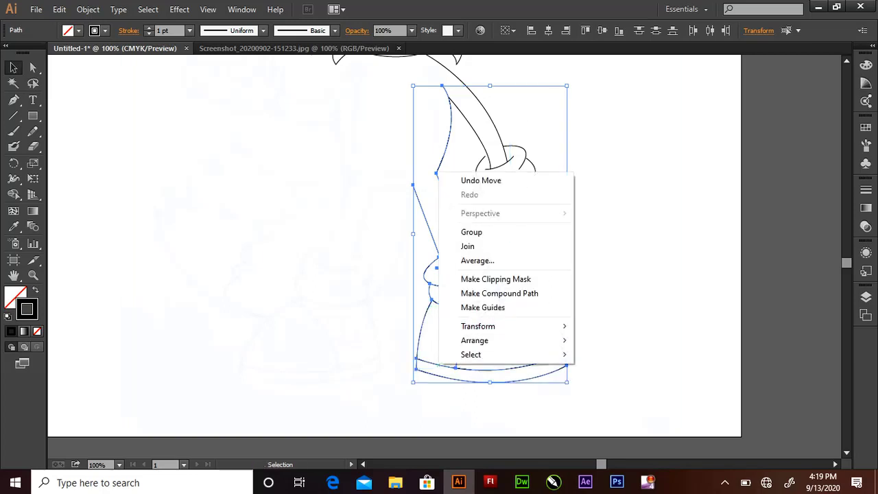
left_click(460, 233)
Make a vertically reflected copy of the leg group and move it left as the second leg.
right_click(459, 232)
left_click(608, 374)
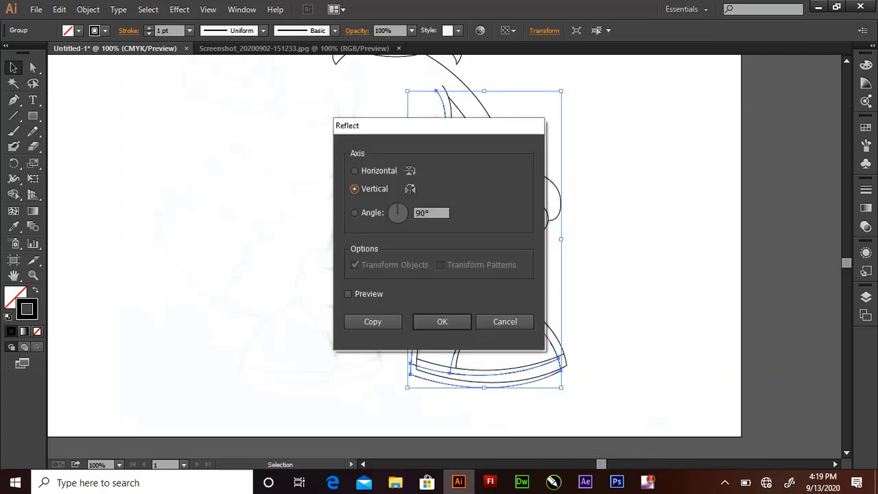
left_click(366, 320)
key("ctrl+shift+a")
left_click_drag(516, 350, 332, 350)
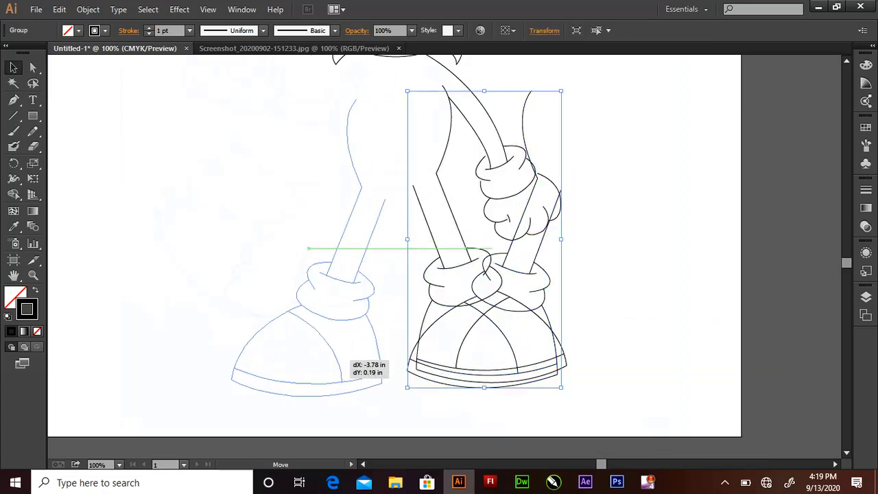
key("Up")
key("Up")
key("Up")
key("Up")
key("Up")
key("Up")
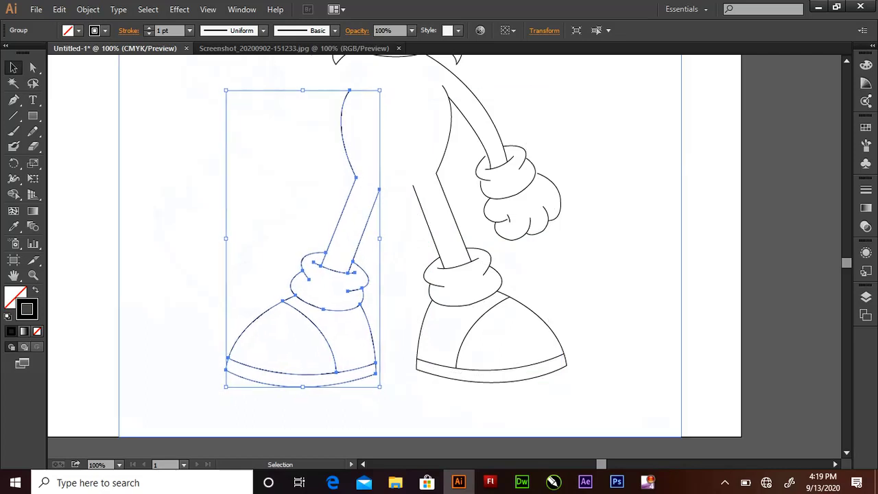
key("Up")
key("Up")
key("Up")
key("Up")
key("Up")
key("Up")
key("ctrl+shift+a")
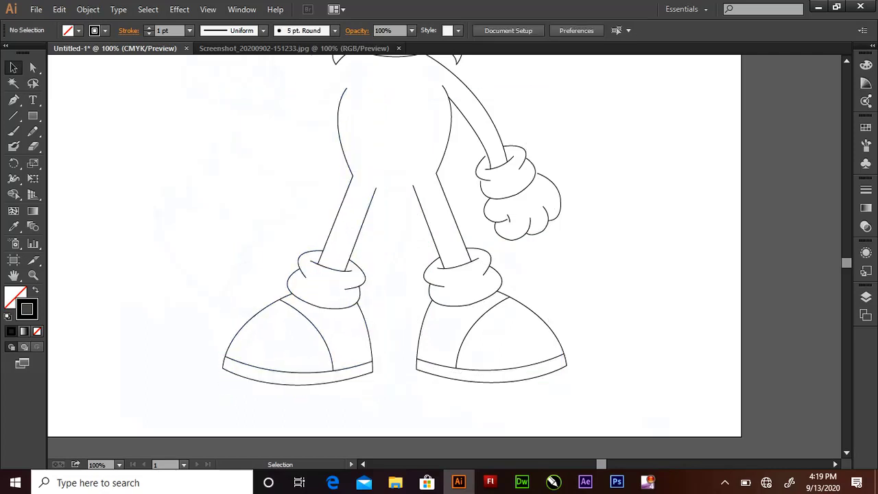
Smooth the body's left side curve.
left_click(373, 196)
key("ctrl+shift+a")
key("ctrl+plus")
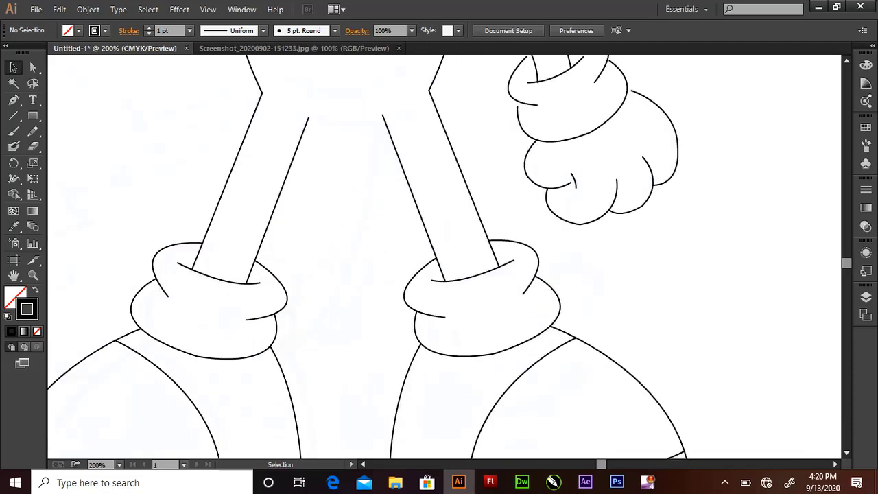
scroll(445, 258, "up", 3)
scroll(445, 257, "up", 3)
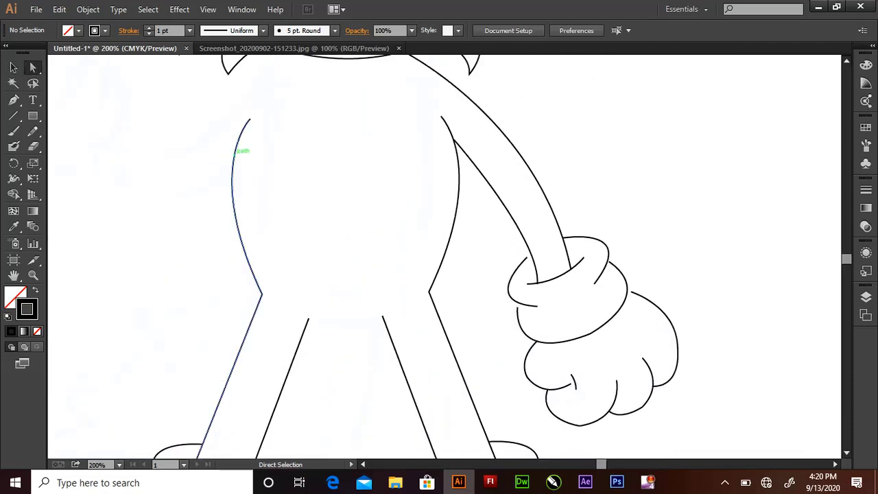
left_click(233, 149)
left_click_drag(205, 166, 204, 180)
left_click(204, 180)
key("ctrl+minus")
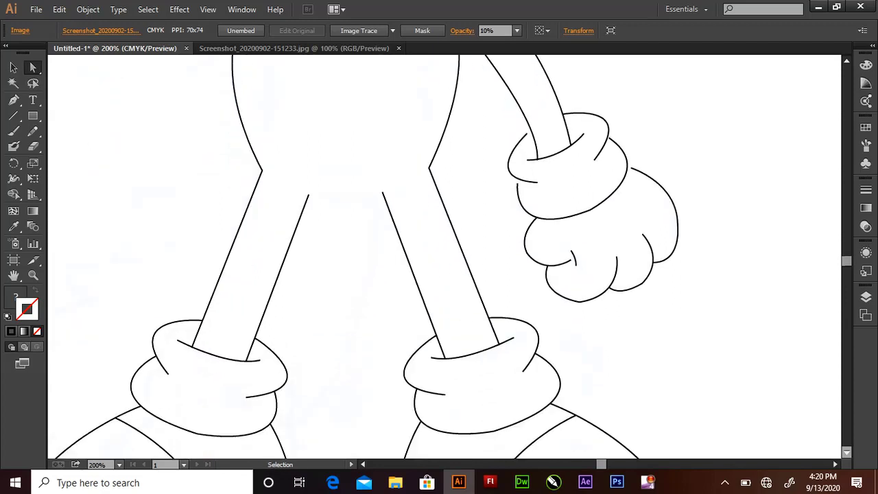
Try narrowing the left leg and shoe, then undo the resize.
left_click(295, 339)
left_click_drag(225, 421, 232, 420)
key("ctrl+shift+a")
key("ctrl+z")
key("ctrl+shift+a")
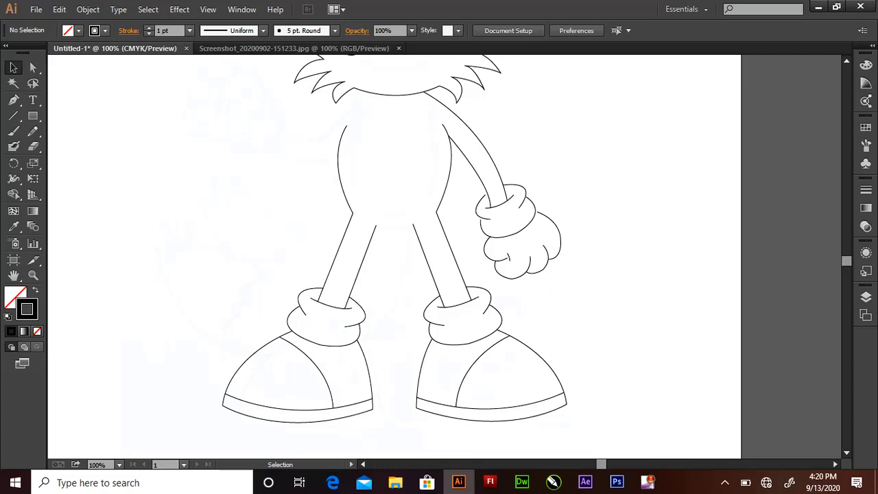
key("ctrl+plus")
scroll(446, 258, "up", 5)
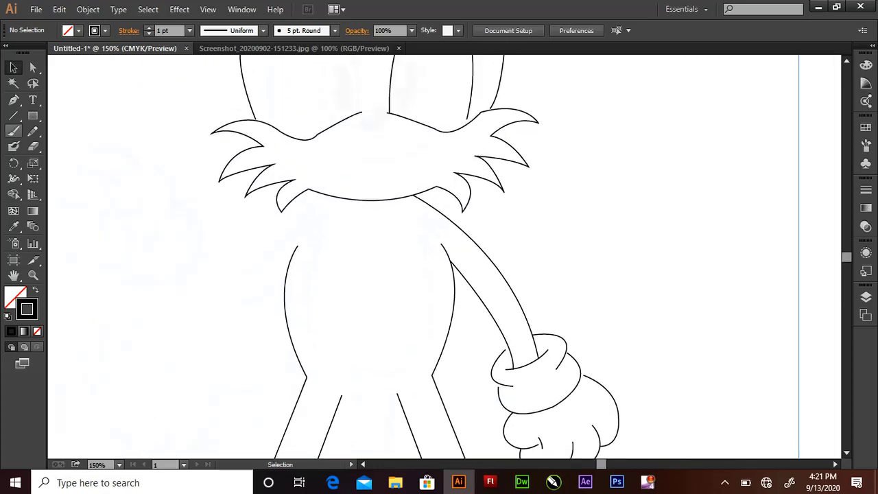
Start the chest fur outline with curved zigzag points below the ruff.
left_click(13, 100)
left_click(331, 196)
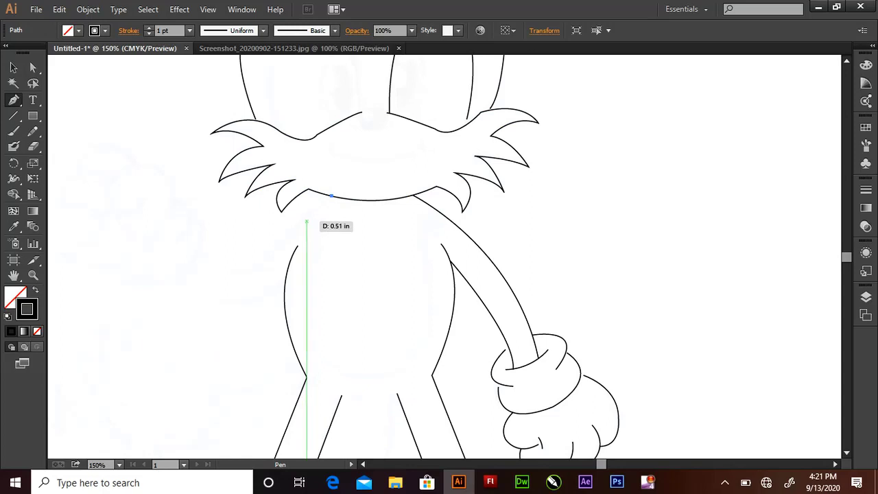
mouse_move(307, 219)
left_mouse_down()
mouse_move(340, 222)
mouse_move(327, 217)
left_mouse_up()
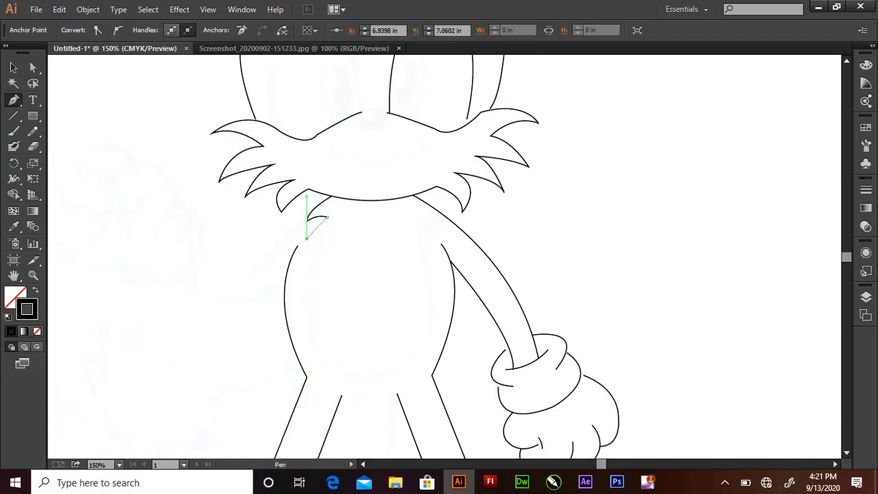
key("ctrl+plus")
key("ctrl+plus")
left_click(160, 210)
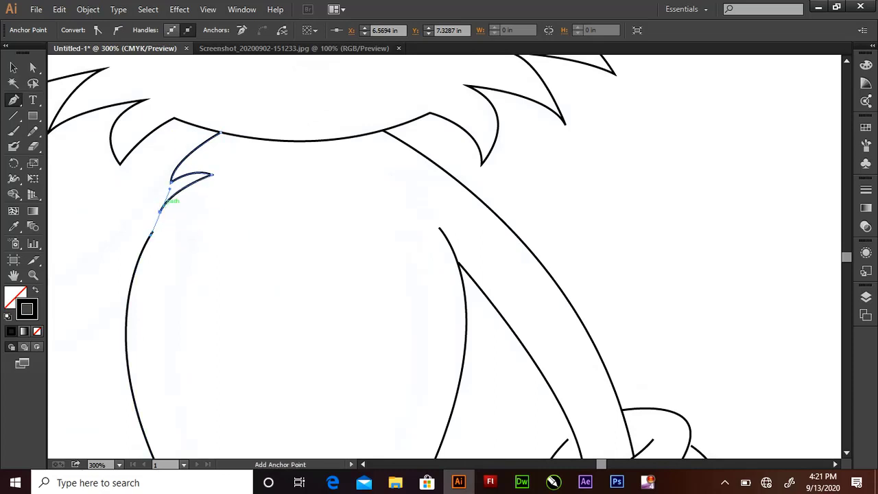
mouse_move(203, 211)
left_mouse_down()
mouse_move(211, 226)
mouse_move(198, 242)
left_mouse_up()
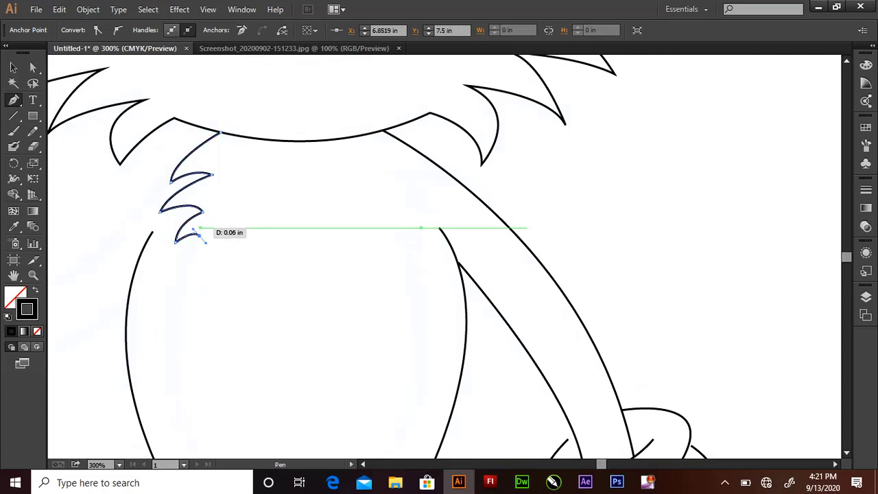
Draw the long curve down the chest's left side to its right contour.
scroll(638, 384, "down", 1)
scroll(539, 424, "down", 3)
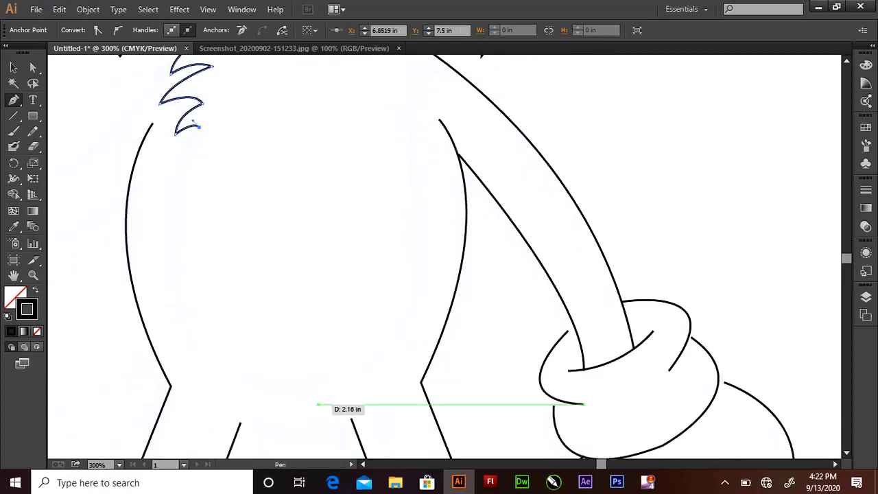
mouse_move(295, 388)
left_mouse_down()
mouse_move(503, 422)
mouse_move(501, 405)
left_mouse_up()
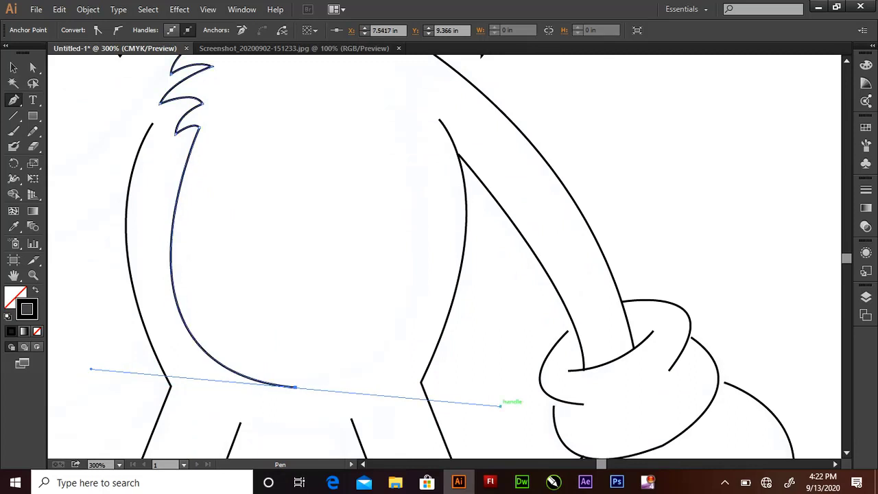
key("ctrl+z")
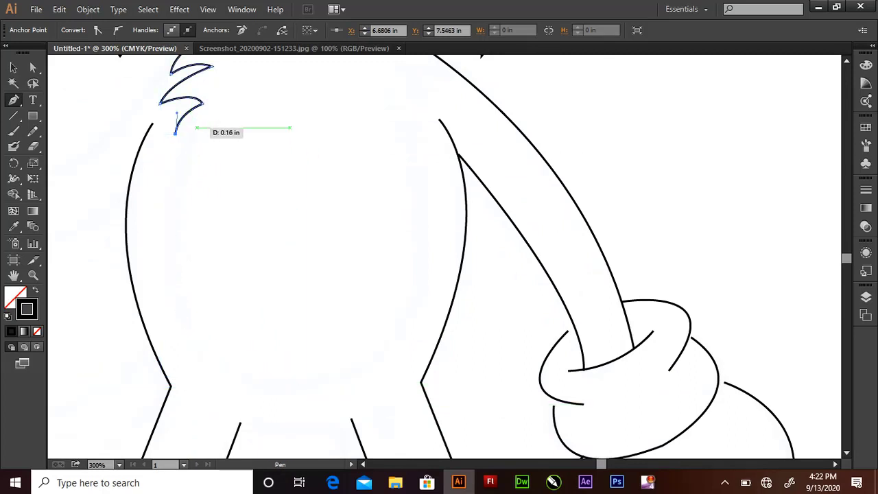
mouse_move(294, 388)
left_mouse_down()
mouse_move(460, 378)
mouse_move(490, 396)
mouse_move(564, 368)
left_mouse_up()
left_click(402, 132)
Attempt the right fur tuft with a sharp corner, then undo it.
scroll(289, 103, "up", 5)
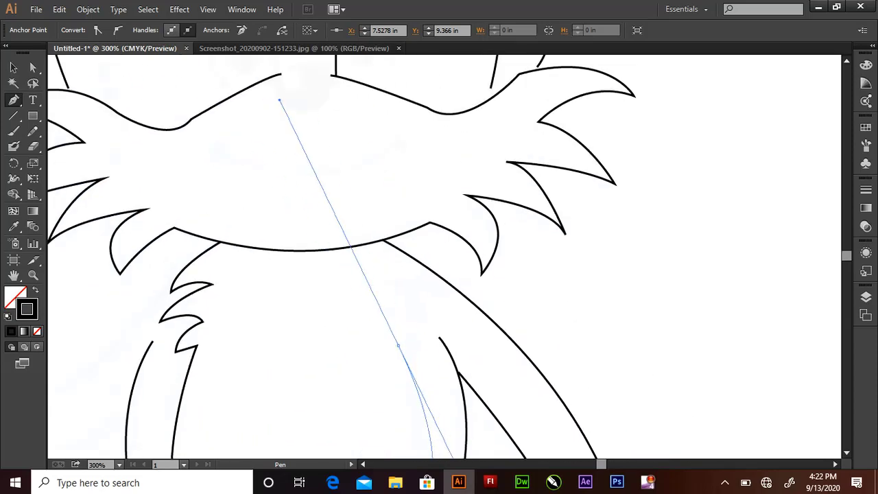
scroll(295, 100, "down", 5)
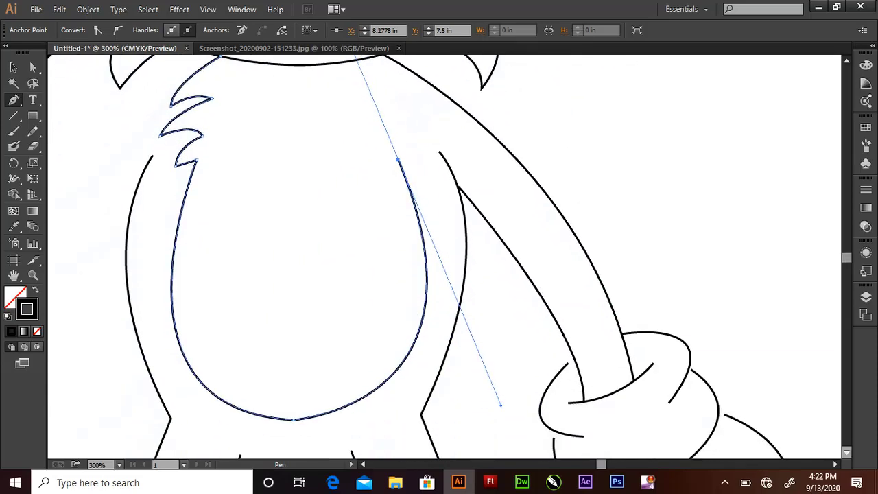
left_click(398, 159)
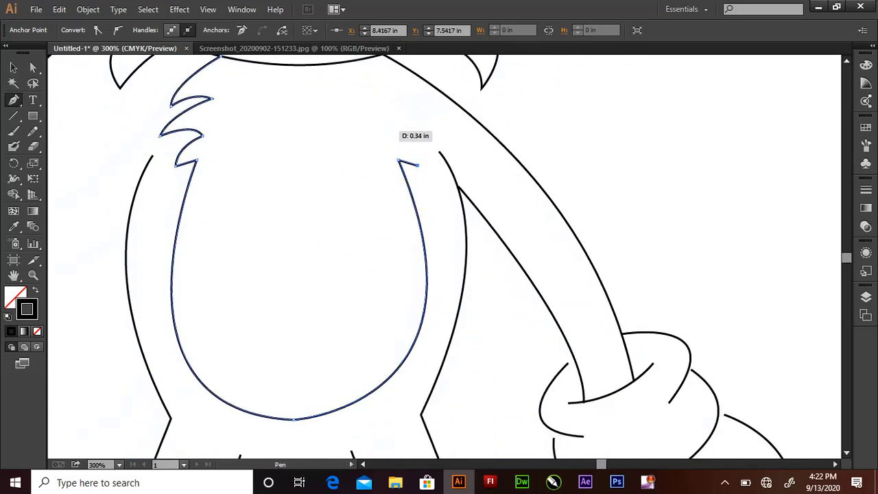
left_click_drag(388, 129, 369, 127)
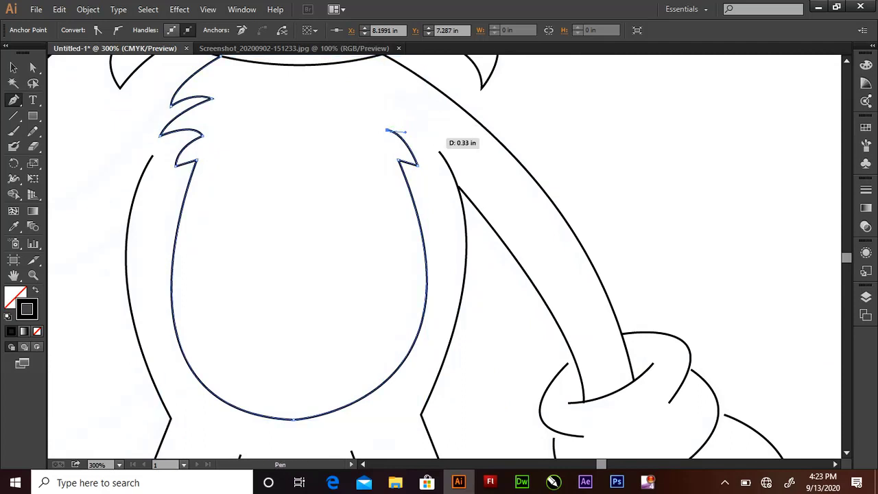
left_click(434, 138)
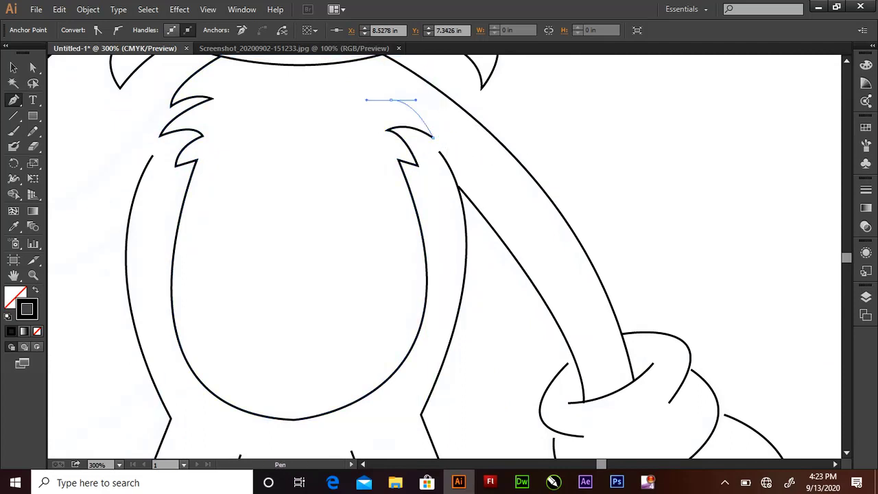
key("ctrl+z")
scroll(433, 137, "down", 2)
Redraw the chest's left curve and upper right, breaking the handle toward the tuft.
mouse_move(293, 387)
left_mouse_down()
mouse_move(491, 396)
mouse_move(569, 367)
left_mouse_up()
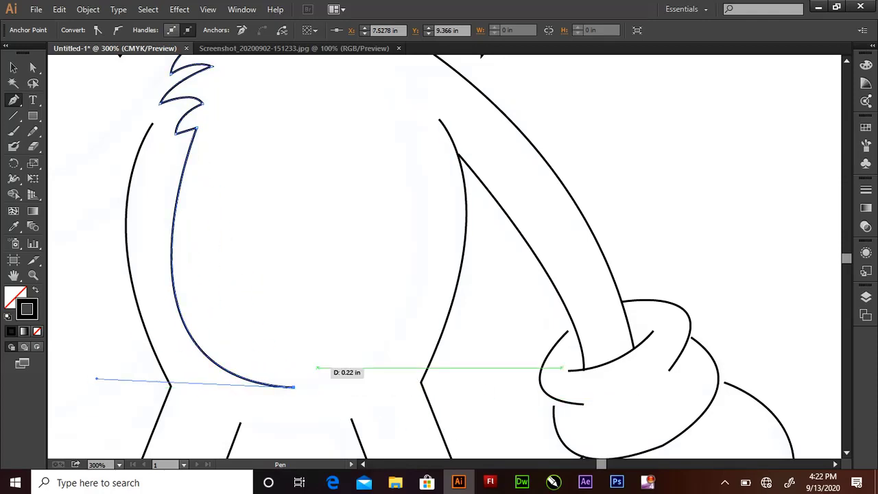
left_click_drag(400, 130, 296, 100)
scroll(450, 258, "down", 5)
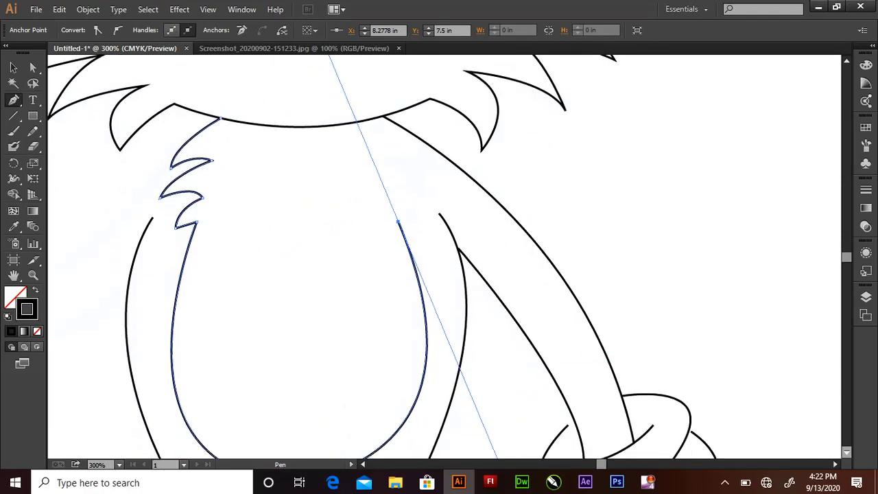
left_click_drag(399, 160, 419, 164)
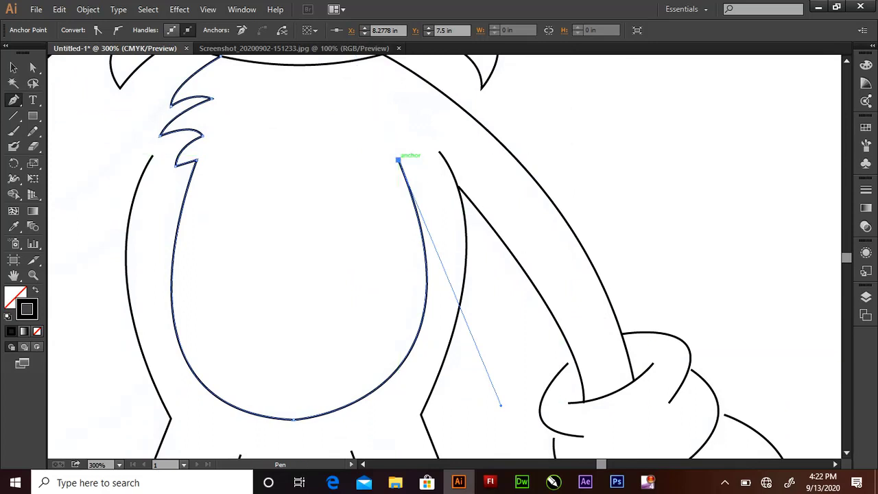
left_click_drag(388, 129, 368, 128)
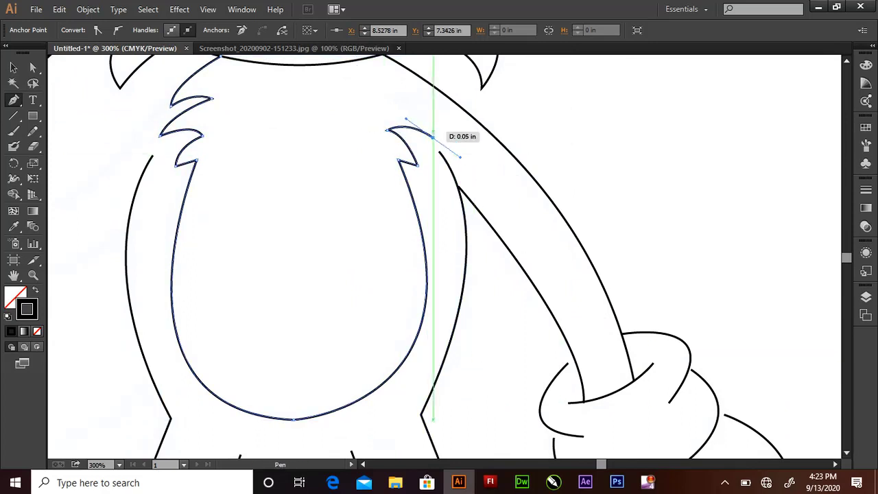
left_click(433, 137)
left_click_drag(391, 100, 368, 101)
key("ctrl+z")
key("ctrl+z")
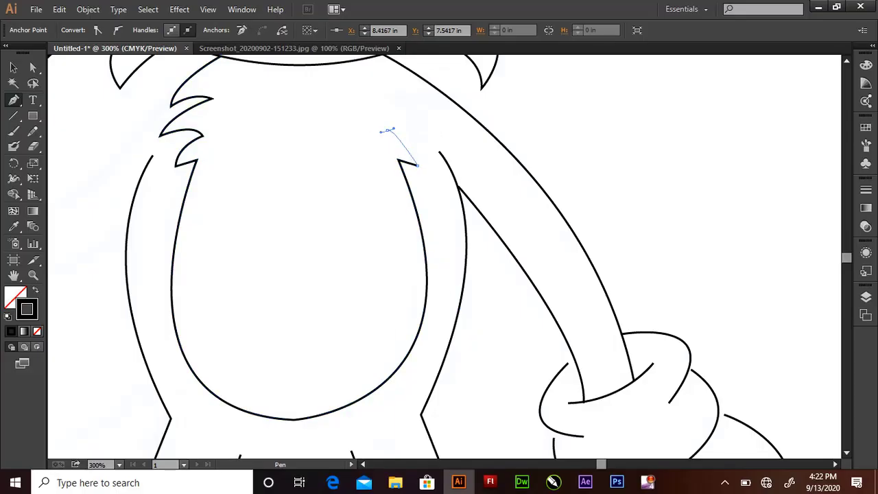
Trace the fur tuft's spikes with sharp tips and join it to the arm outline.
left_click_drag(433, 136, 460, 156)
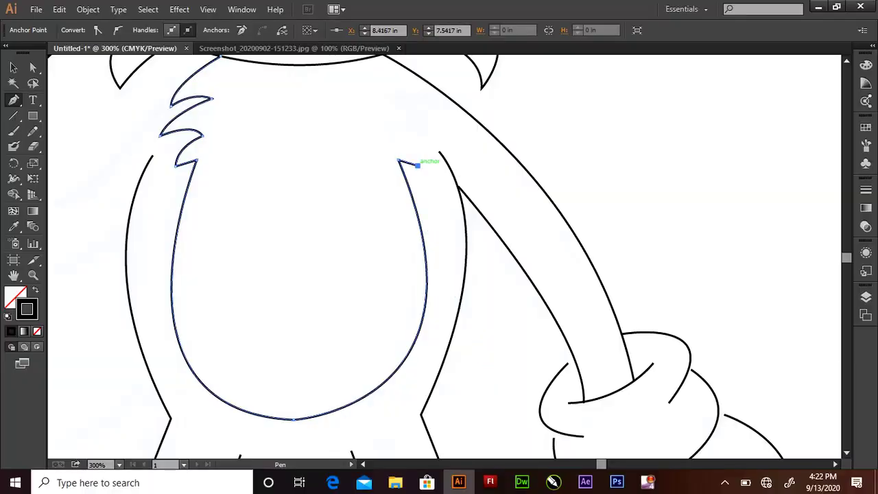
left_click(389, 129)
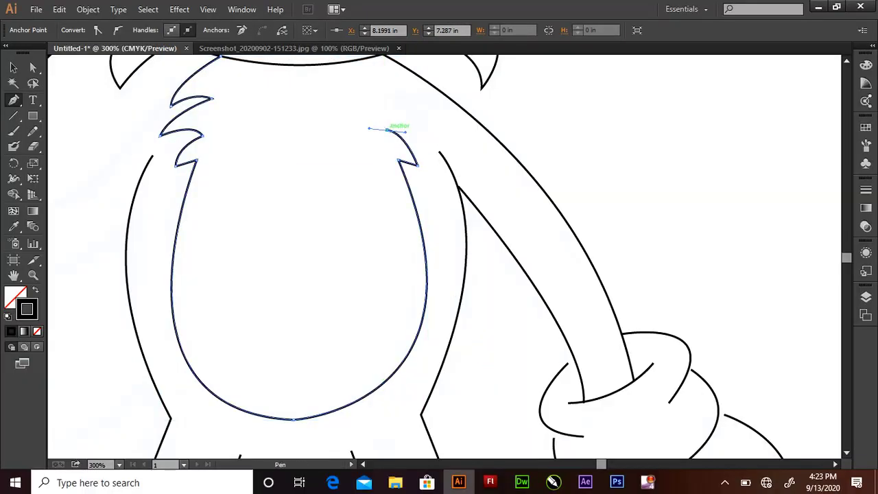
left_click(433, 138)
left_click(433, 137)
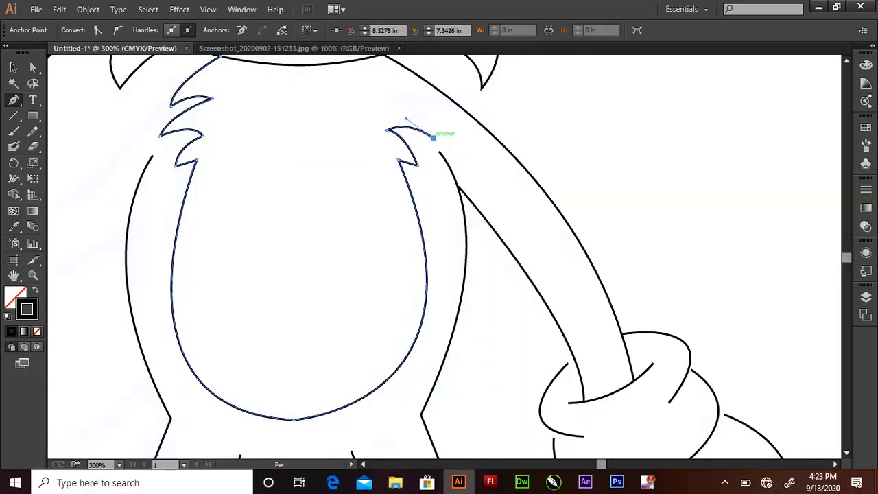
left_click_drag(390, 100, 474, 116)
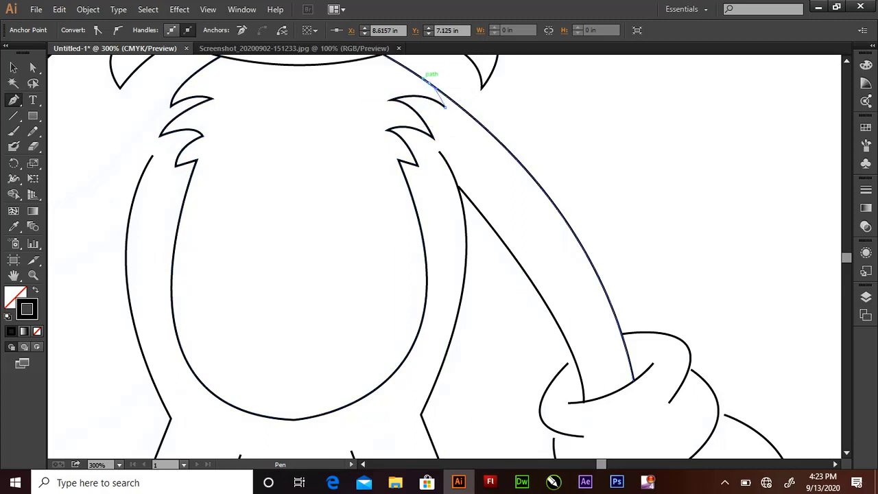
left_click(428, 81)
Trace the raised arm's upper edge curving into the shoulder.
scroll(597, 254, "down", 2)
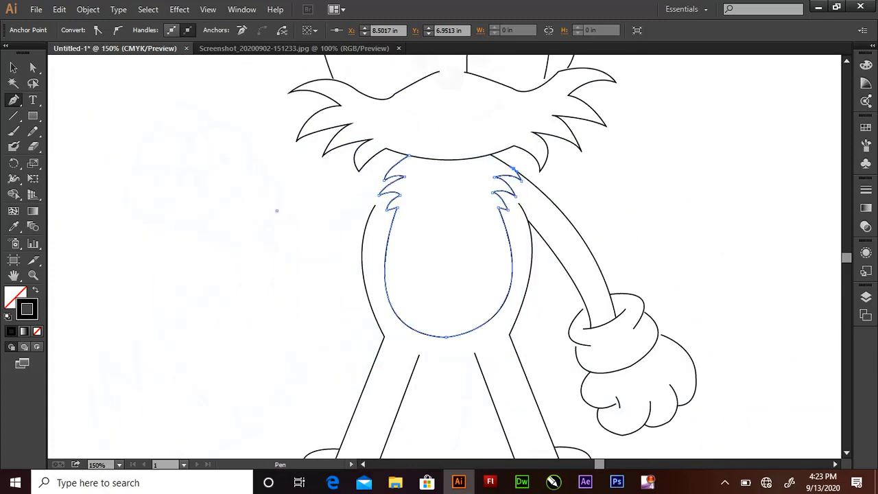
left_click_drag(327, 229, 336, 222)
left_click(328, 229)
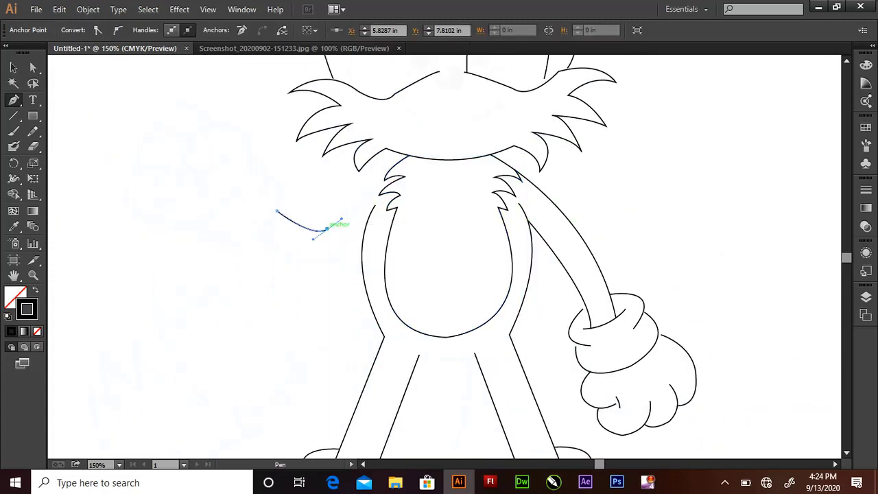
left_click_drag(388, 173, 402, 142)
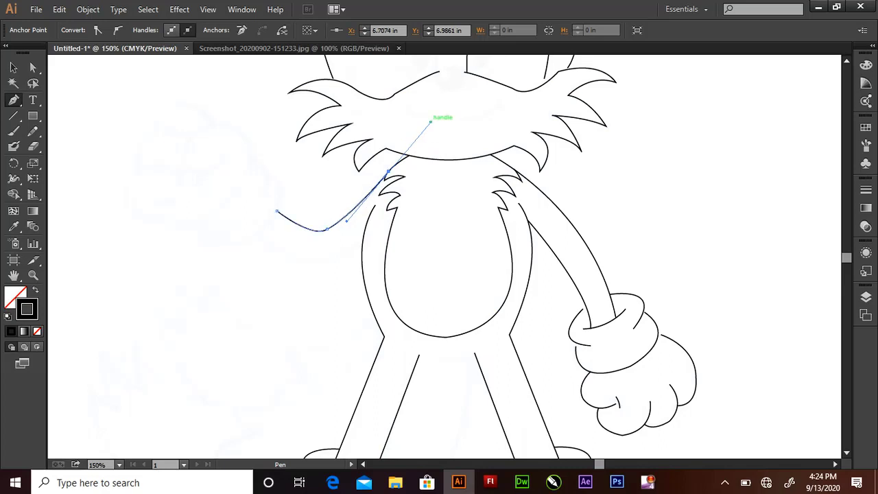
Trace the arm's lower edge from the body side out toward the hand.
left_click(258, 236, "ctrl")
left_click(258, 236)
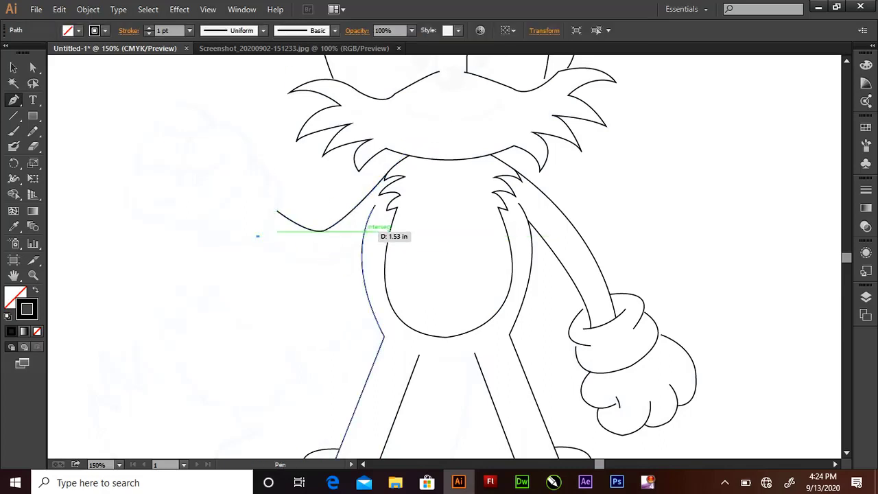
left_click_drag(365, 232, 324, 296)
left_click(405, 166)
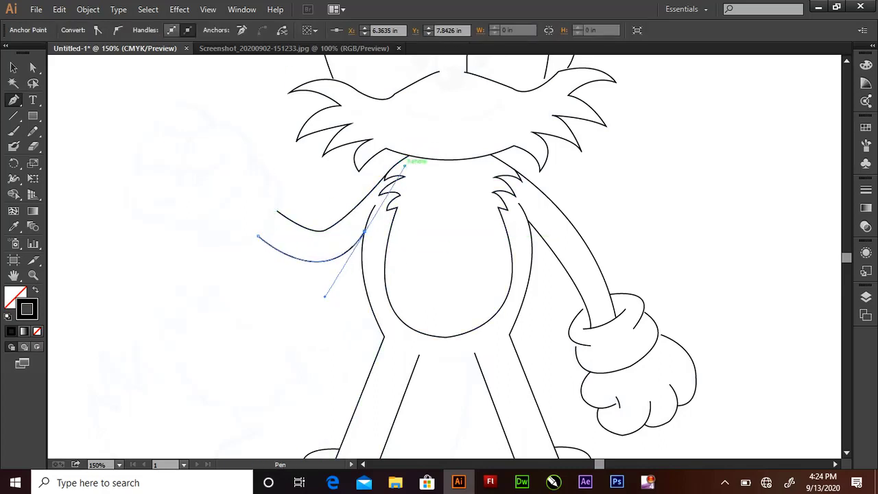
left_click(270, 181, "ctrl")
left_click(269, 180)
mouse_move(267, 220)
left_mouse_down()
mouse_move(249, 238)
mouse_move(200, 206)
left_mouse_up()
left_click(266, 221)
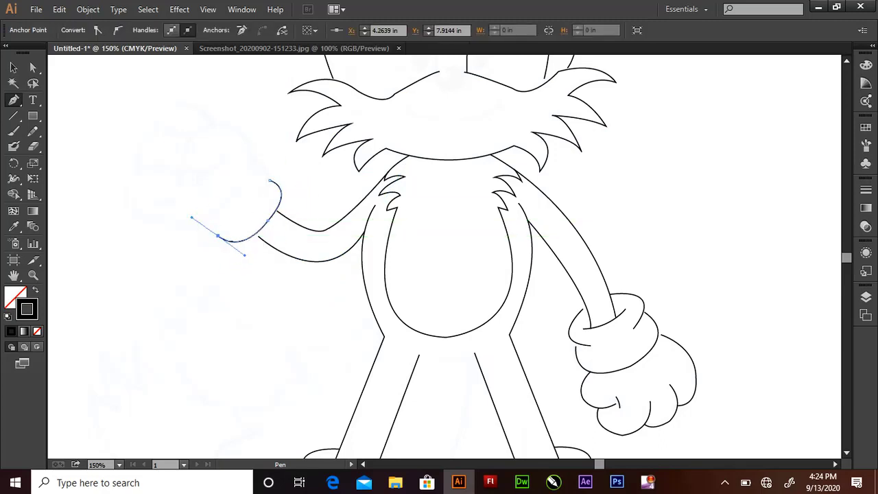
Draw the rounded cuff curve at the wrist.
left_click(253, 158, "ctrl")
left_click(254, 158)
mouse_move(262, 197)
left_mouse_down()
mouse_move(243, 222)
mouse_move(250, 205)
left_mouse_up()
left_click(233, 226, "ctrl")
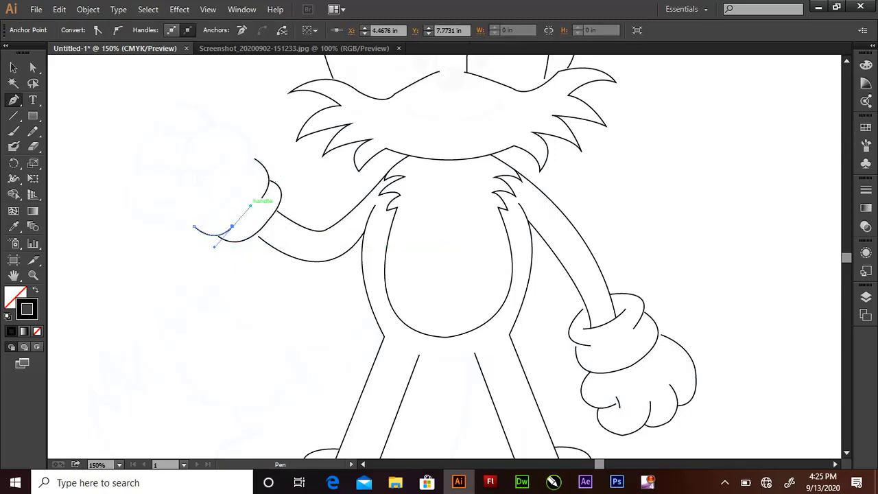
Trace the fist's curled thumb spiral and its outline back to the wrist.
left_click(146, 197, "ctrl")
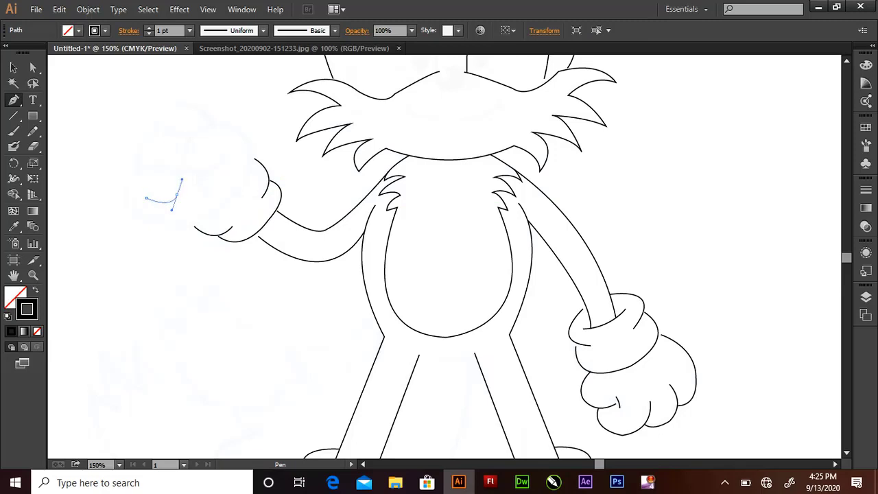
left_click_drag(182, 179, 188, 179)
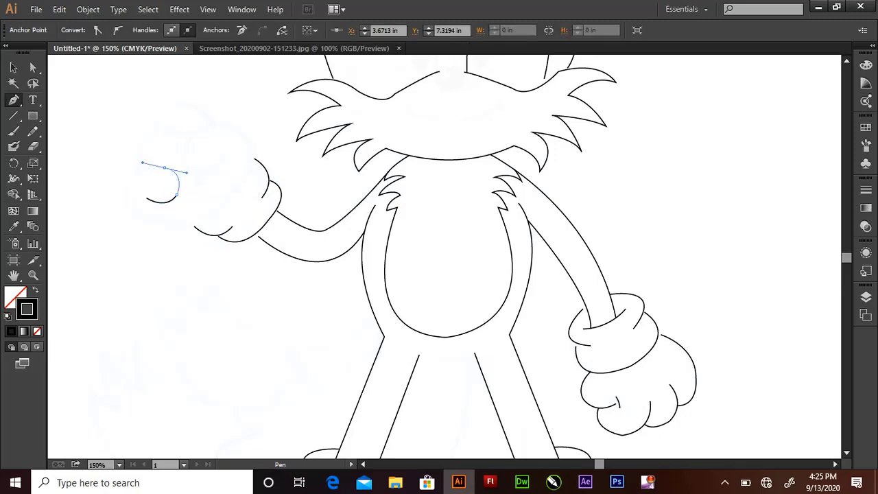
left_click_drag(127, 198, 127, 237)
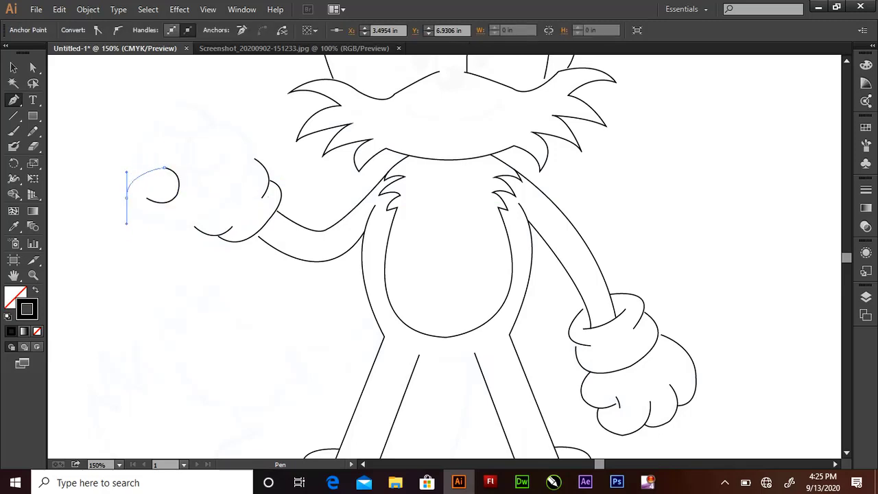
left_click_drag(211, 216, 272, 180)
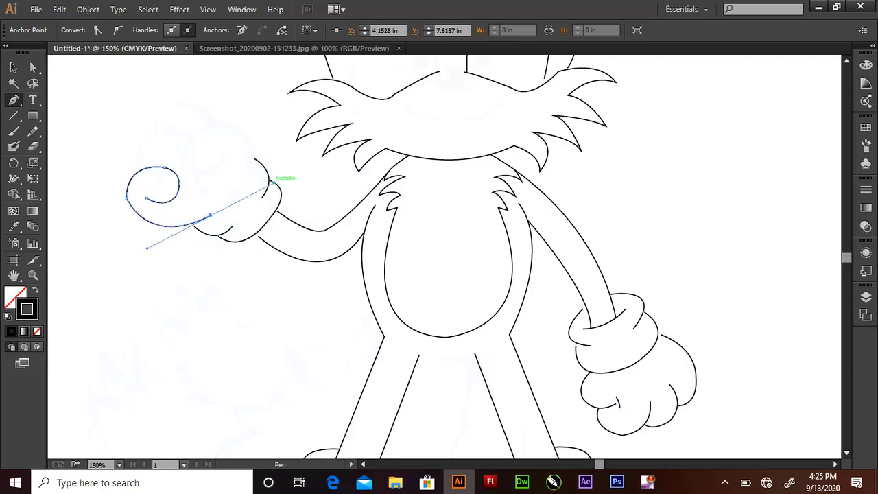
mouse_move(250, 145)
left_mouse_down()
mouse_move(235, 118)
mouse_move(182, 144)
left_mouse_up()
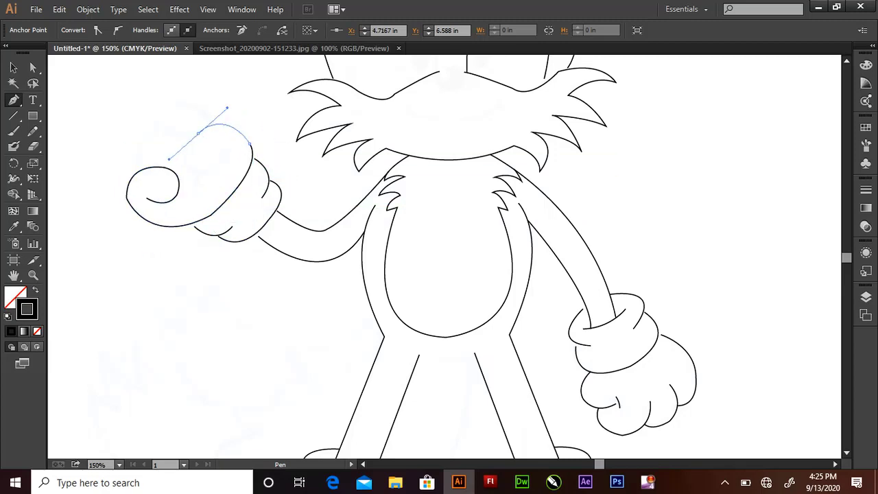
Add the top knuckle and finger curves, breaking a handle for a sharp turn.
left_click(197, 170, "ctrl")
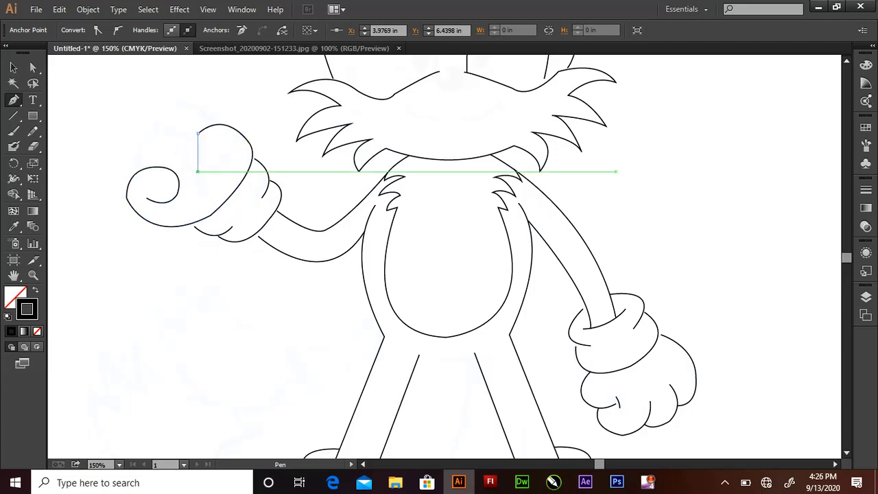
mouse_move(197, 170)
left_mouse_down()
mouse_move(226, 181)
mouse_move(227, 130)
mouse_move(232, 164)
mouse_move(259, 172)
left_mouse_up()
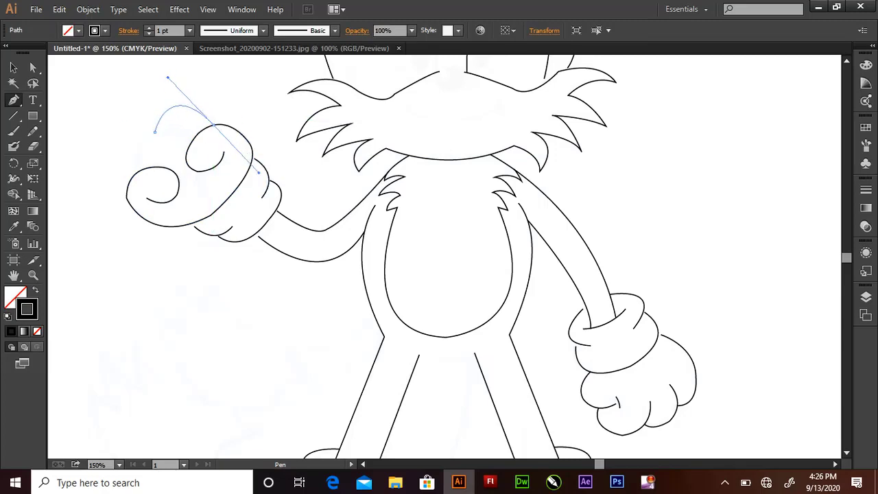
left_click(142, 168)
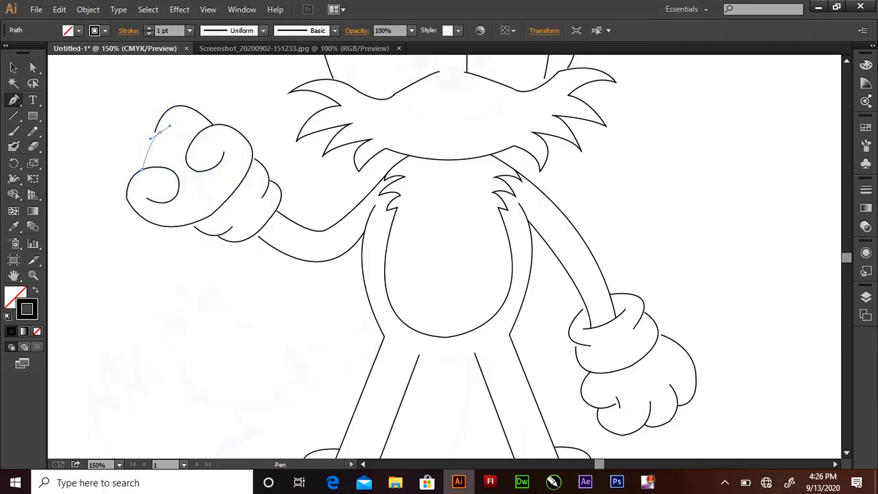
mouse_move(159, 132)
left_mouse_down()
mouse_move(201, 148)
mouse_move(207, 192)
mouse_move(185, 168)
left_mouse_up()
key("ctrl")
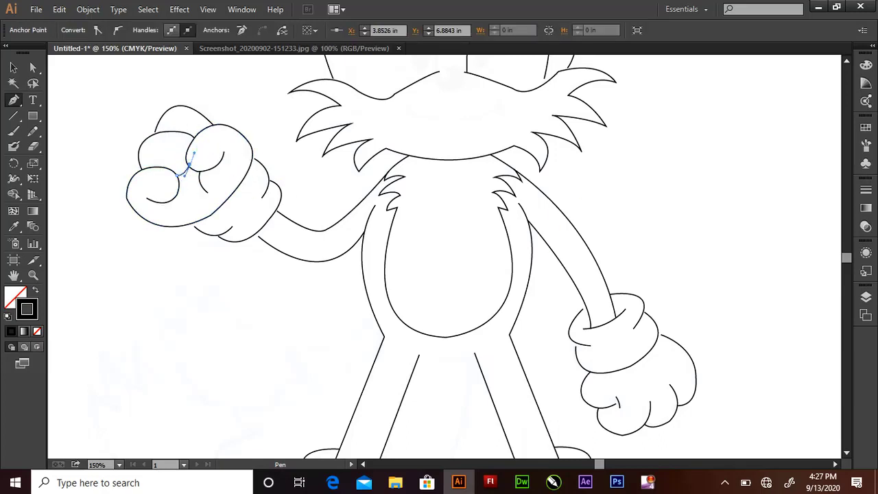
Start the tail at the body edge and curve it up into a first sharp spike.
scroll(185, 171, "down", 3)
left_click(371, 186)
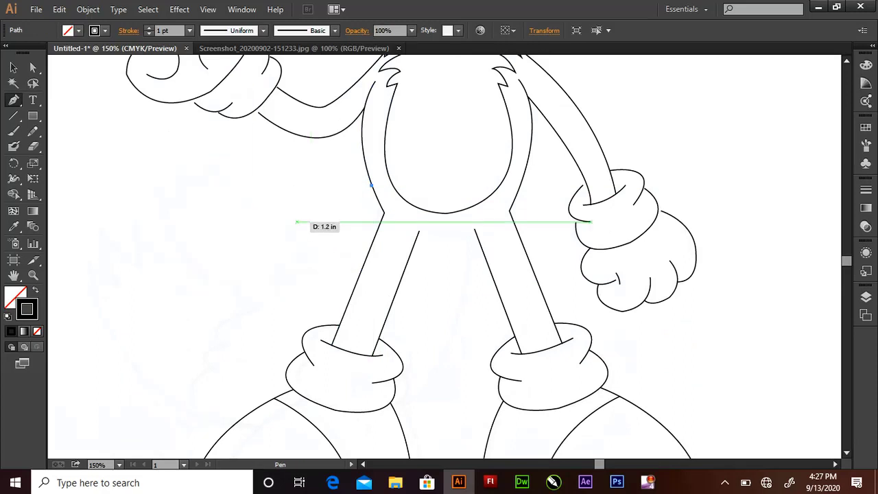
left_click_drag(297, 225, 240, 215)
left_click_drag(208, 150, 204, 108)
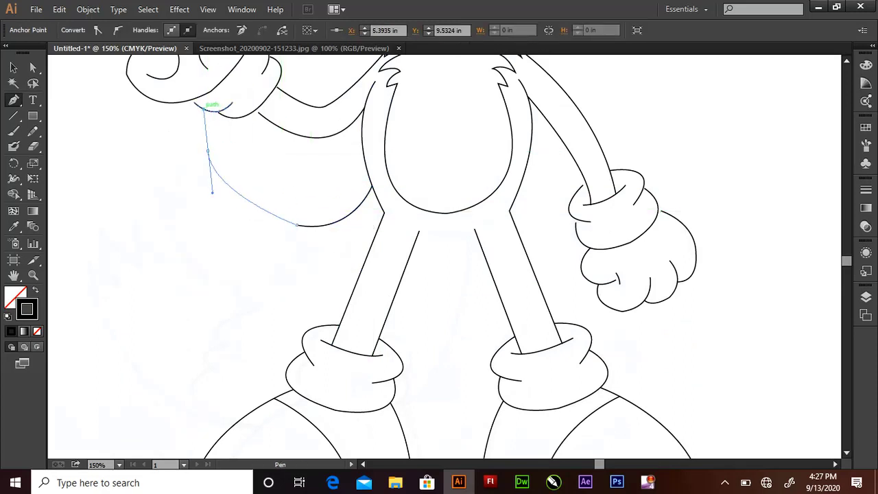
left_click(208, 149)
left_click(203, 184)
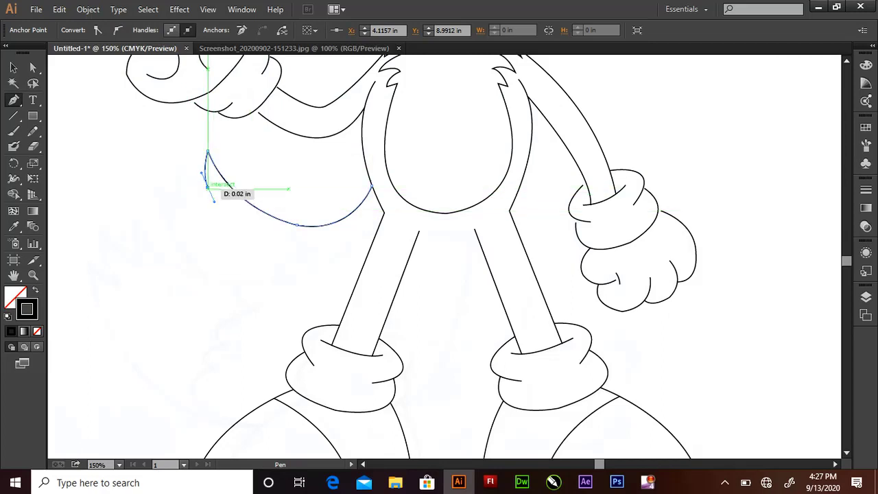
left_click_drag(214, 201, 208, 185)
Add a second jagged spike, sweep the outer edge down, and begin the left leg line.
left_click(176, 156)
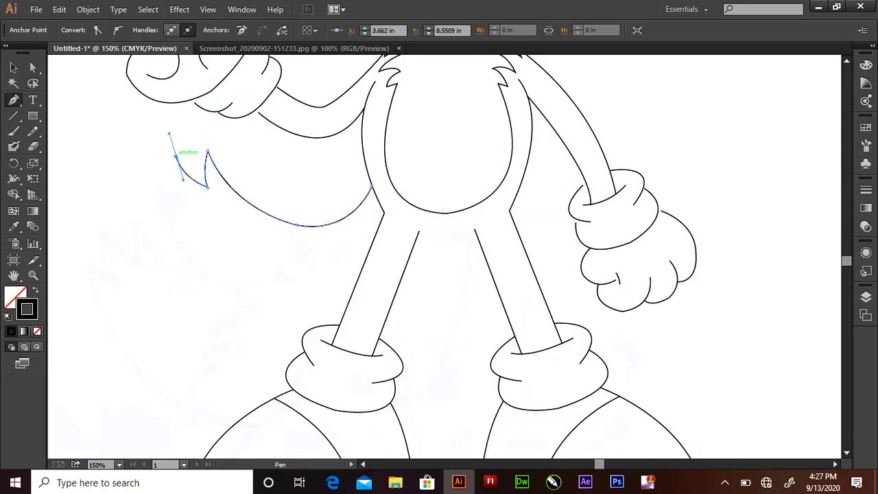
left_click_drag(188, 212, 156, 185)
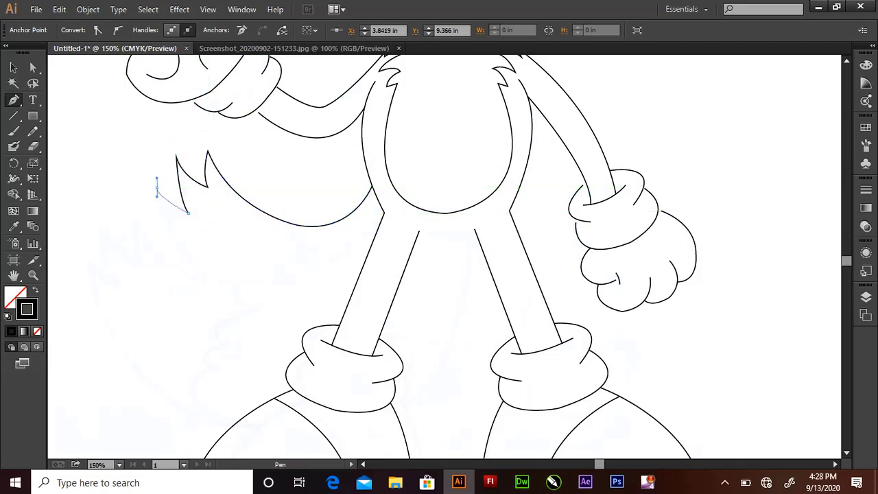
left_click(156, 186)
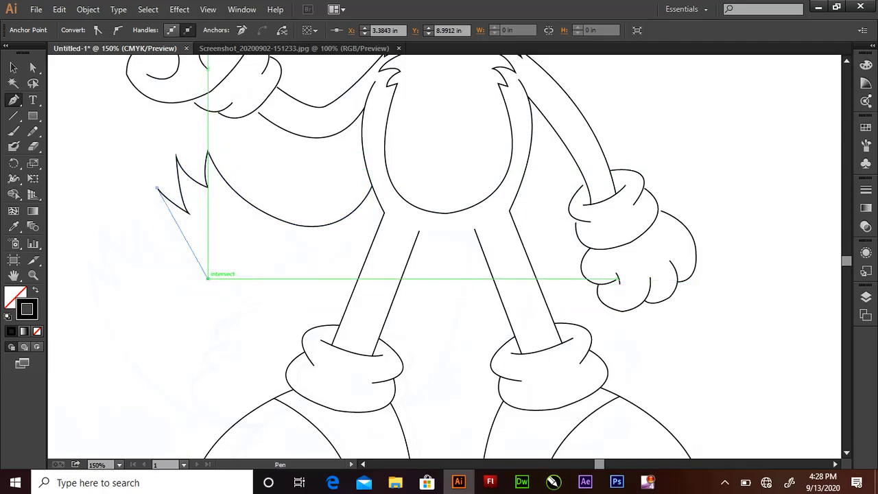
left_click_drag(207, 277, 255, 311)
left_click(384, 212)
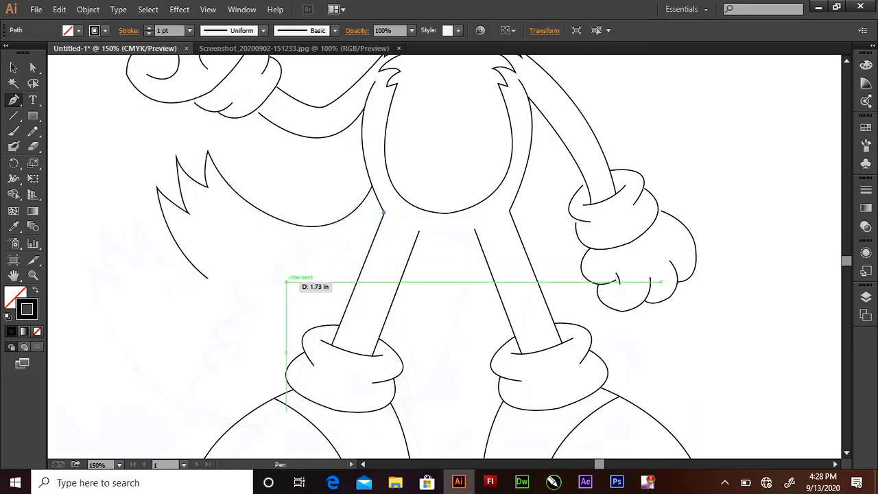
left_click_drag(264, 283, 299, 295)
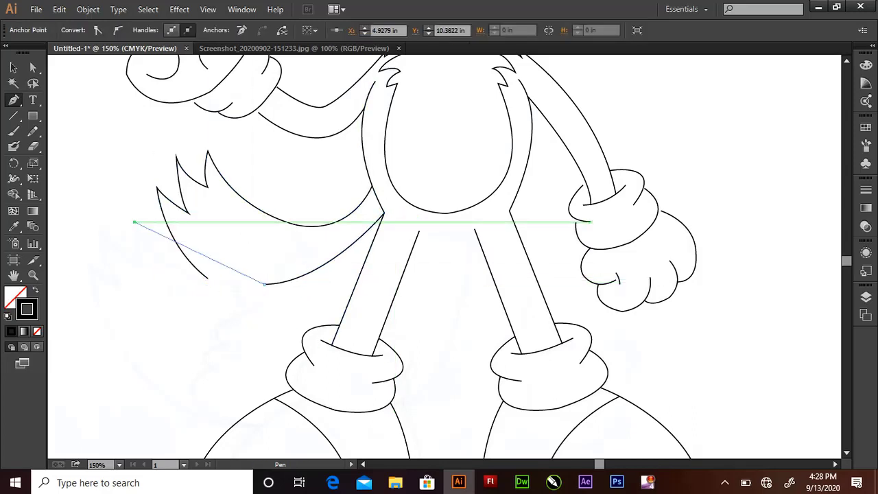
Extend the tail leftward with a smooth curve ending in sharp fur-spike points.
left_click_drag(134, 221, 94, 147)
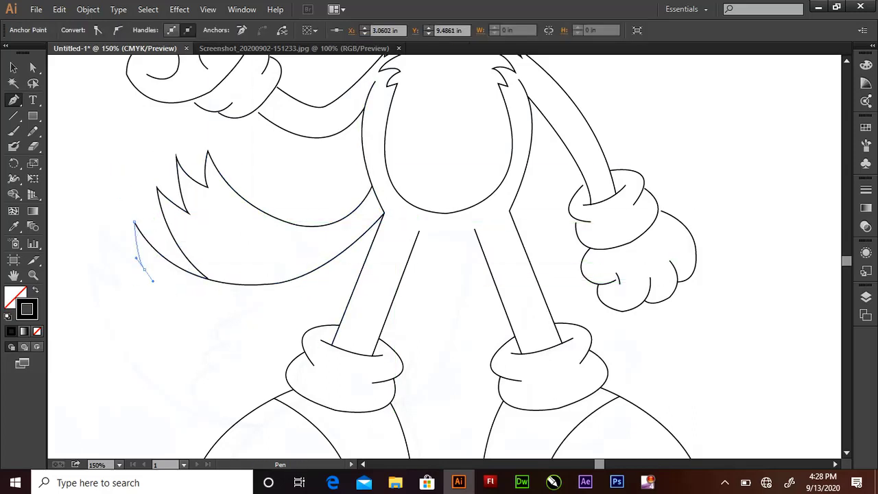
left_click_drag(134, 221, 135, 225)
left_click(142, 268)
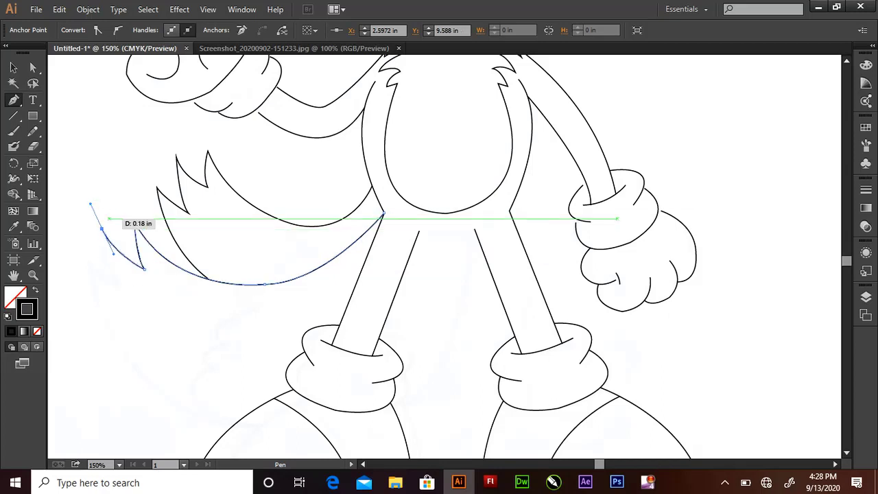
left_click(102, 229)
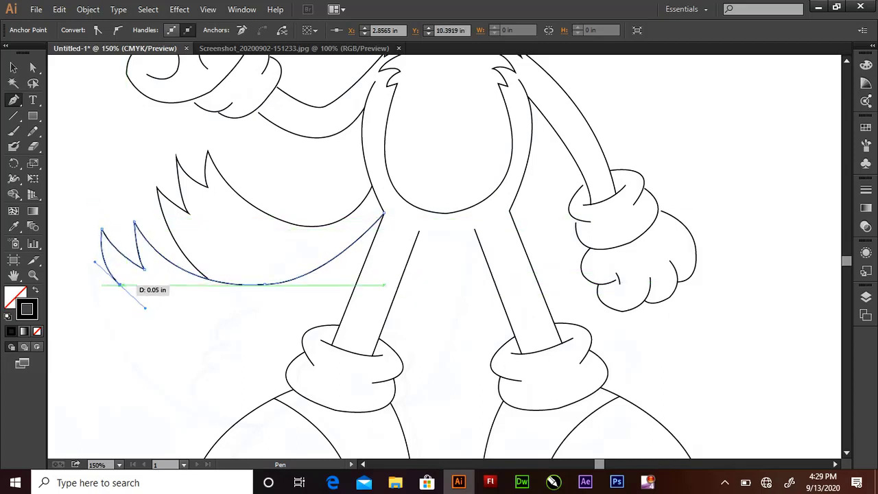
left_click_drag(88, 261, 81, 243)
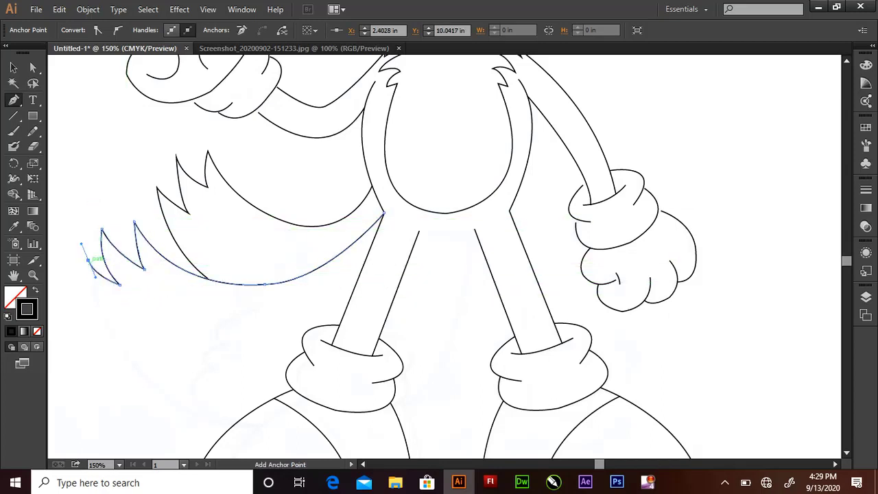
Curve the tail's lower outline down to the shoe, then draw the curved inner tail line.
scroll(286, 341, "down", 2)
scroll(286, 341, "down", 1)
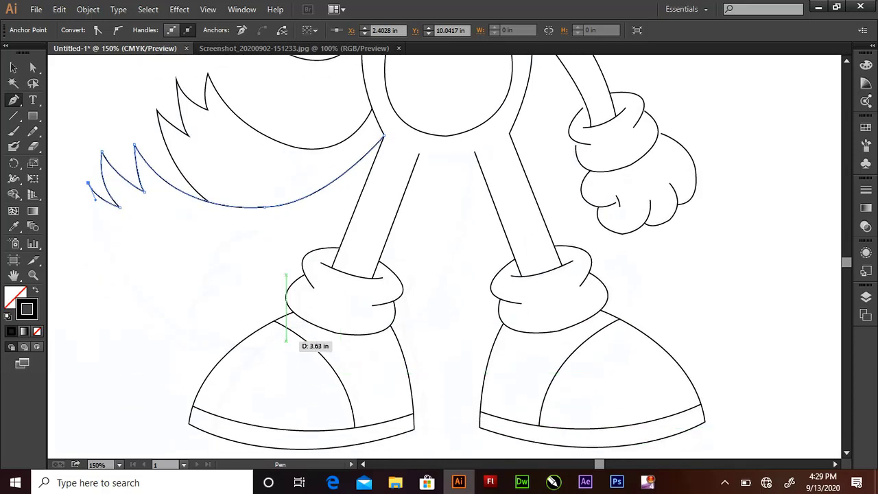
left_click_drag(245, 339, 370, 320)
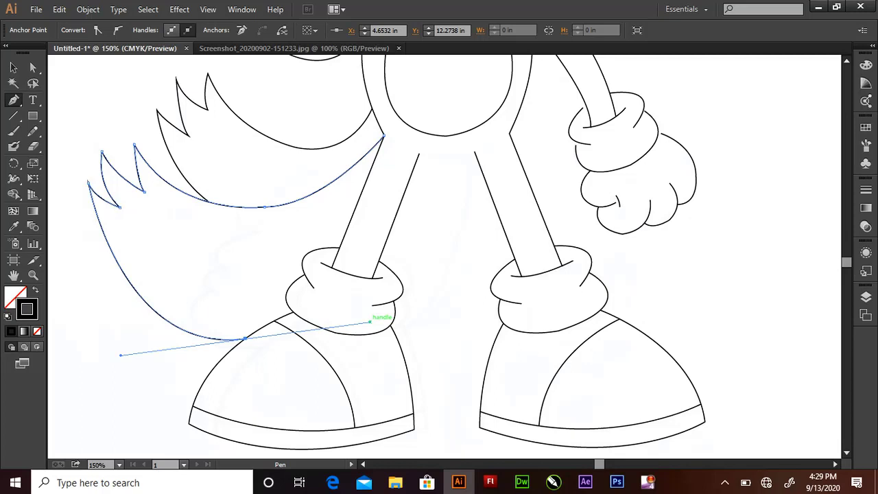
left_click(290, 145, "ctrl")
left_click(289, 145)
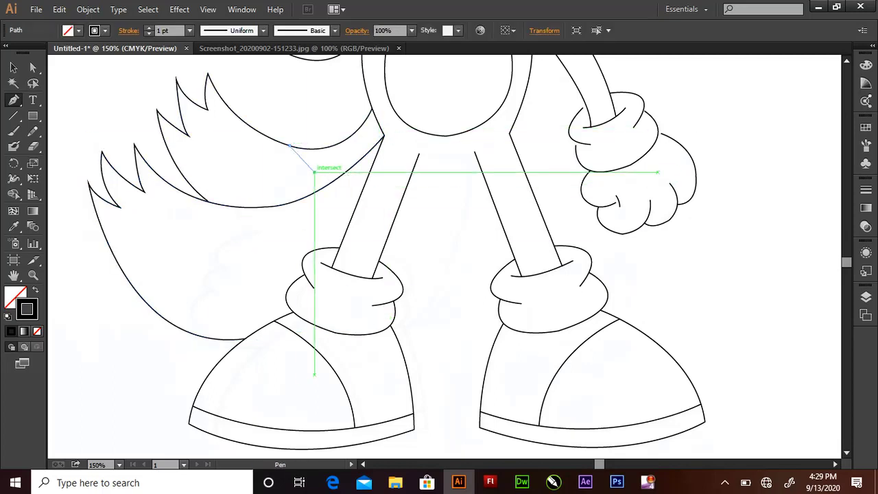
left_click_drag(314, 172, 346, 168)
left_click_drag(273, 204, 278, 230)
left_click(258, 230, "ctrl")
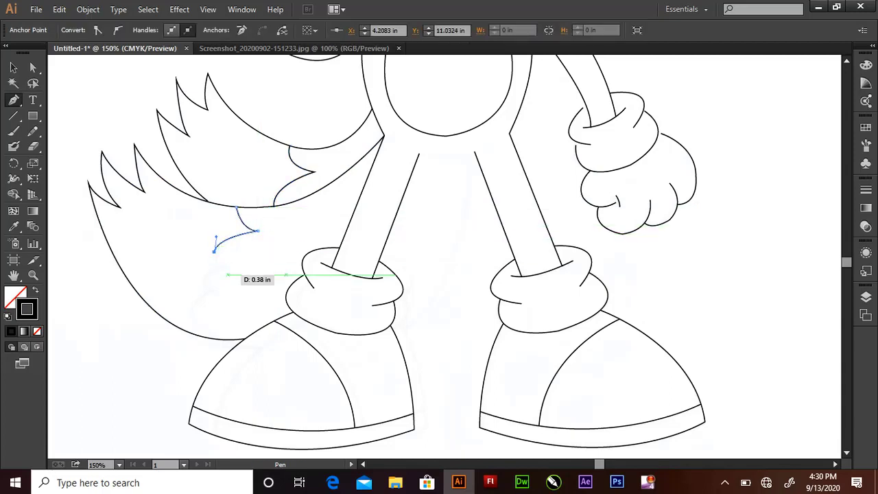
Add a sharp-turning wavy fur edge that runs down to the shoe.
left_click(226, 269)
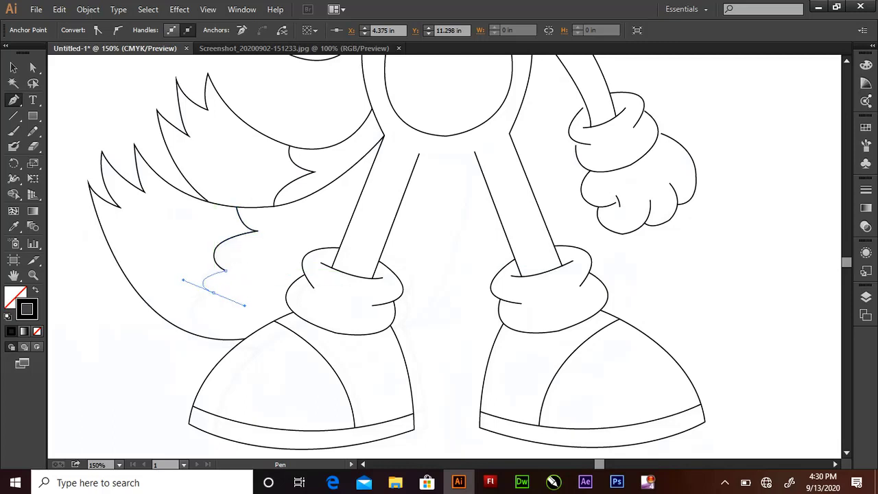
left_click_drag(217, 339, 257, 339)
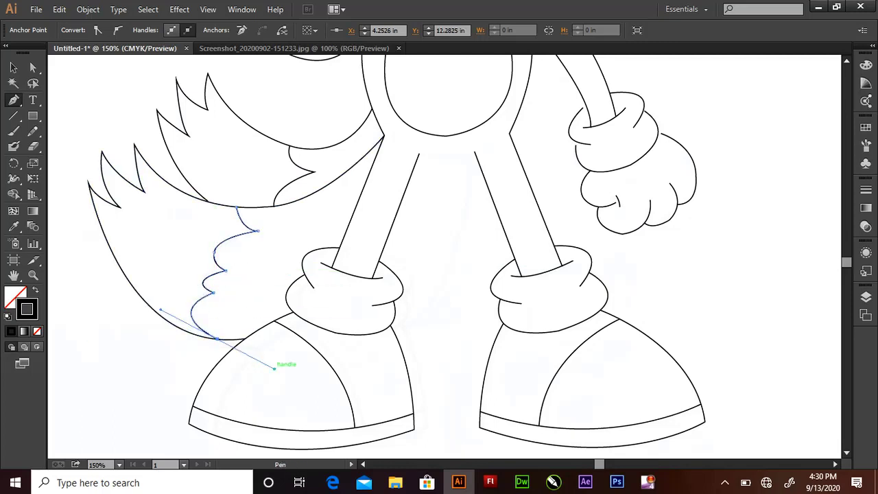
scroll(274, 368, "up", 1)
scroll(273, 368, "up", 3)
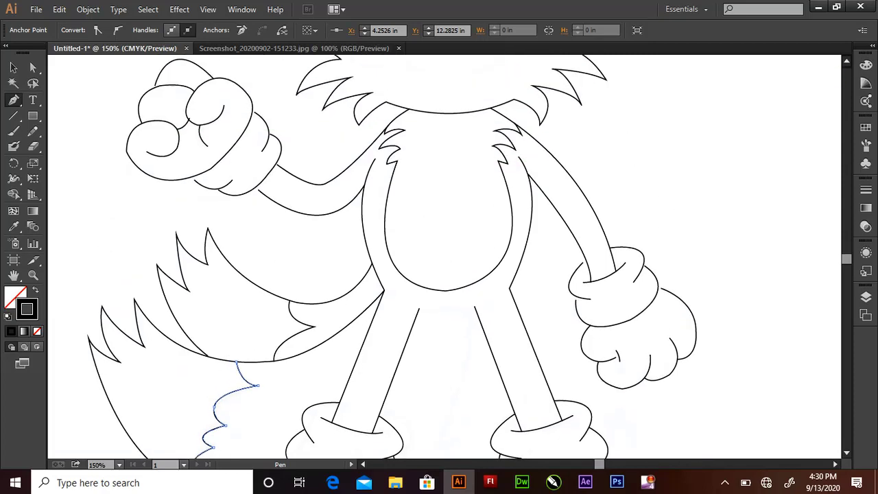
scroll(273, 367, "up", 2)
scroll(472, 238, "up", 1)
scroll(472, 238, "down", 2)
scroll(472, 238, "down", 3)
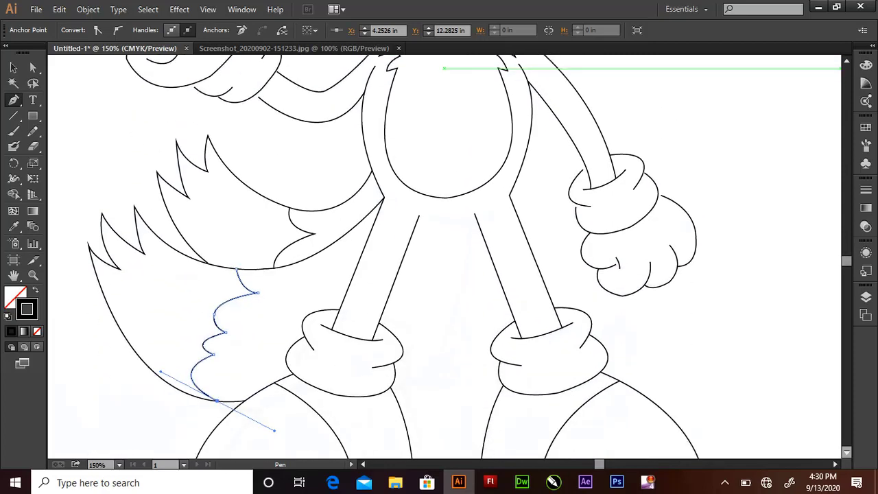
Draw the inner leg lines curving down to the shoe and joining between the legs.
left_click(467, 214, "ctrl")
left_click(467, 215)
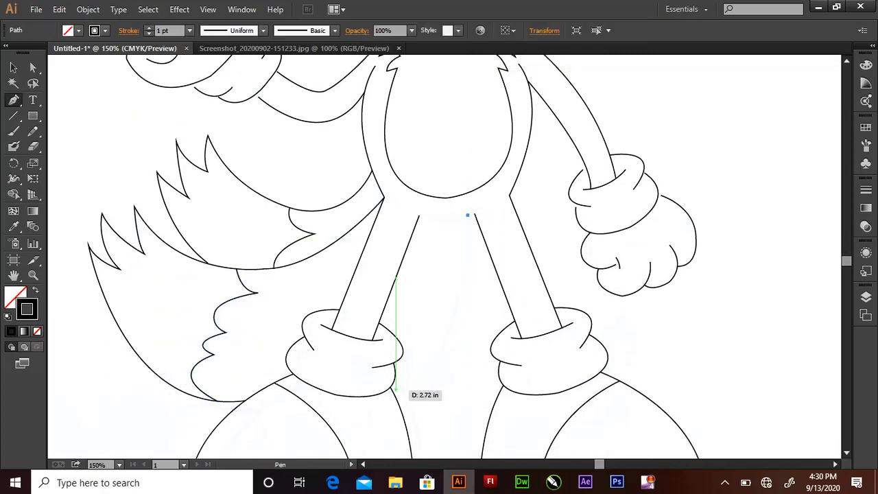
left_click_drag(390, 388, 308, 404)
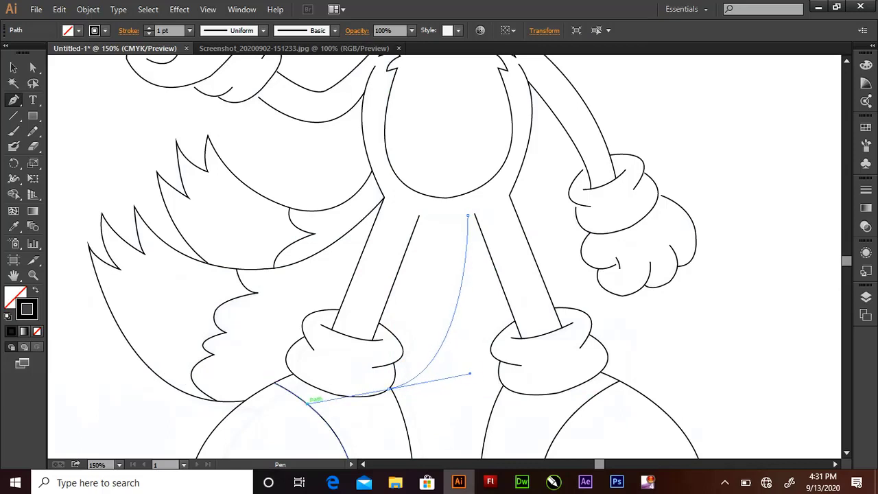
left_click(419, 217)
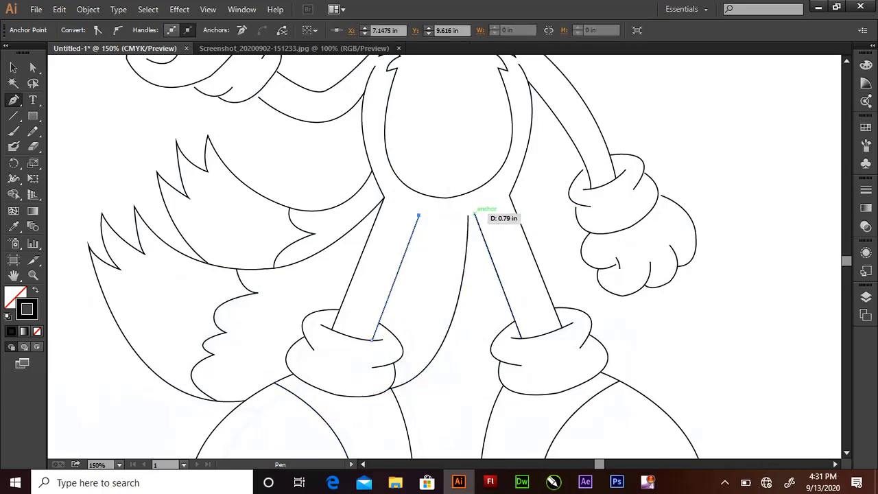
left_click_drag(473, 216, 487, 205)
left_click(562, 261)
scroll(549, 266, "up", 1)
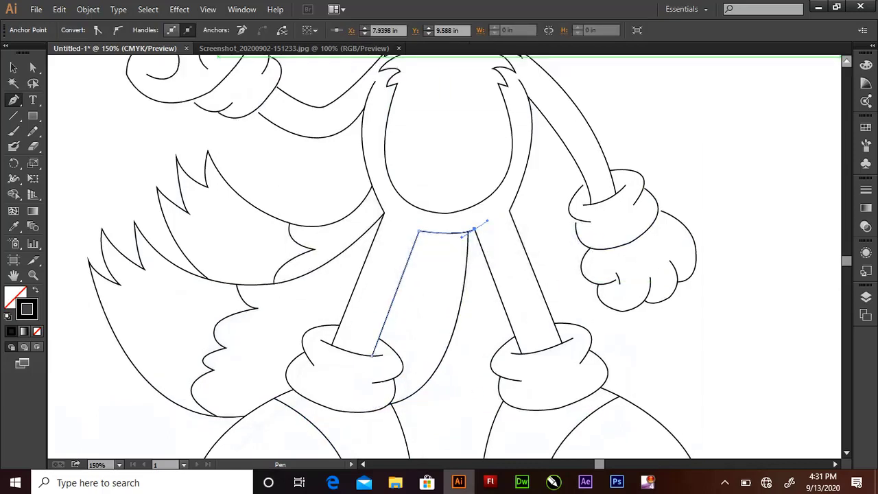
scroll(549, 266, "up", 4)
scroll(548, 266, "up", 3)
scroll(549, 267, "up", 3)
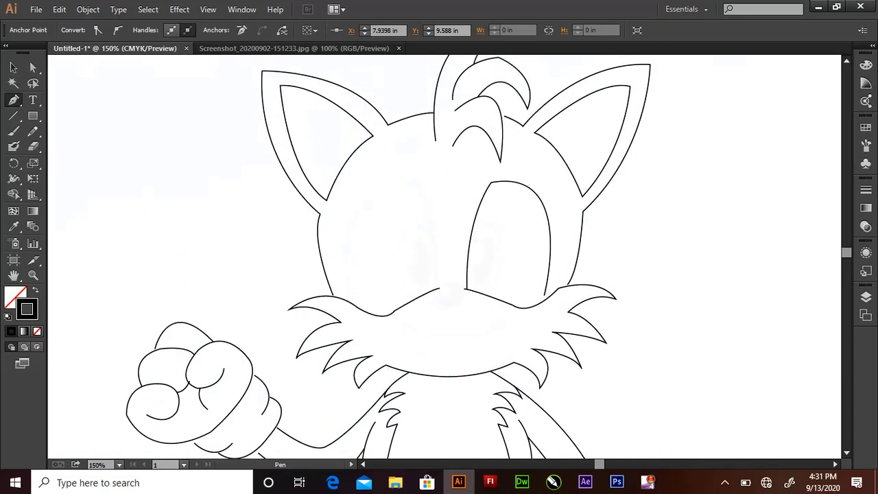
Draw the smile curve with small hooks at its right and left ends.
left_click(408, 327)
left_click_drag(498, 322, 542, 287)
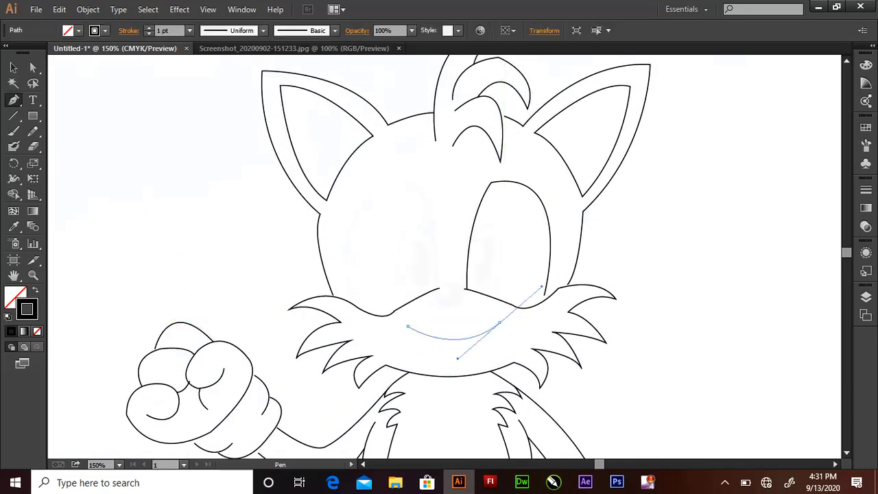
key("ctrl+plus")
key("ctrl+plus")
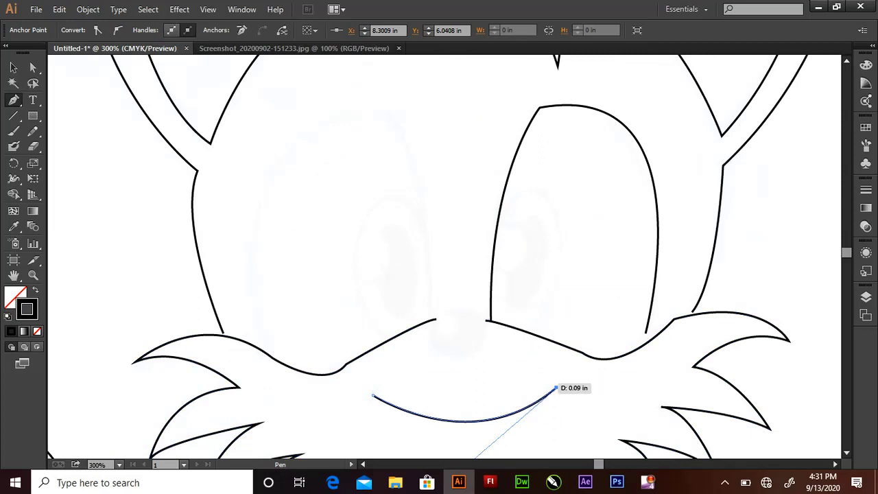
left_click_drag(556, 388, 566, 405)
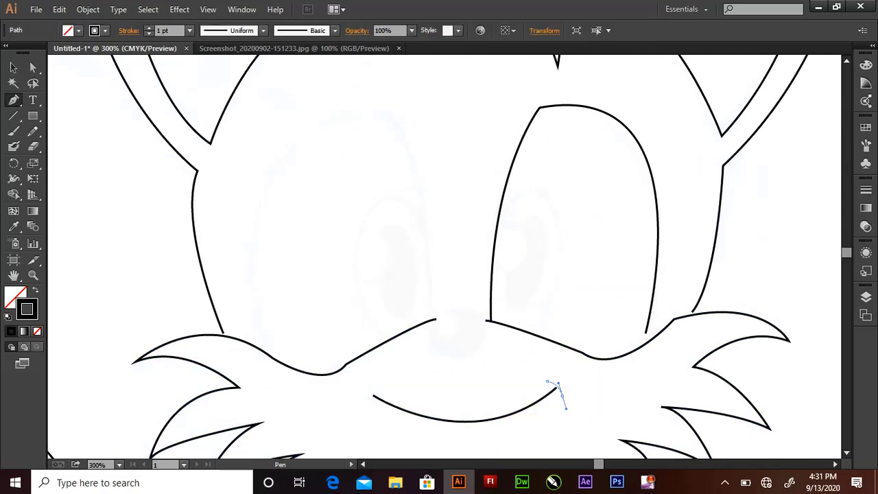
left_click(376, 389)
left_click(433, 320)
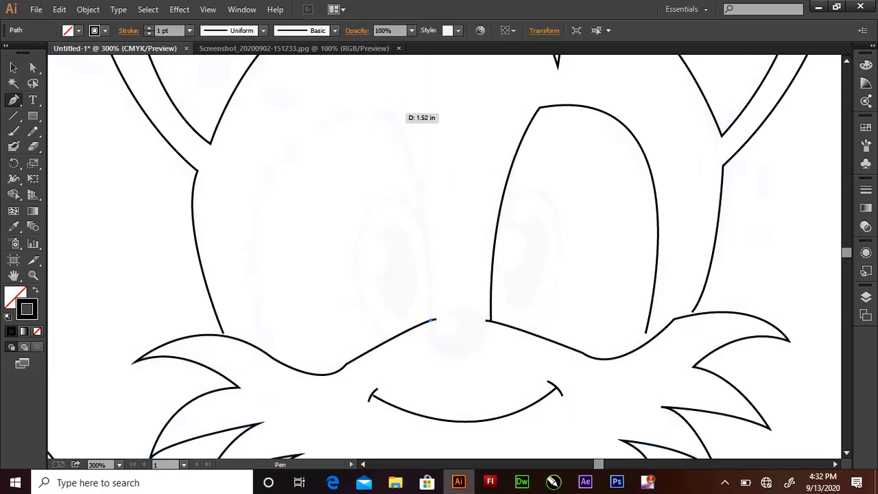
Begin tracing the curved outline around the left eye.
left_click_drag(385, 114, 337, 74)
mouse_move(276, 358)
left_mouse_down()
mouse_move(293, 381)
mouse_move(403, 432)
left_mouse_up()
key("ctrl+minus")
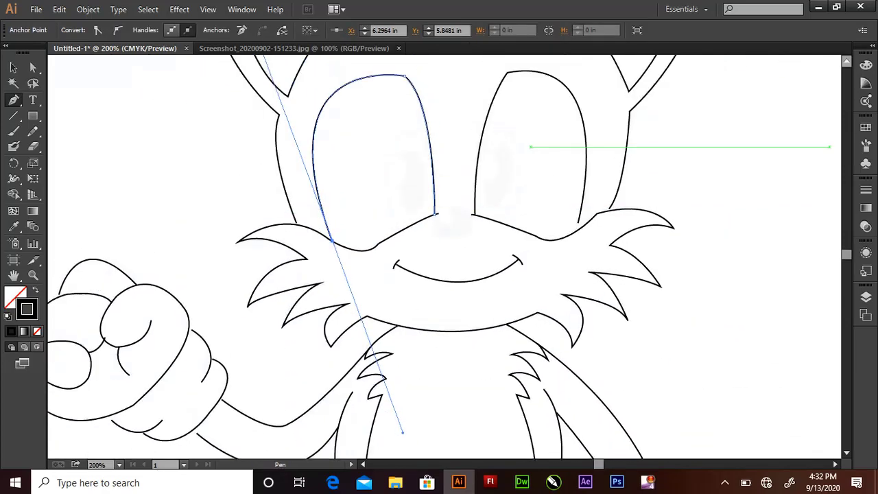
Redraw the left eye outline's last curve and end the path, undoing a stray point.
scroll(403, 432, "up", 2)
key("ctrl+z")
left_click_drag(332, 287, 407, 451)
key("ctrl+plus")
key("ctrl+plus")
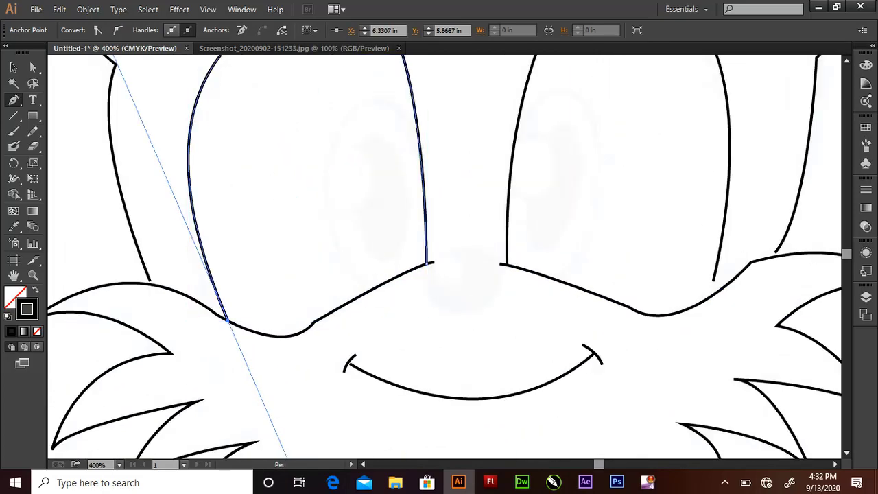
key("Escape")
left_click_drag(356, 108, 382, 69)
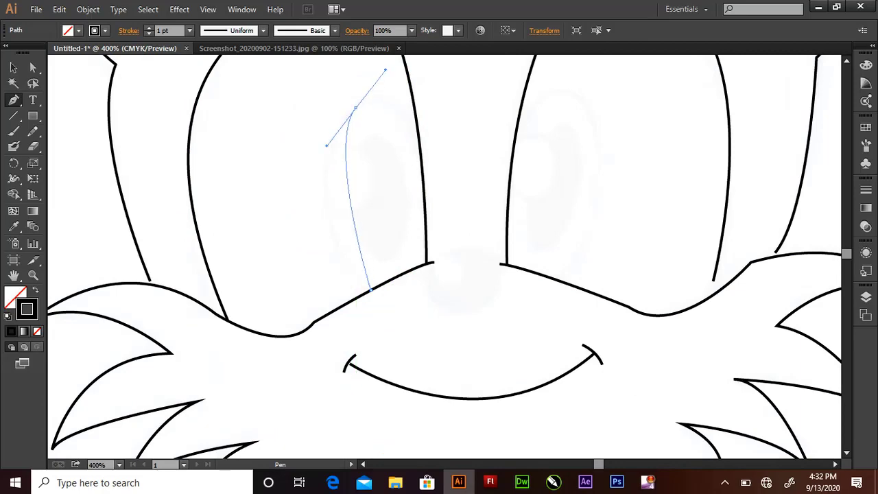
scroll(428, 293, "up", 5)
key("ctrl+minus")
scroll(446, 257, "down", 3)
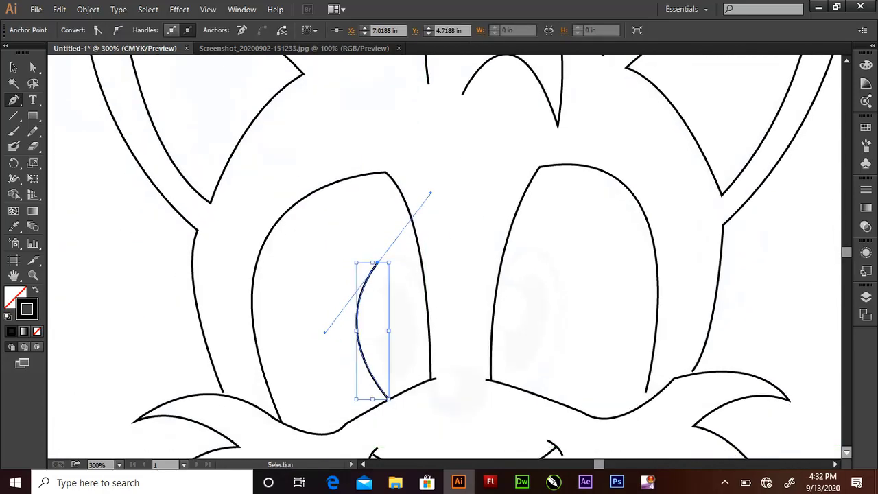
key("ctrl+z")
Trace a closed inner shape in the left eye and try the right eye's, undoing misplaced points.
left_click_drag(371, 266, 414, 187)
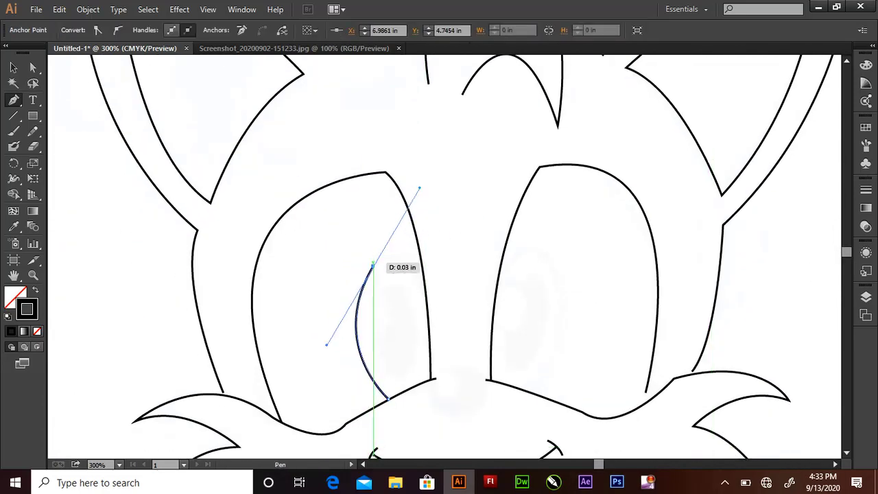
left_click_drag(425, 292, 439, 359)
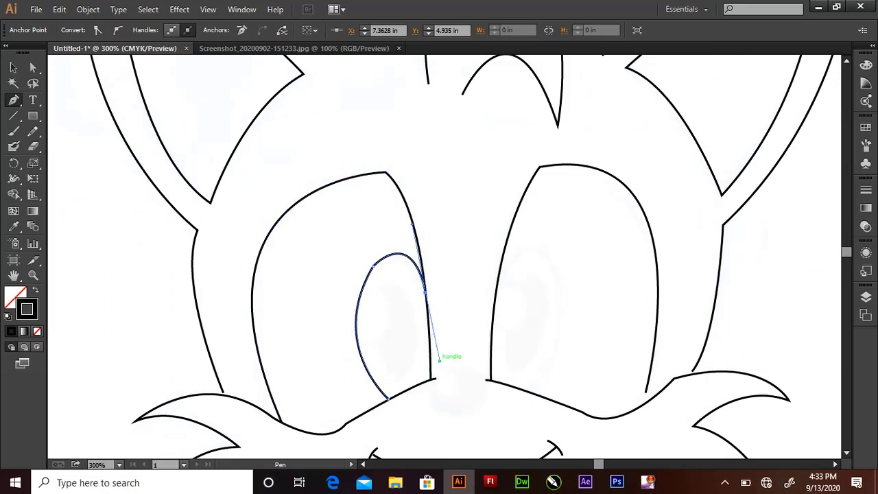
left_click(388, 398)
left_click(532, 392)
left_click_drag(547, 253, 514, 206)
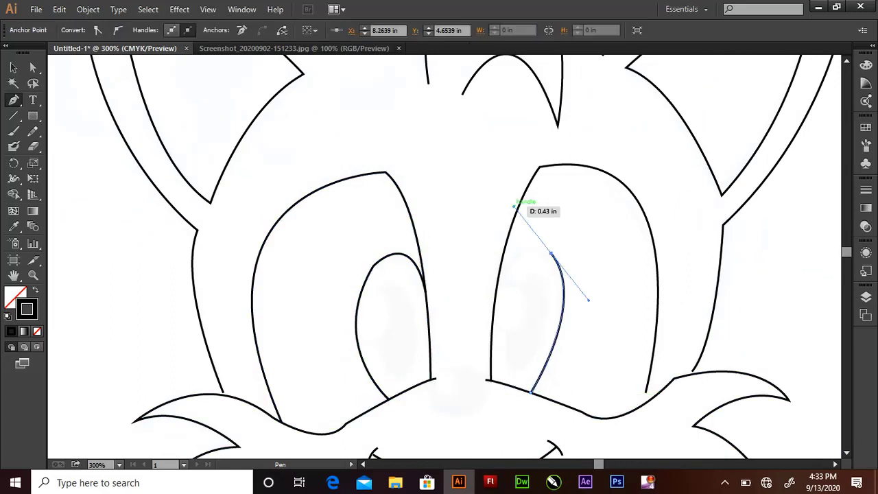
key("ctrl+z")
key("ctrl+z")
left_click(553, 254)
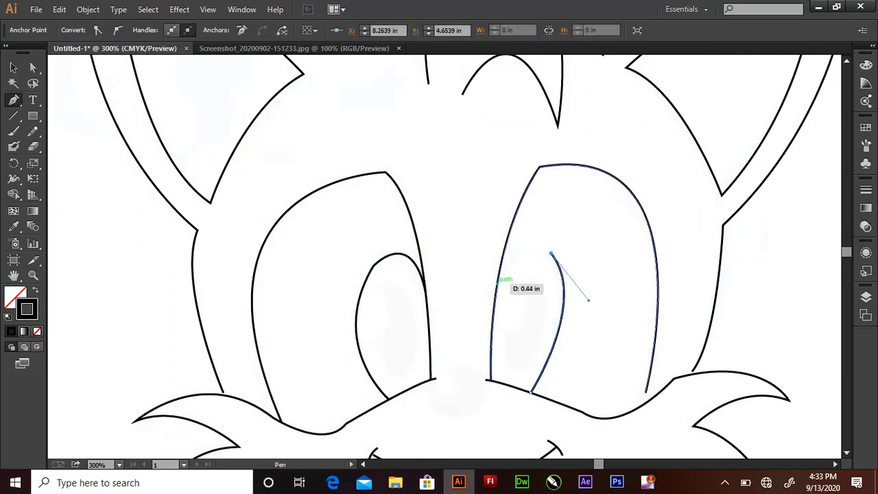
left_click_drag(497, 285, 488, 343)
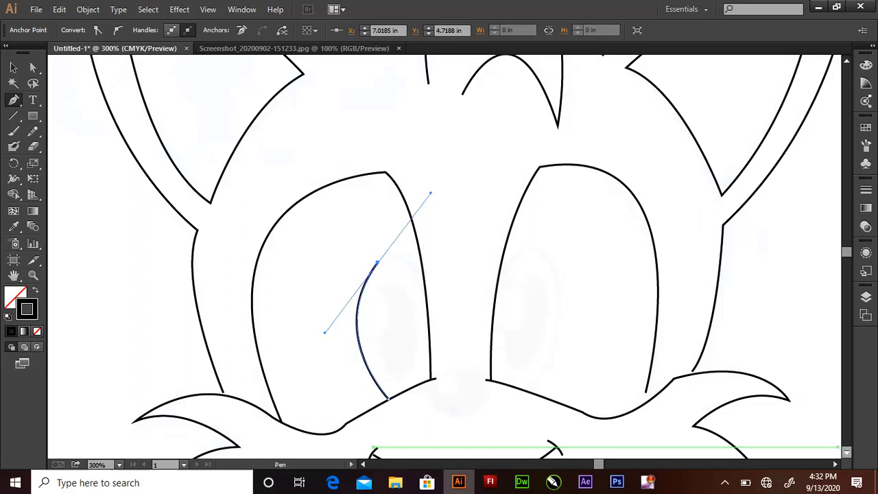
key("ctrl+z")
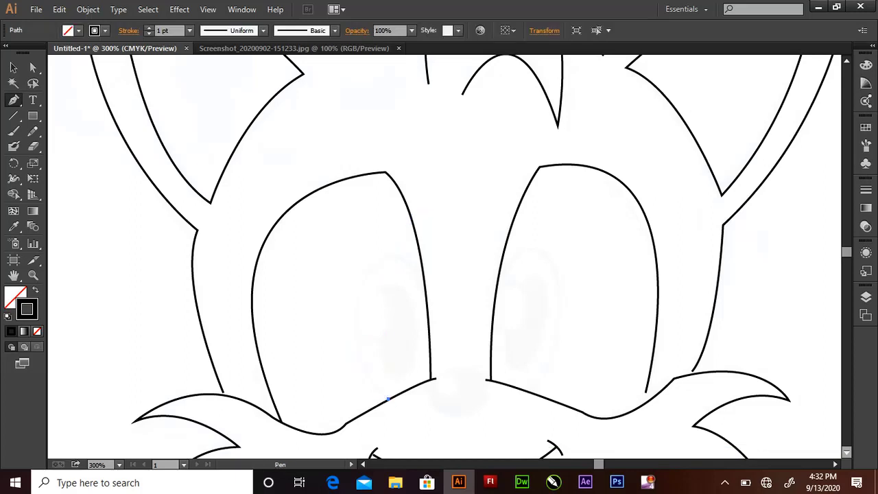
Retrace the left eye's closed inner outline and attempt the right eye's again, undoing it.
left_click(388, 398)
mouse_move(373, 266)
left_mouse_down()
mouse_move(420, 187)
mouse_move(382, 259)
left_mouse_up()
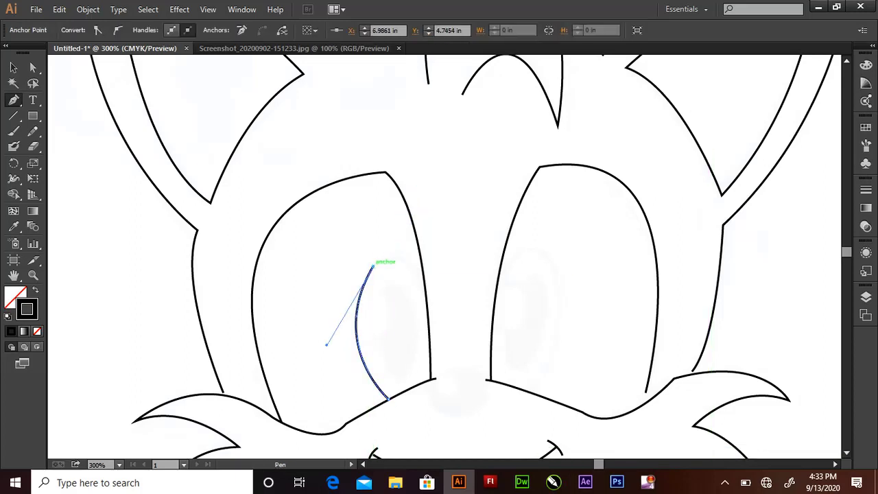
left_click_drag(425, 291, 439, 360)
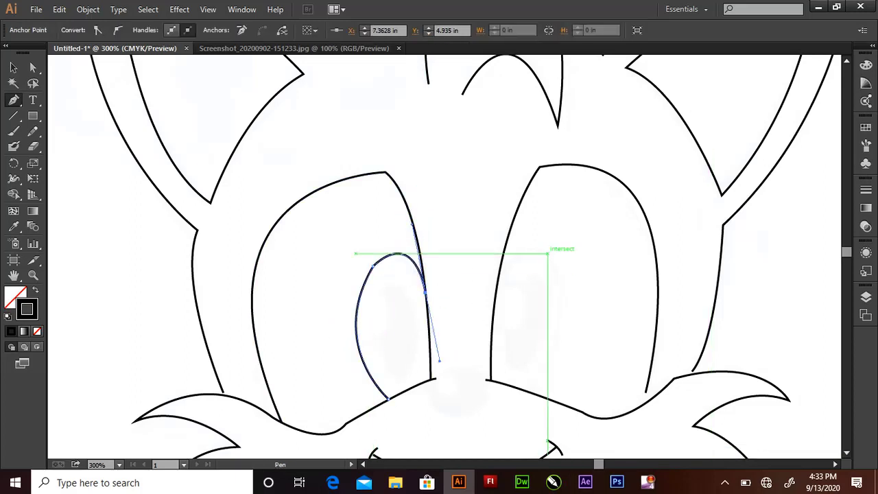
left_click(388, 398)
left_click(530, 393)
left_click_drag(551, 253, 588, 300)
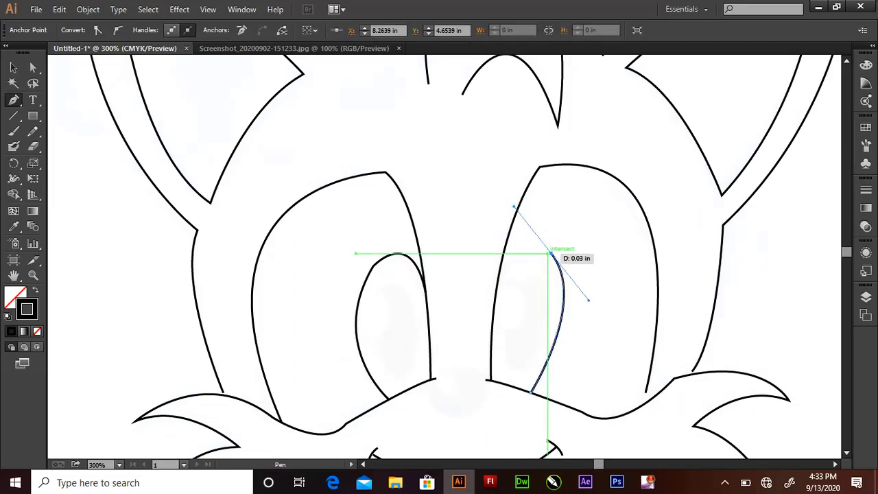
left_click(551, 253)
left_click_drag(497, 279, 497, 310)
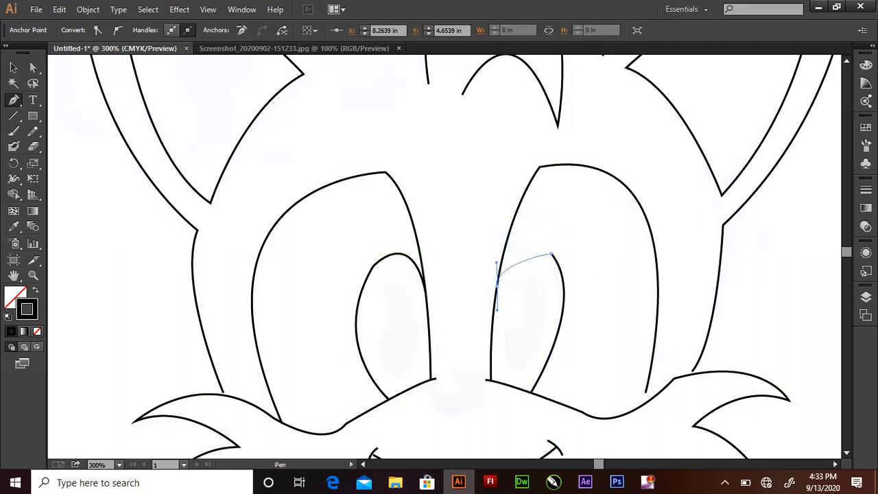
key("ctrl+z")
key("ctrl+z")
key("ctrl+z")
key("ctrl+z")
key("ctrl+z")
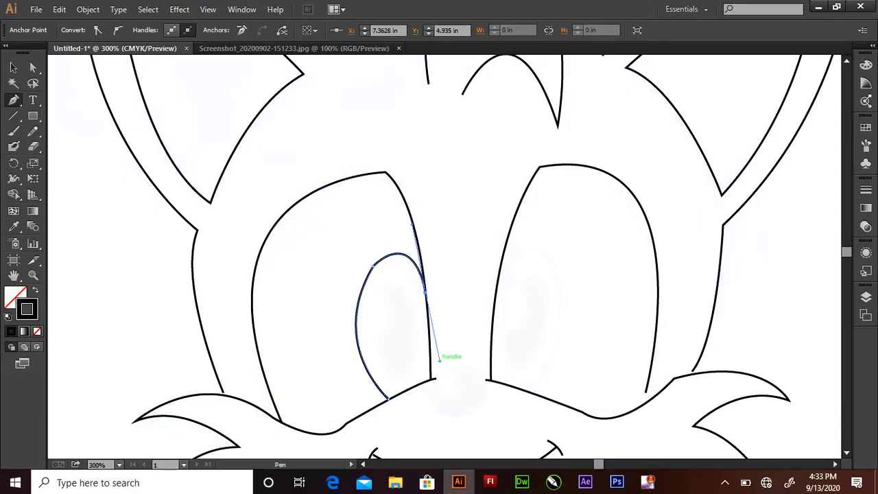
Close the left inner outline, trace the right eye's inner outline, and draw an oval pupil inside.
left_click(387, 398)
left_click(530, 393)
left_click_drag(551, 253, 513, 206)
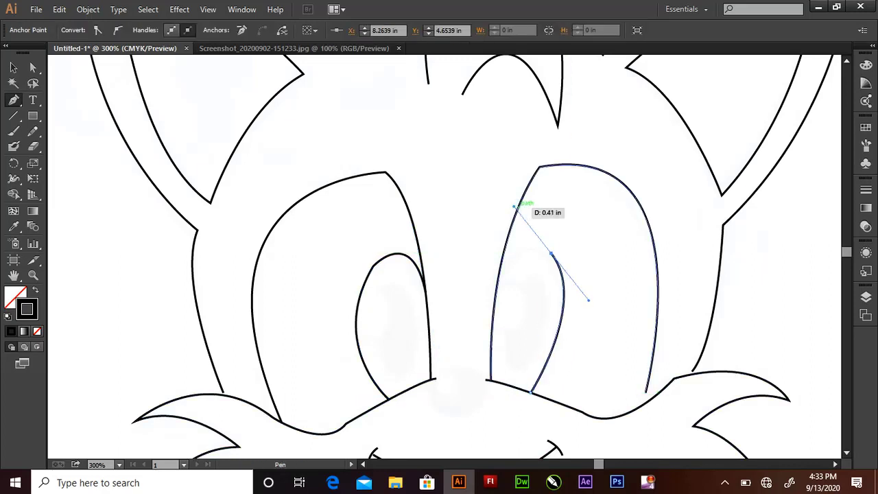
left_click(551, 253)
left_click_drag(497, 278, 478, 341)
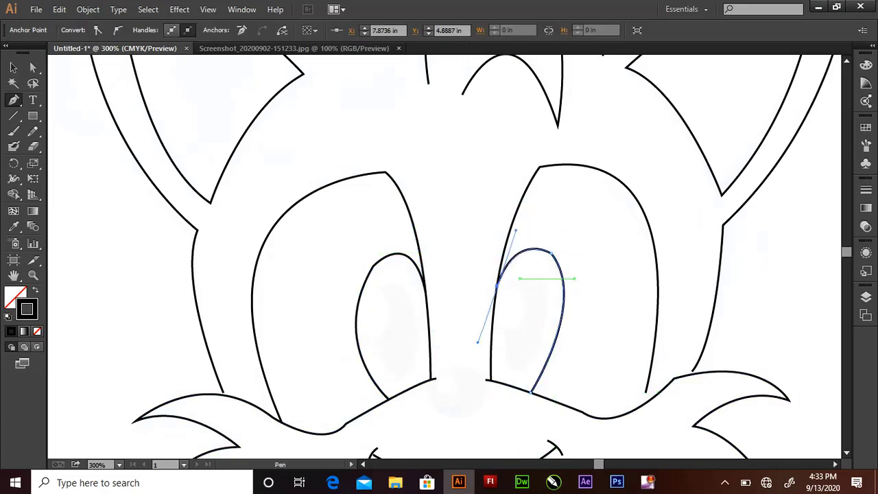
left_click_drag(519, 278, 551, 371)
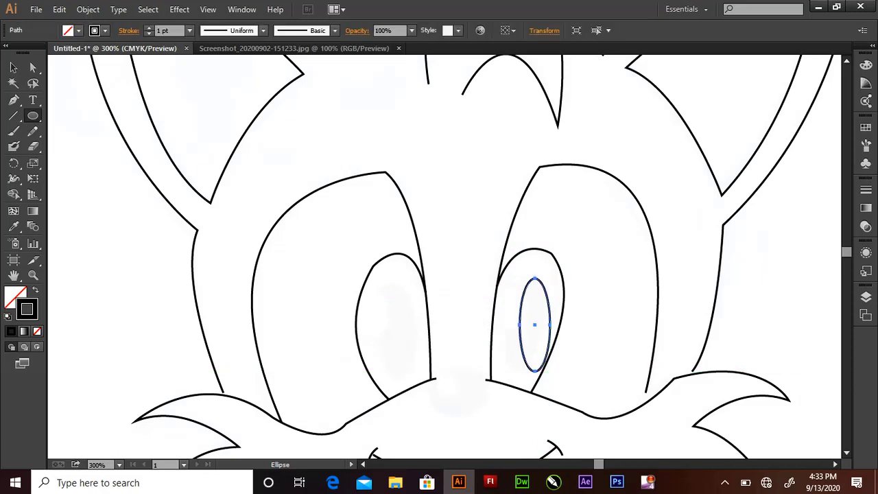
Tilt the right pupil oval slightly and shift it a little left.
key("shift+x")
key("v")
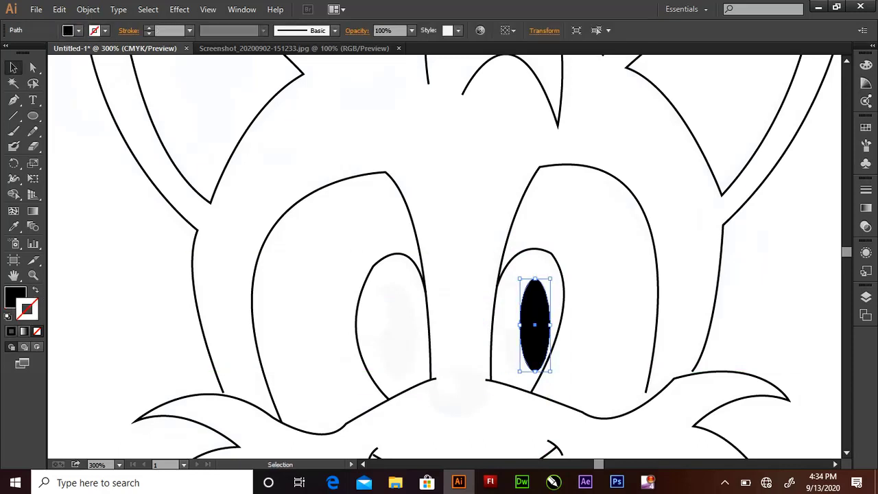
left_click_drag(561, 380, 549, 376)
mouse_move(528, 322)
left_mouse_down()
mouse_move(518, 318)
mouse_move(556, 320)
left_mouse_up()
key("shift+x")
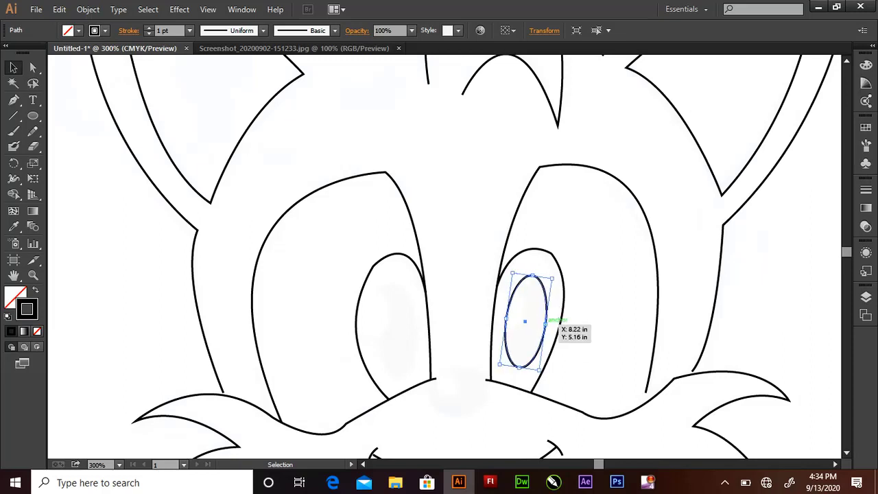
Add a small tilted white highlight oval on the pupil and fill the pupil solid black.
key("l")
left_click_drag(502, 287, 526, 335)
double_click(13, 297)
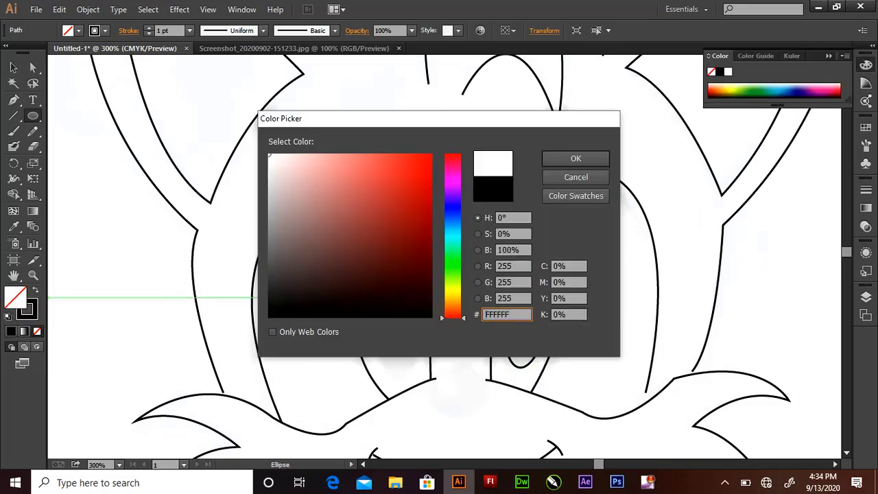
left_click(574, 157)
left_click_drag(503, 337, 496, 332)
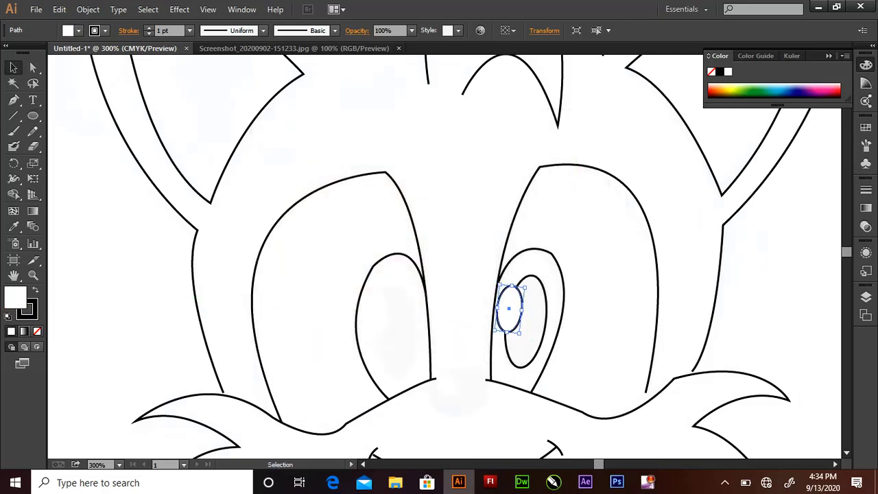
left_click(546, 323)
key("shift+x")
left_click(583, 343)
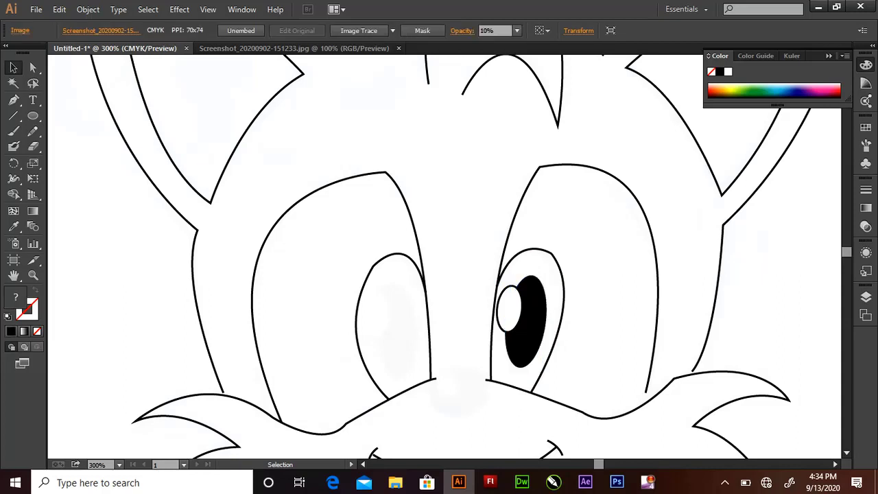
Group the pupil with its highlight and place a nudged copy in the left eye.
left_click(509, 309)
left_click(531, 336, "shift")
right_click(545, 109)
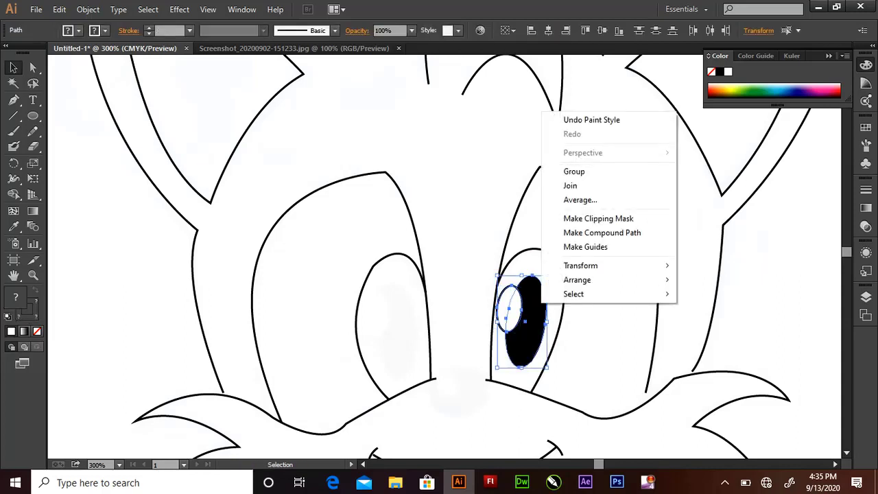
left_click(573, 170)
left_click_drag(524, 329, 394, 334)
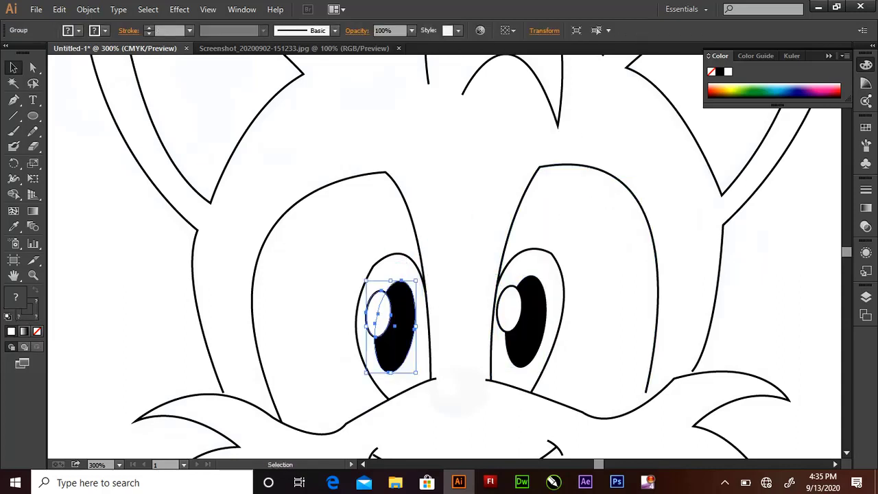
key("Left")
key("Left")
key("Up")
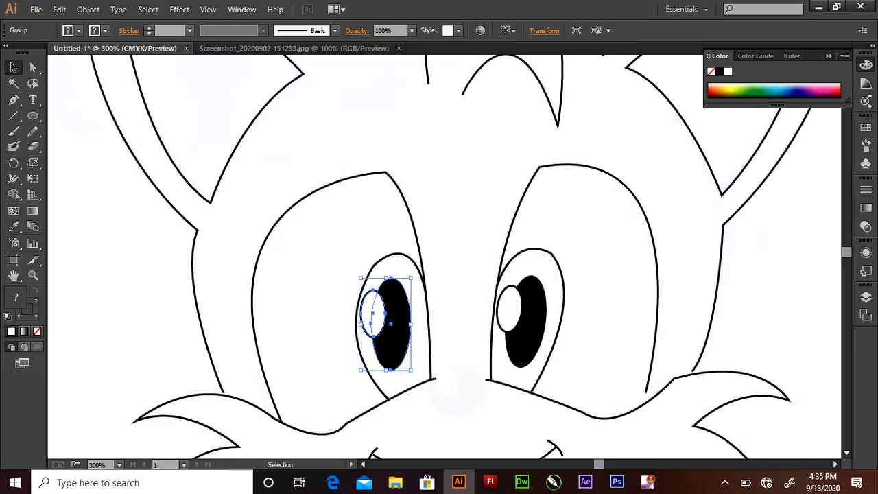
key("ctrl+minus")
key("ctrl+minus")
key("Return")
key("Escape")
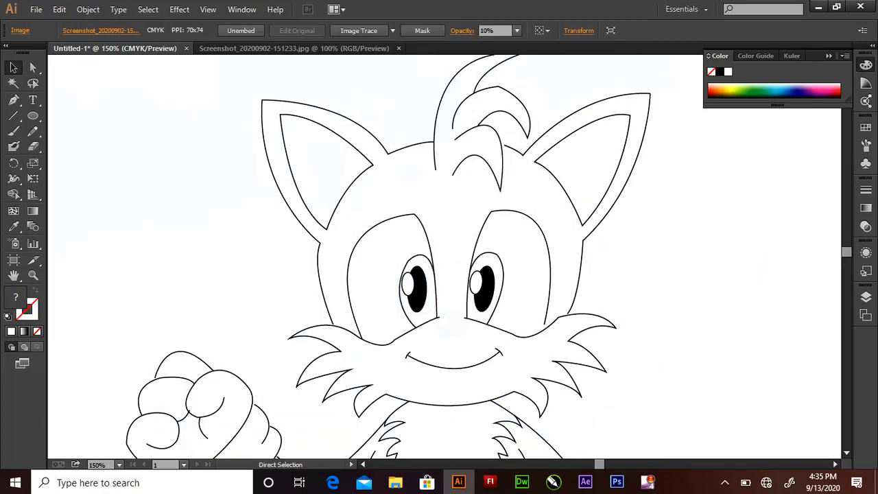
key("ctrl+plus")
key("ctrl+plus")
Draw a round black-filled nose ellipse below the eyes.
left_click_drag(437, 365, 492, 420)
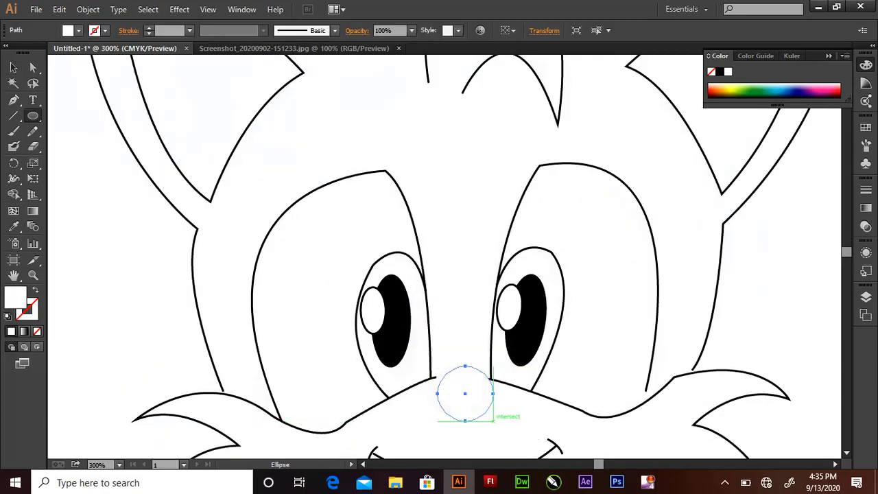
double_click(15, 296)
left_click(431, 317)
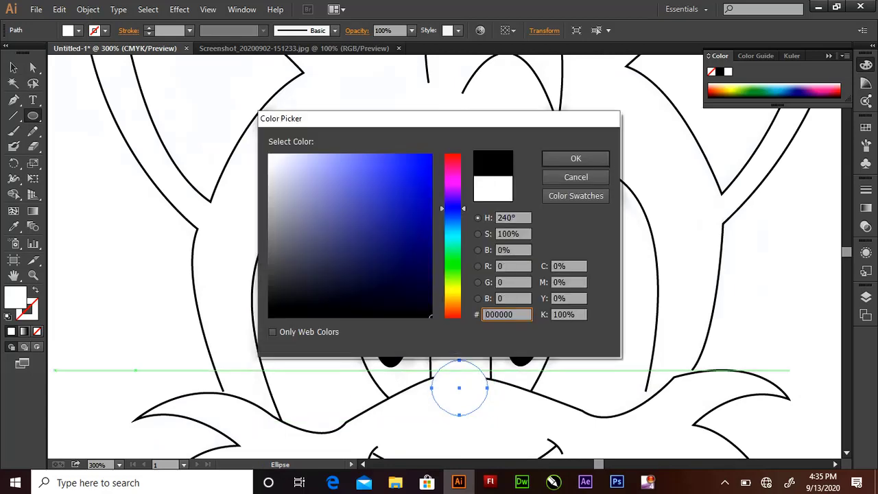
key("Return")
key("shift+x")
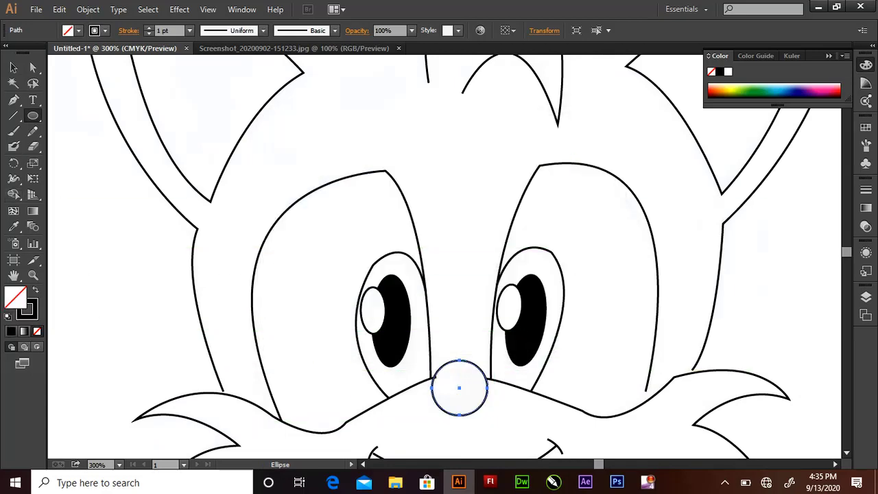
Add a small white highlight circle on the nose and keep the nose filled black.
left_click_drag(445, 377, 461, 395)
double_click(15, 297)
left_click(271, 151)
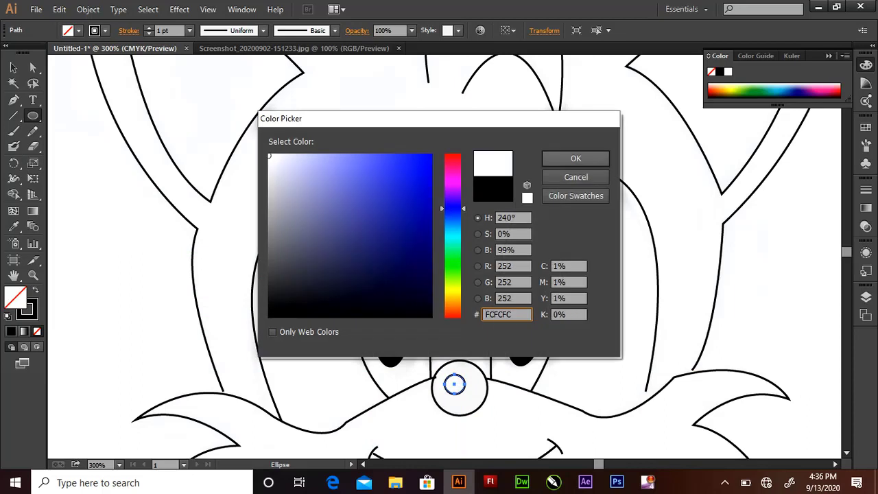
key("Return")
left_click(13, 67)
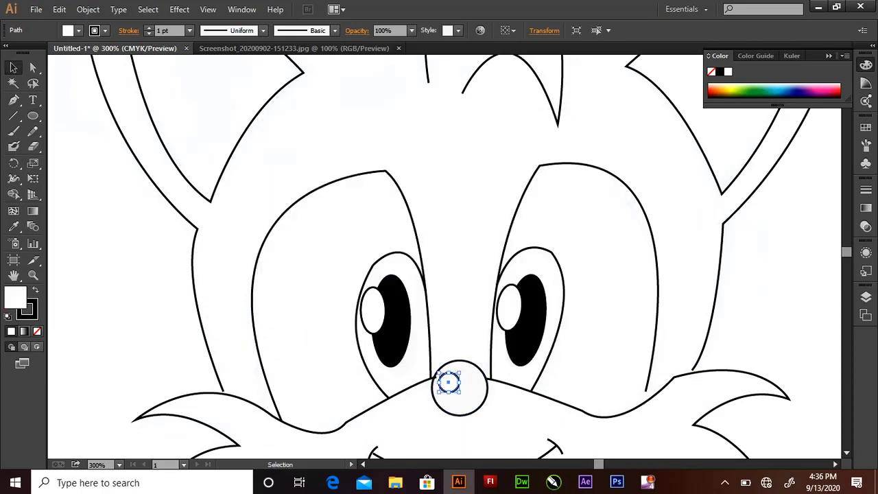
left_click(487, 389)
left_click(35, 291)
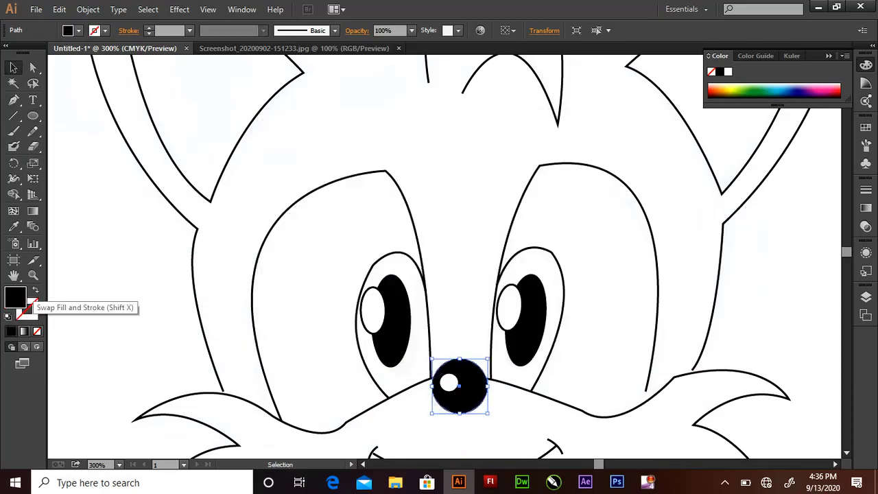
left_click(439, 206)
Smooth the right cheek-fur curve and the top curve of the left inner eye.
left_click(33, 67)
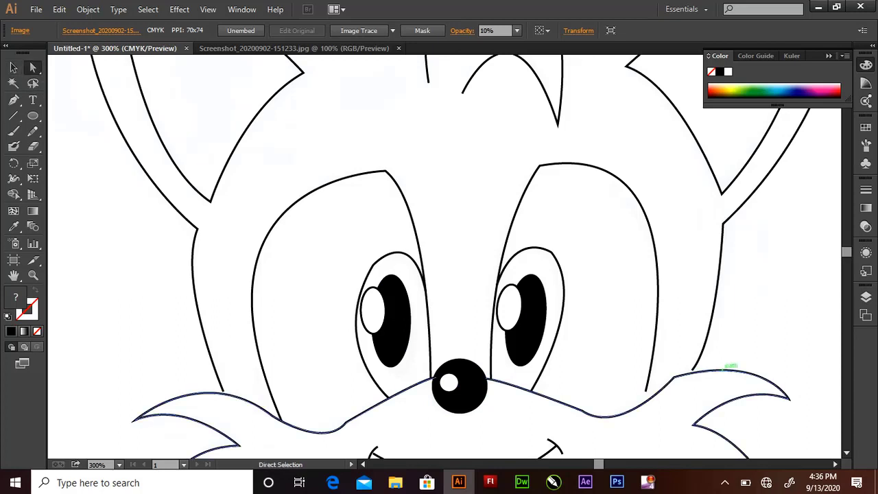
left_click(728, 368)
left_click_drag(751, 349, 746, 342)
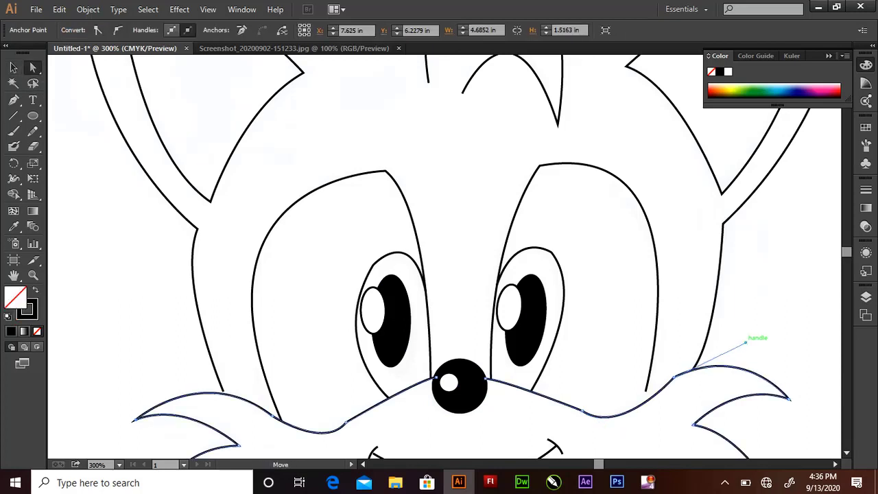
left_click(686, 308)
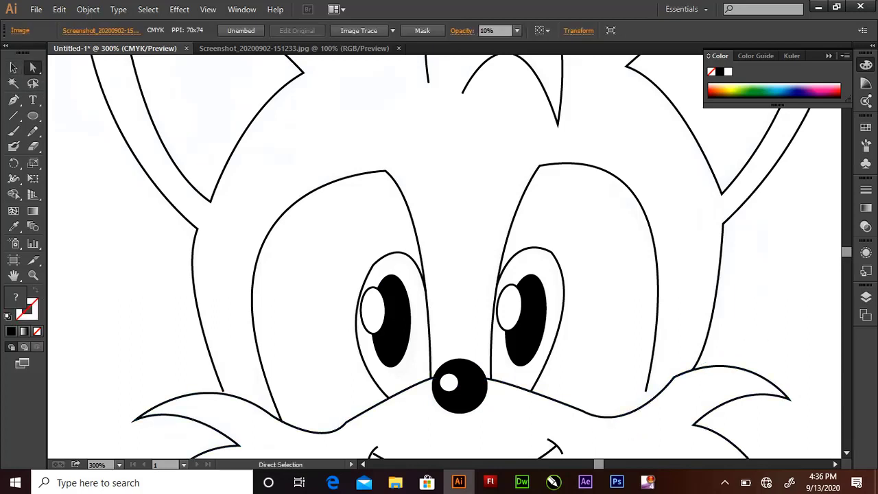
left_click(540, 165)
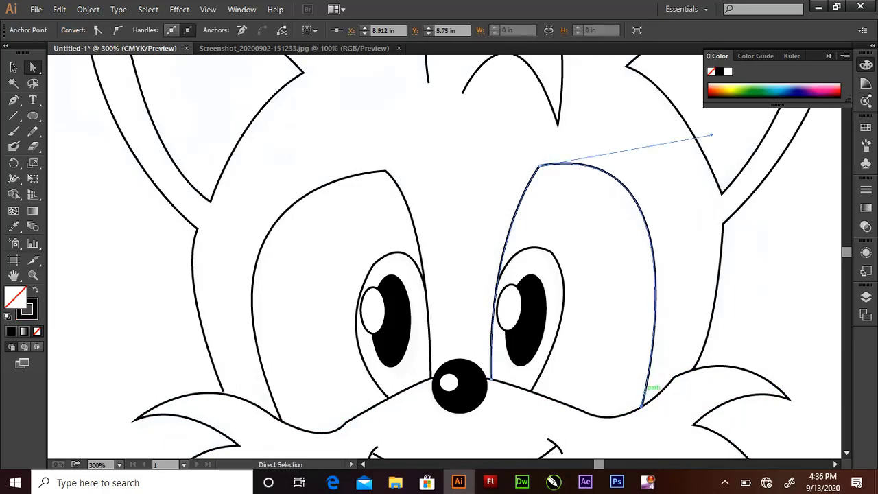
left_click(343, 424)
left_click(329, 446)
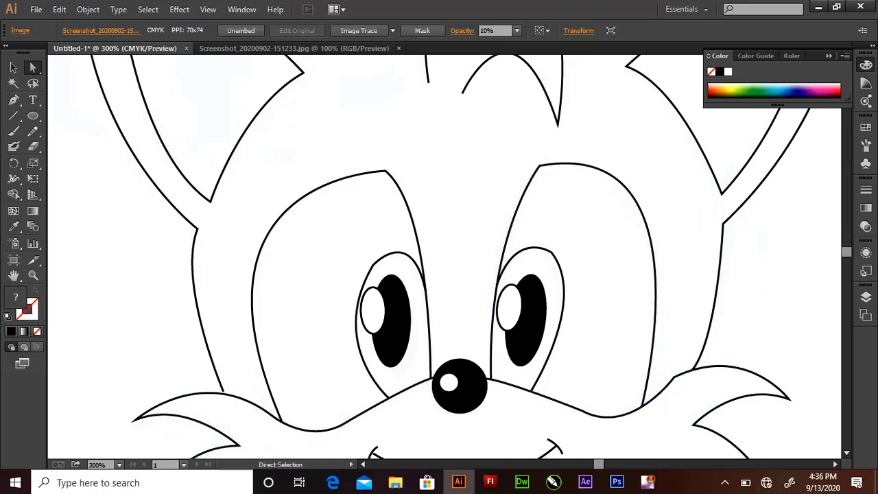
left_click_drag(327, 343, 331, 319)
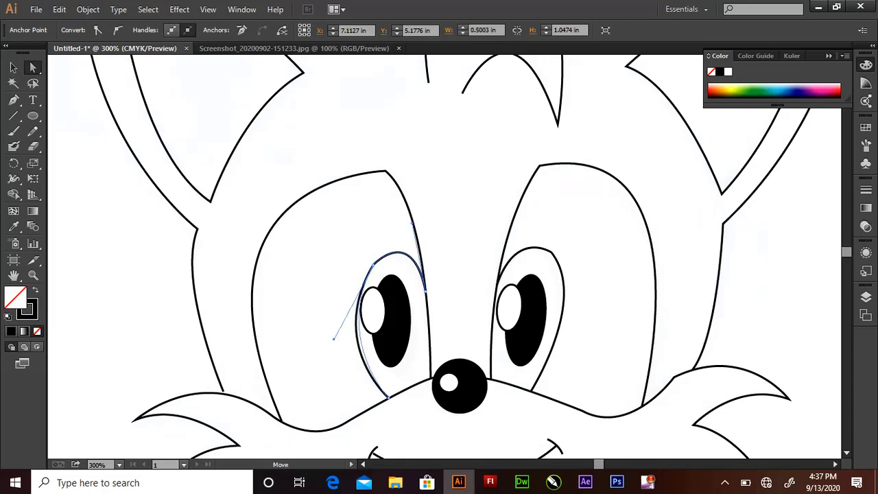
left_click(322, 329)
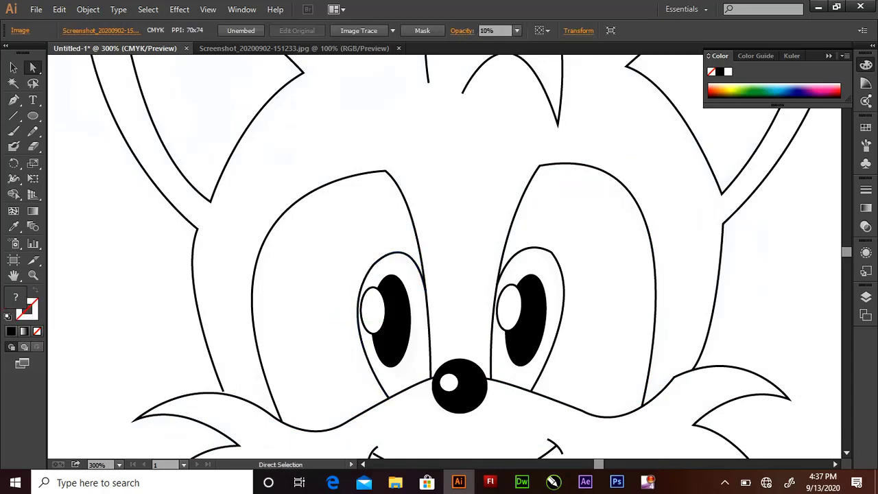
Drag the right eye outline's handle so the curve bulges further right.
left_click(562, 261)
left_click_drag(588, 293, 595, 288)
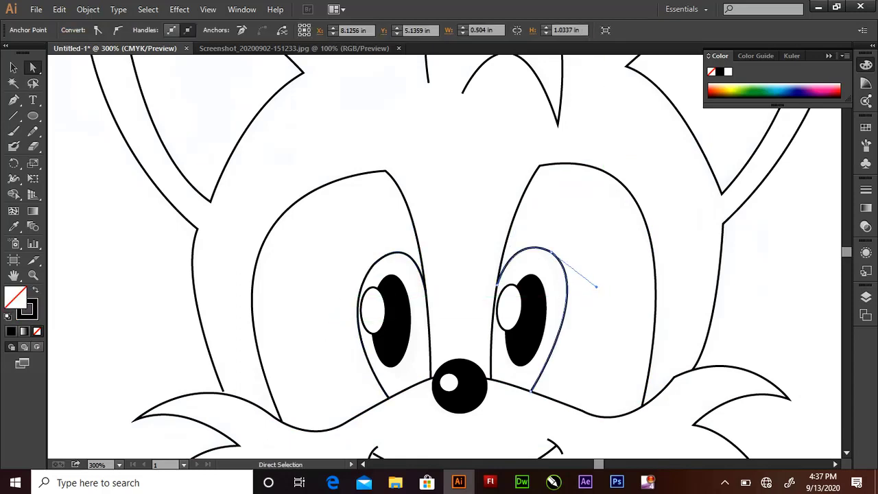
left_click(604, 309)
Scroll down to the chest and nudge the inner chest-fur curve slightly left.
scroll(439, 257, "down", 2)
scroll(439, 257, "down", 2)
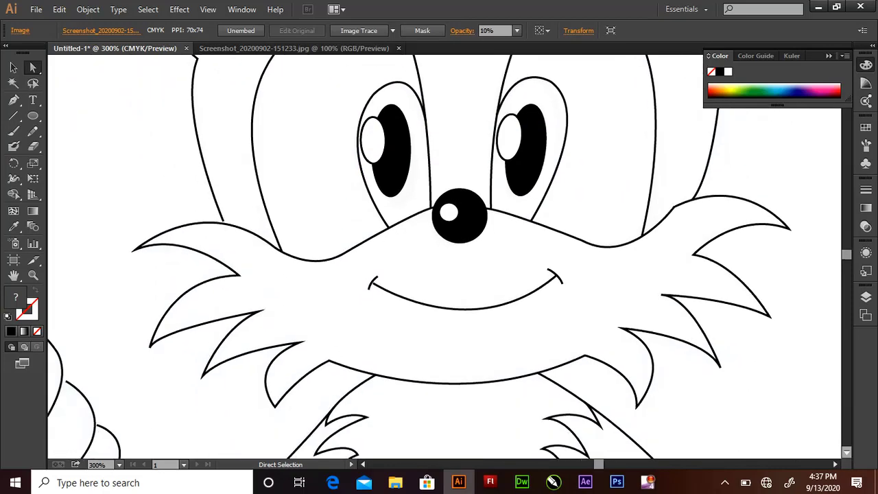
scroll(439, 257, "down", 2)
scroll(439, 257, "down", 2)
scroll(439, 258, "down", 2)
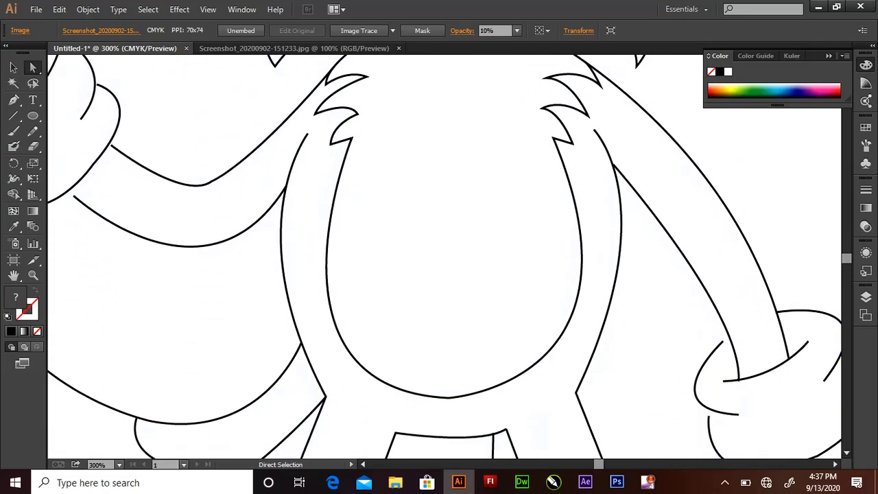
left_click(581, 261)
left_click_drag(655, 382, 645, 391)
left_click(645, 391)
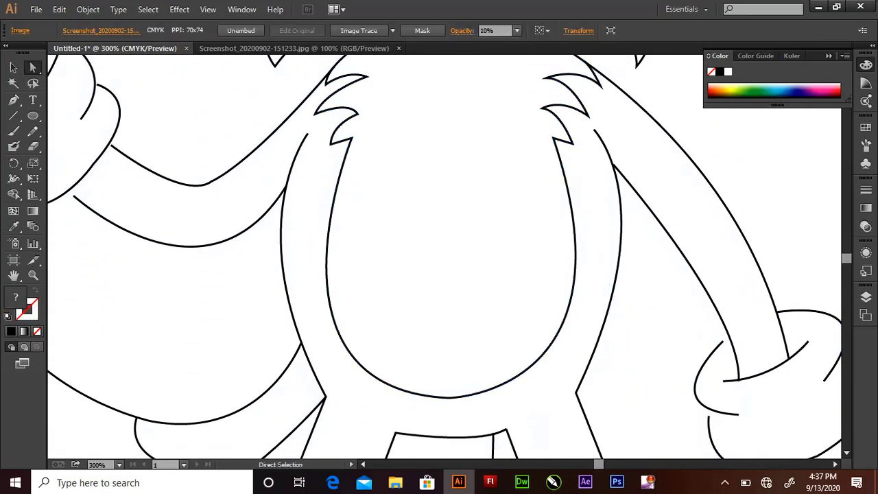
Check the curves under the arm, lower fur and fist, then zoom out.
left_click(73, 195)
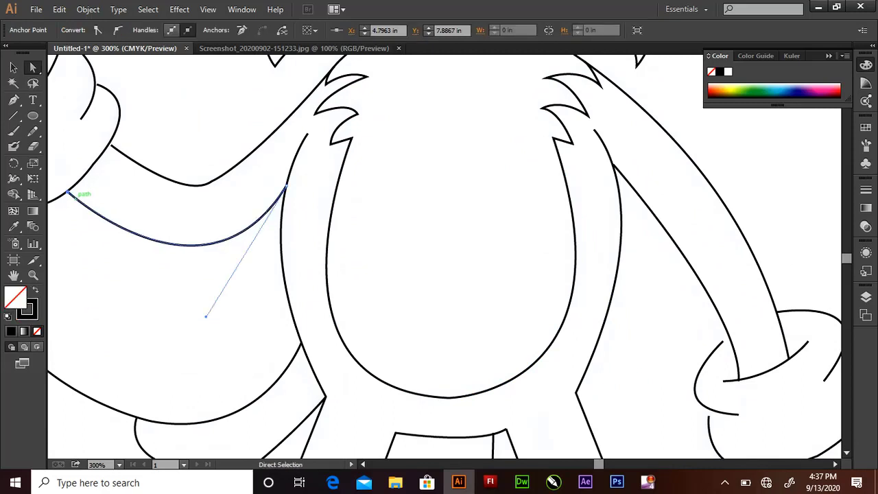
left_click_drag(274, 275, 459, 274)
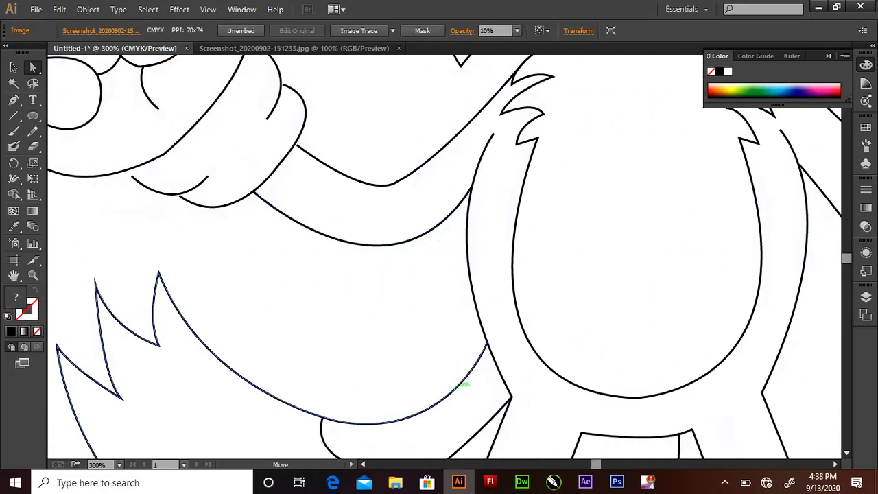
left_click(426, 403)
left_click(412, 440)
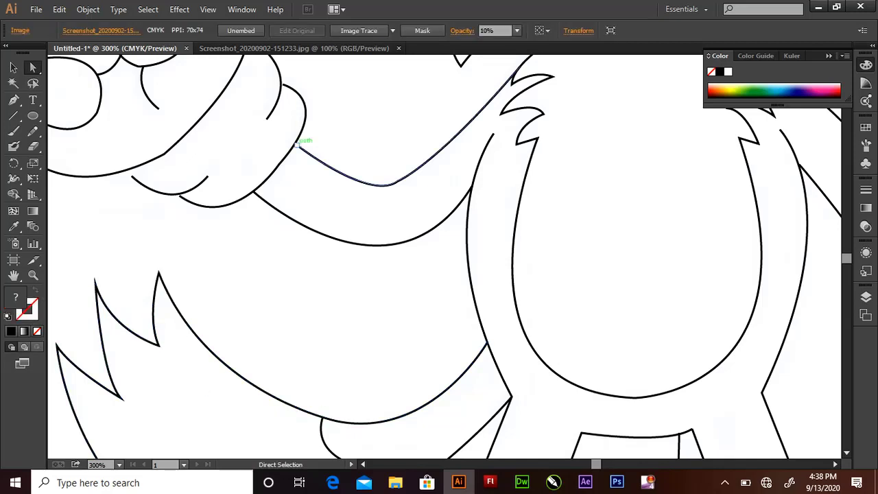
left_click(298, 143)
left_click(132, 173)
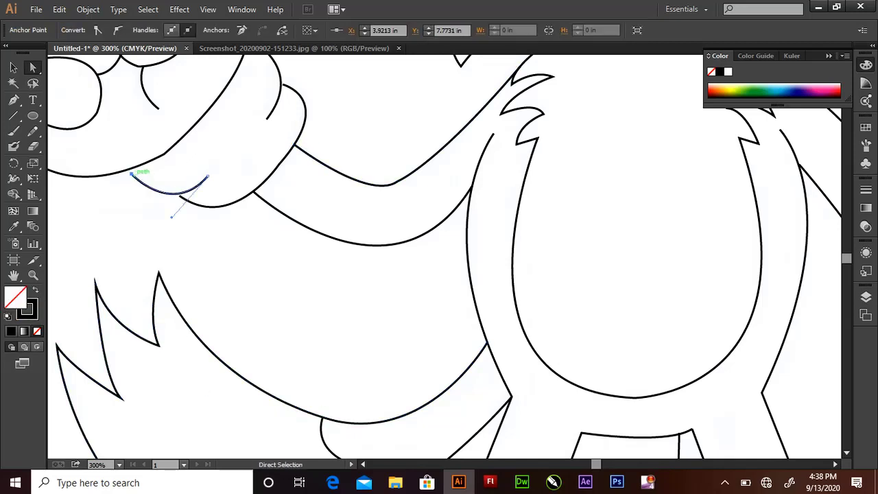
key("ctrl+minus")
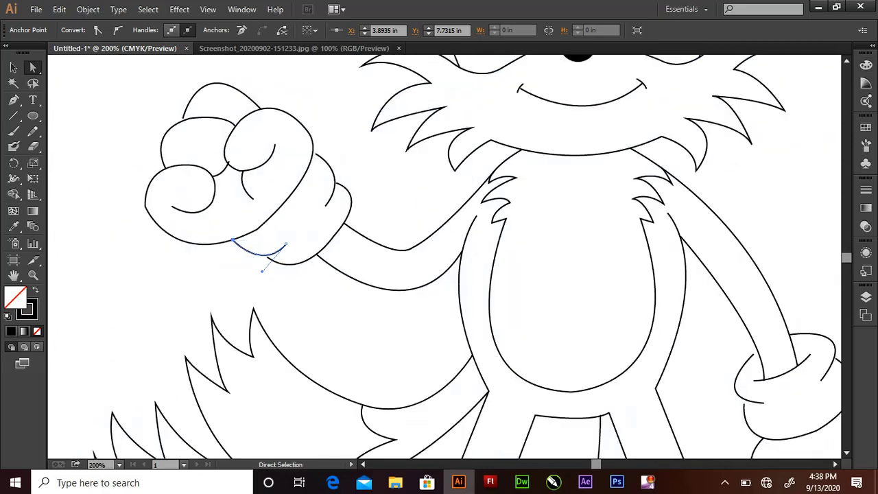
Adjust the handles of the fist's outer outline to smooth its curve.
left_click(268, 255)
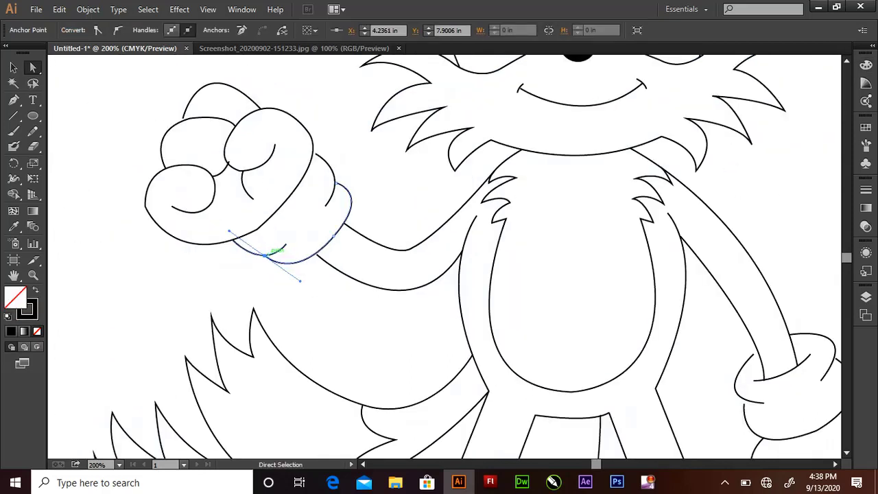
left_click(315, 152)
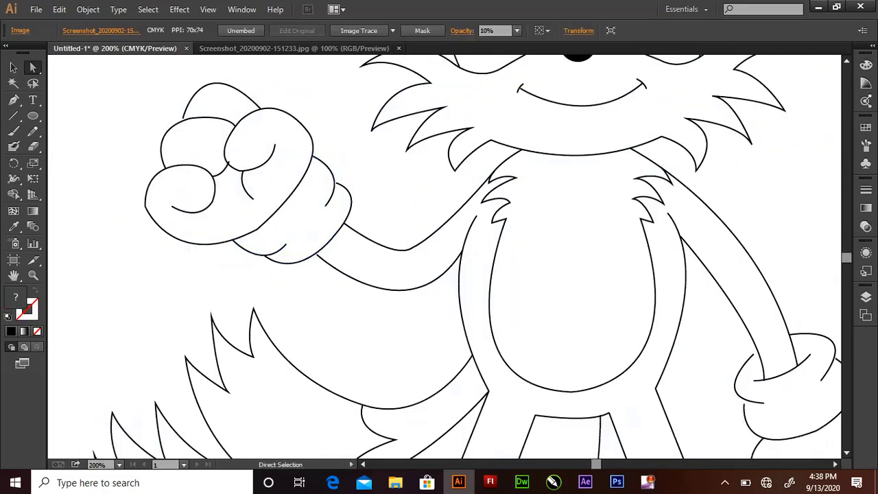
left_click(335, 179)
left_click(330, 168)
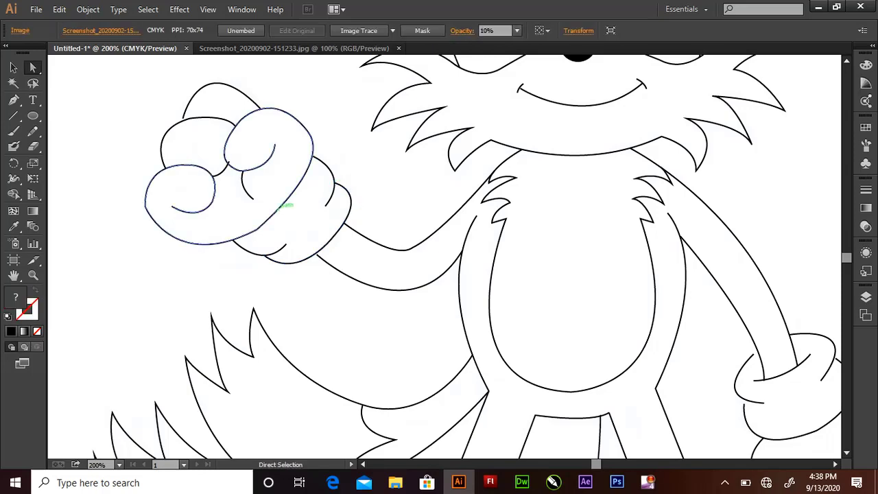
left_click_drag(334, 174, 323, 175)
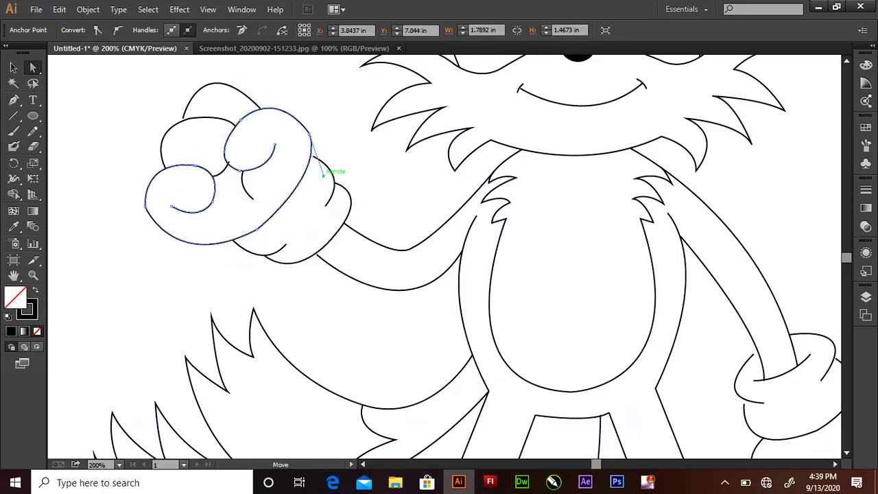
left_click_drag(251, 230, 252, 232)
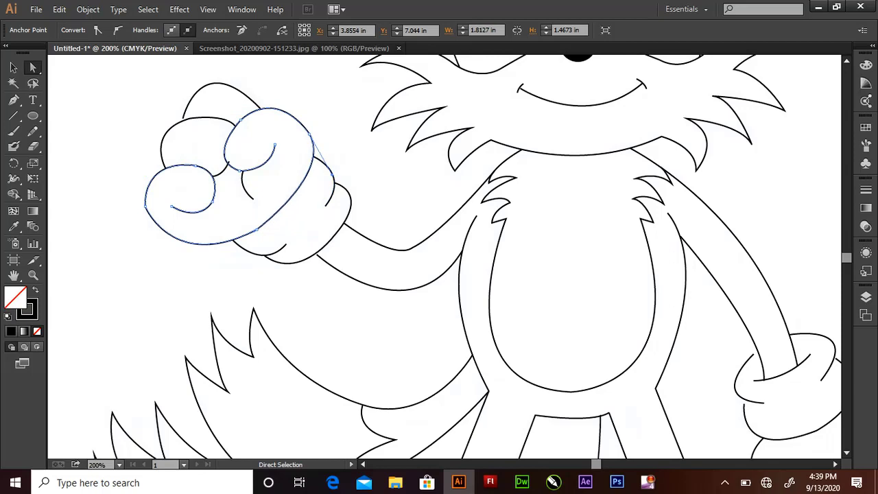
left_click(229, 237)
Smooth the fist's lower curve by dragging its direction handle.
left_click(177, 268)
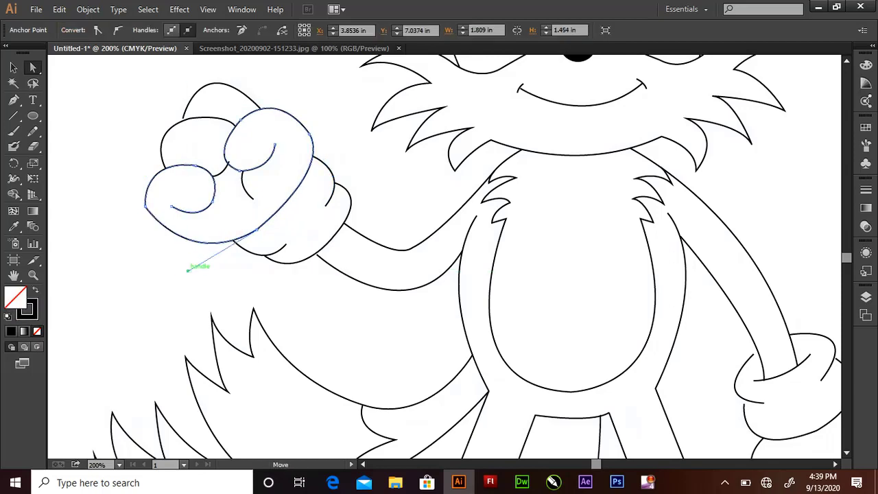
left_click(147, 204)
left_click(147, 184)
left_click(144, 150)
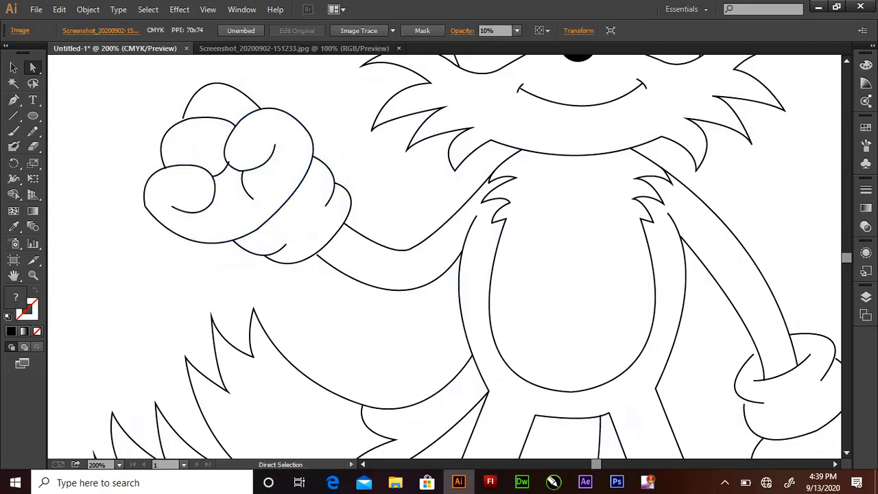
left_click(213, 242)
left_click_drag(189, 269, 176, 277)
left_click(199, 137)
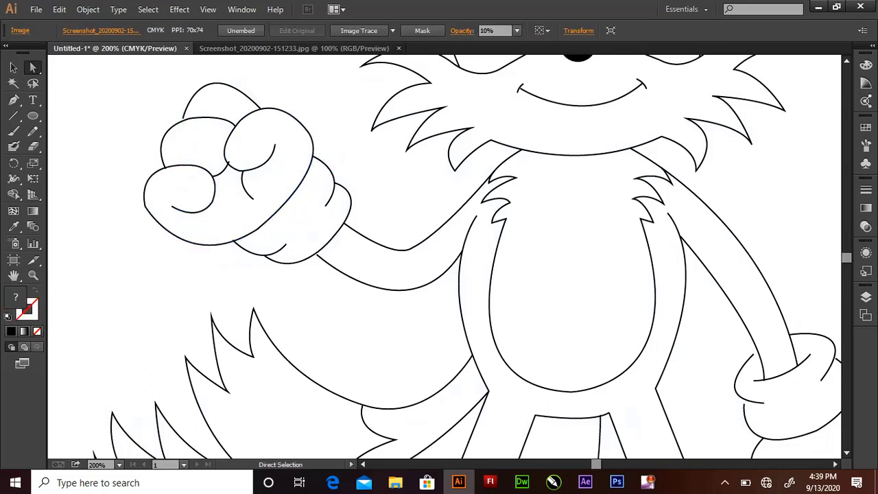
Pull the upper finger curve left and shift the top arc's anchor slightly right.
left_click(206, 118)
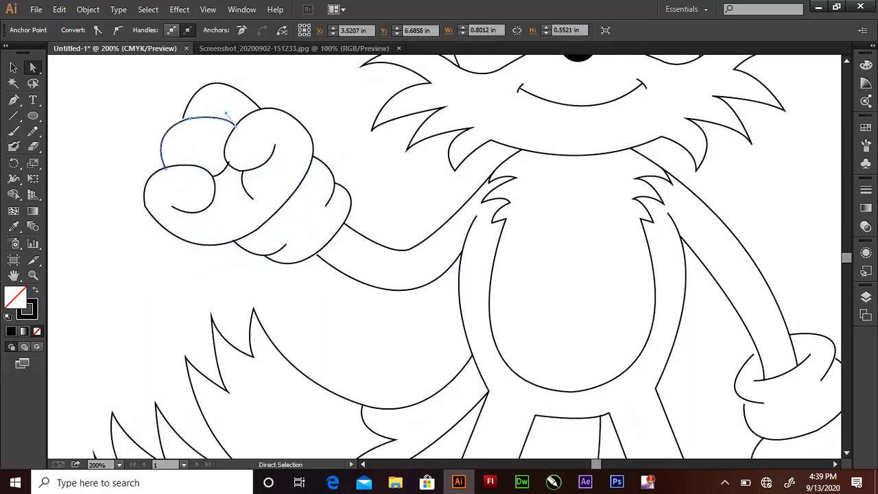
left_click_drag(235, 123, 146, 131)
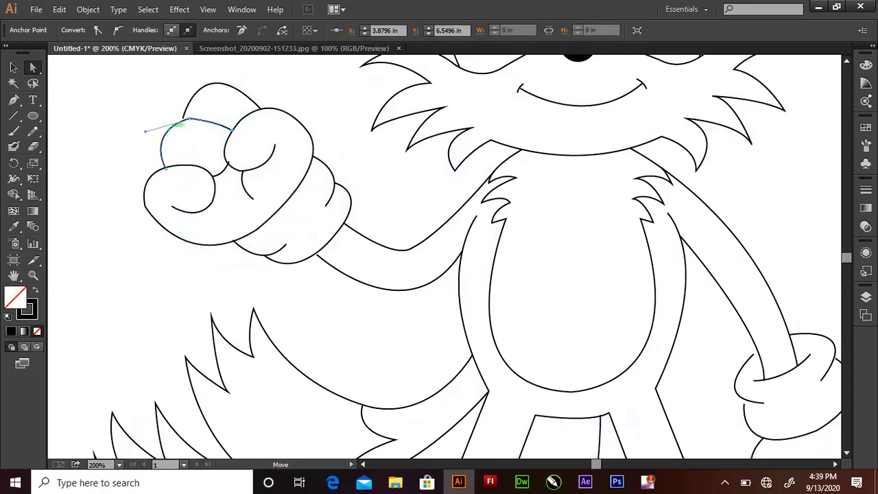
left_click(194, 89)
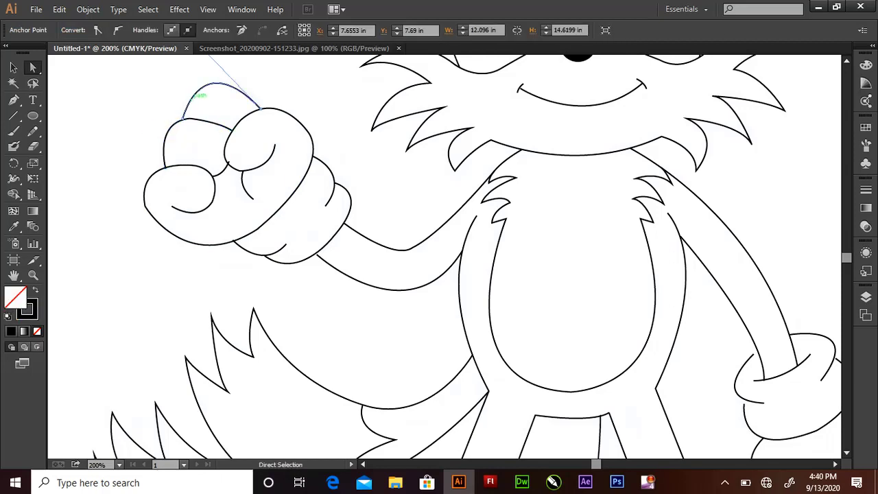
scroll(206, 109, "up", 3)
left_click_drag(213, 119, 197, 93)
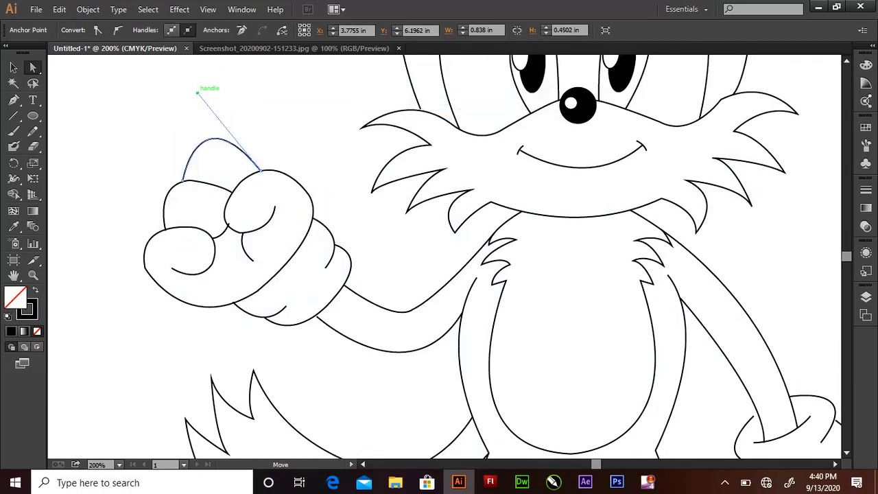
left_click_drag(261, 170, 267, 169)
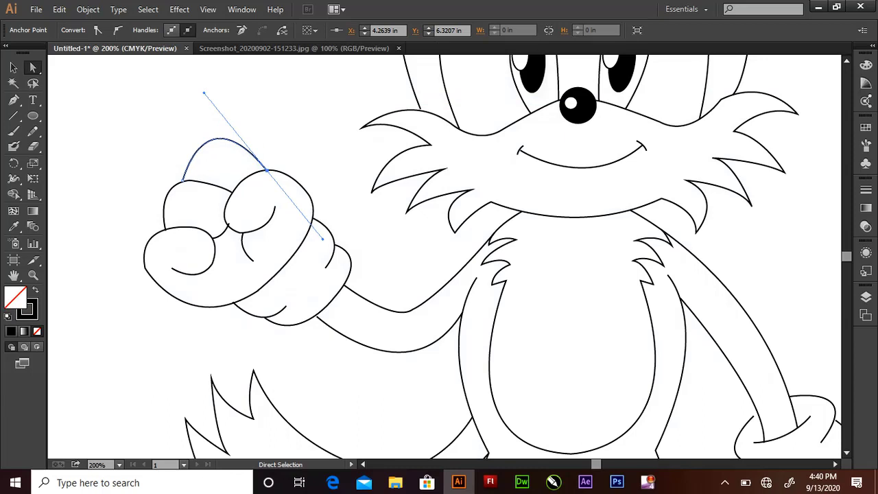
left_click(158, 182)
left_click_drag(158, 182, 177, 184)
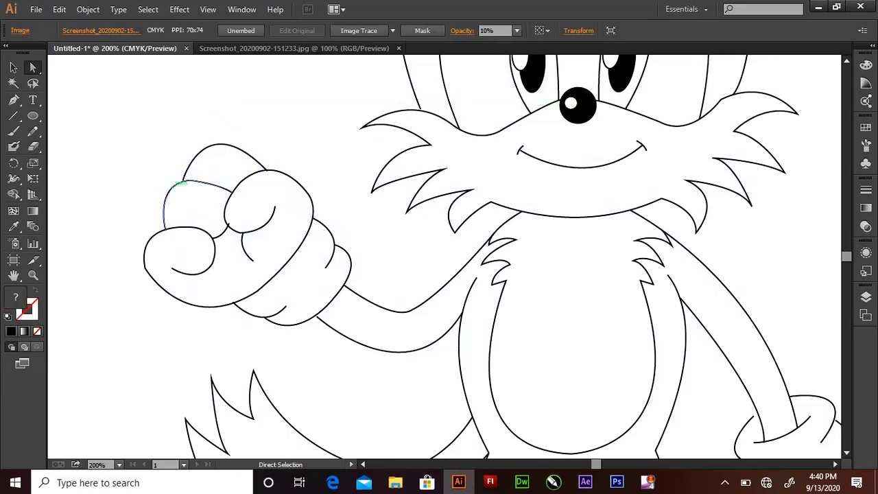
left_click(215, 183)
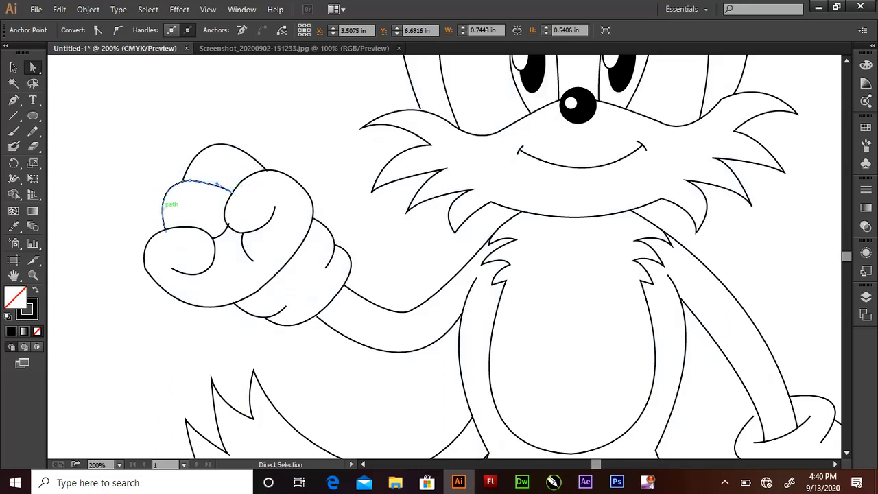
Zoom in on the fist and drag the finger anchor to reshape its curve.
key("ctrl+plus")
left_click_drag(188, 141, 206, 139)
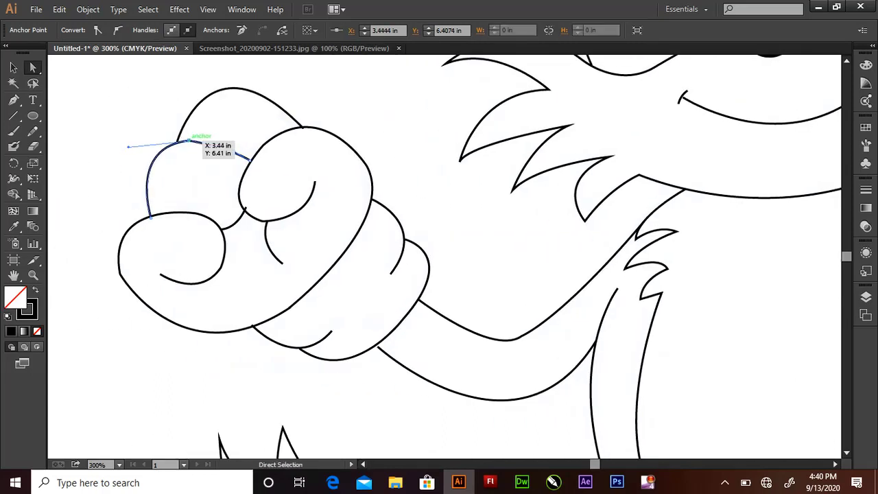
left_click(206, 171)
left_click(243, 210)
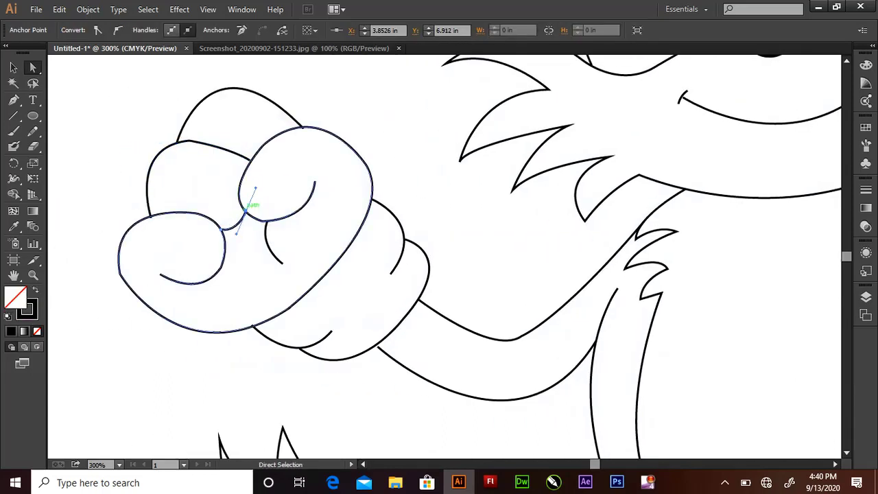
left_click_drag(244, 211, 151, 217)
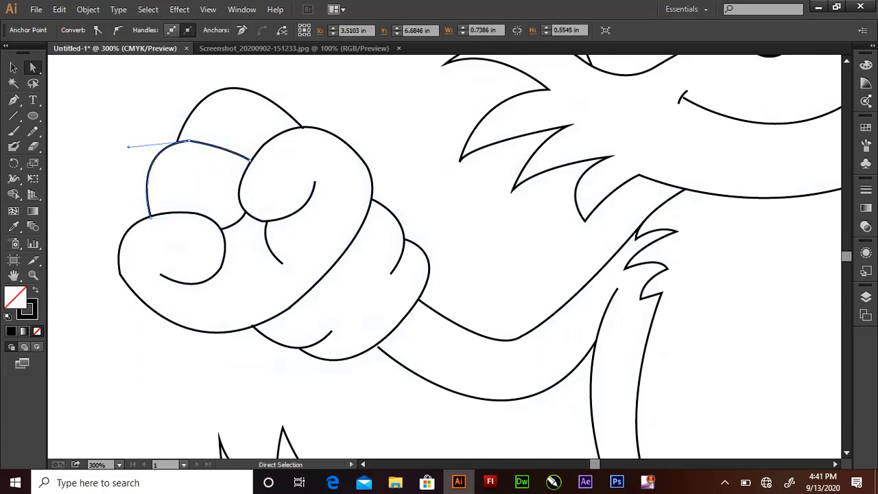
left_click(261, 295)
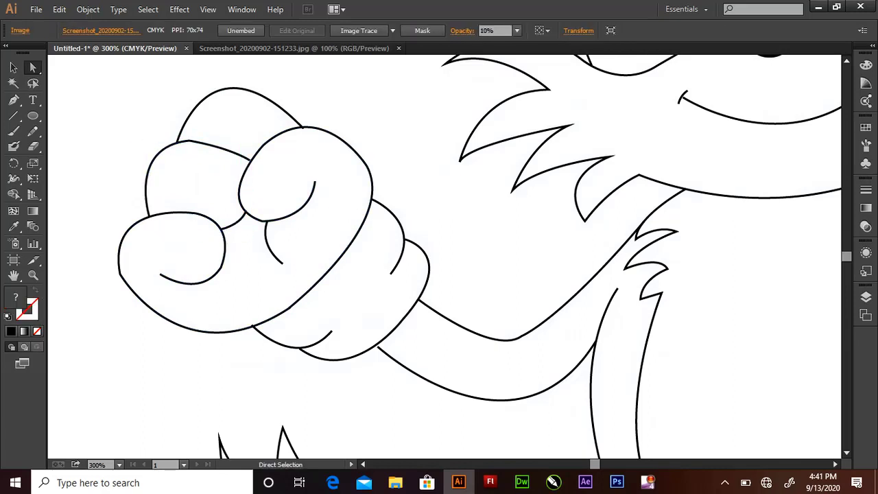
Select a lower anchor on the fist outline and scroll down toward the legs.
left_click(376, 347)
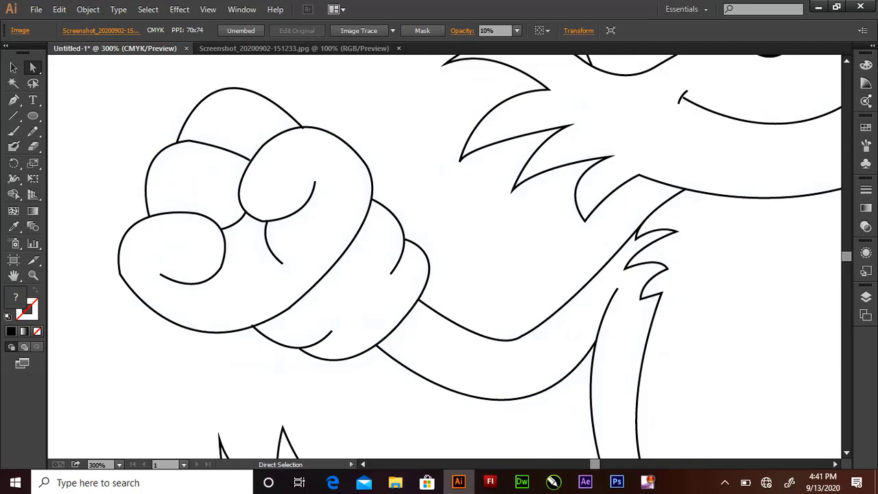
scroll(446, 257, "down", 4)
scroll(446, 257, "down", 4)
scroll(446, 257, "down", 4)
scroll(446, 258, "down", 4)
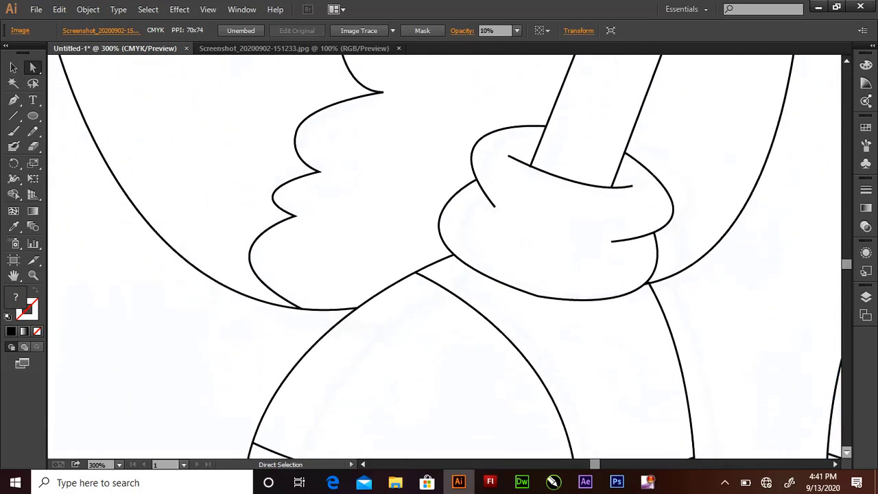
scroll(446, 258, "down", 1)
scroll(446, 257, "down", 3)
Curve the inner leg outline, the tail outline and the wavy tail tuft.
left_click_drag(511, 255, 571, 226)
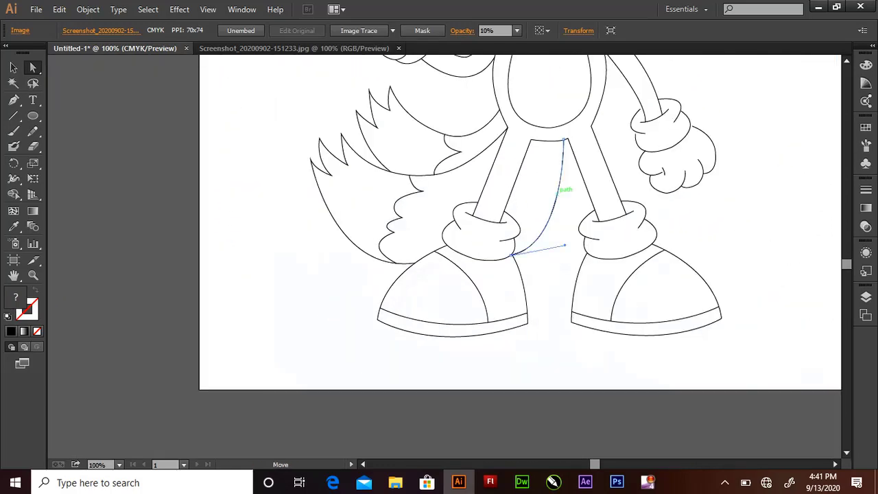
left_click(571, 227)
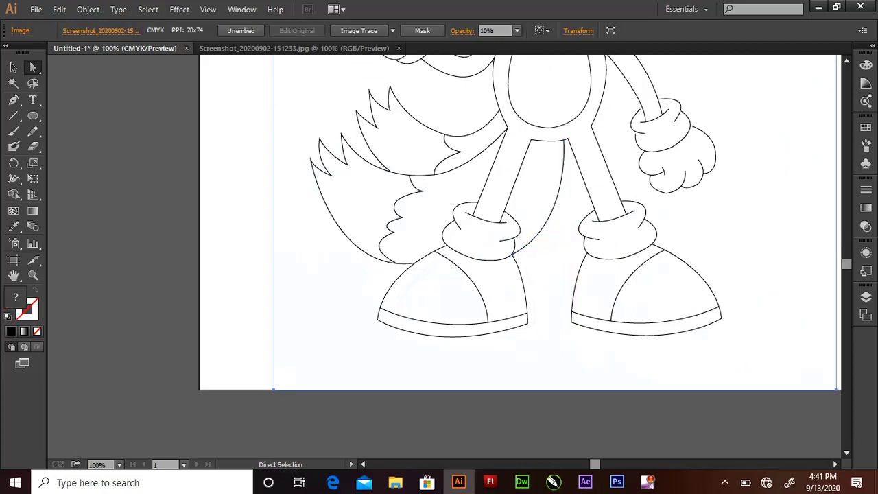
left_click_drag(414, 262, 333, 272)
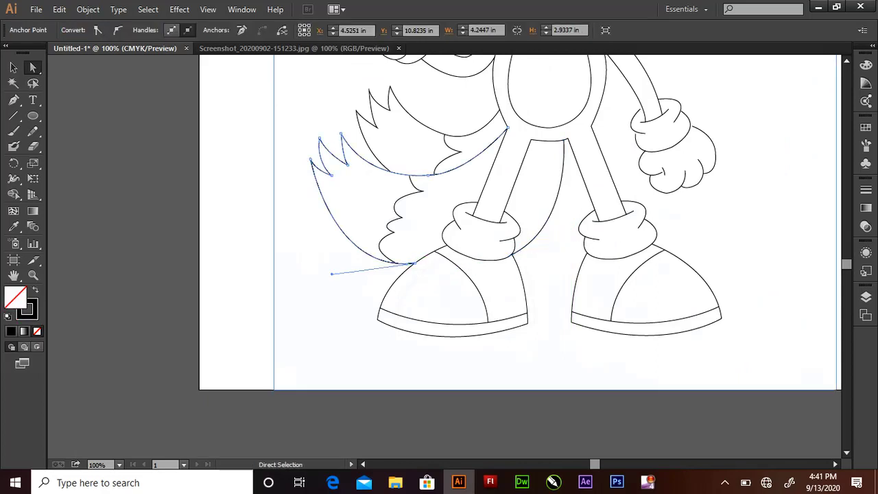
left_click(333, 273)
left_click(363, 248)
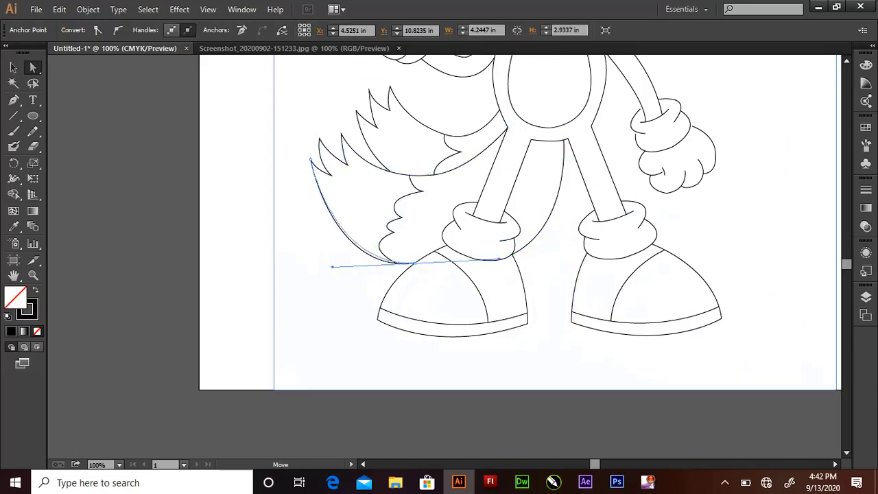
left_click(283, 298)
key("ctrl+equal")
left_click(386, 273)
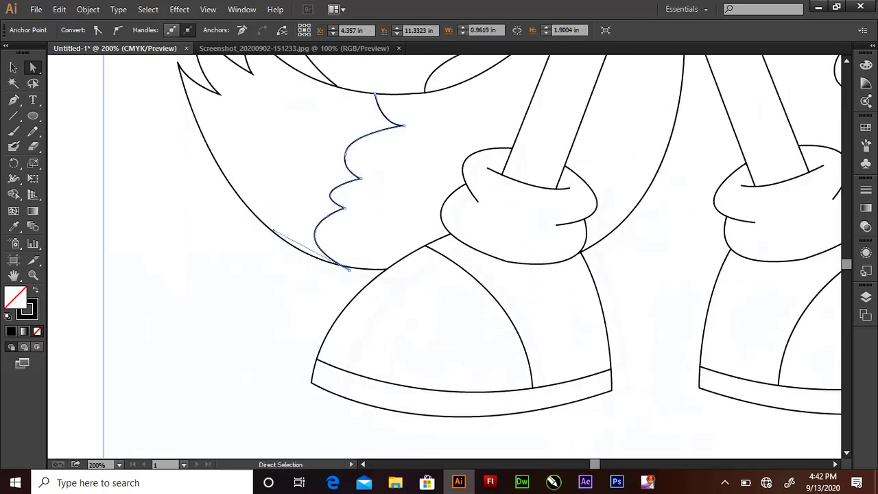
left_click_drag(387, 272, 422, 306)
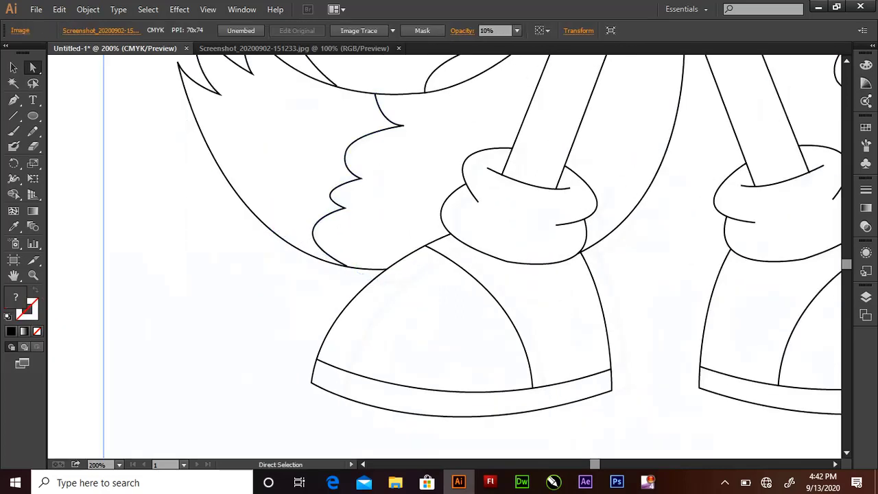
Reshape the cuff curve above the shoe and nudge its anchor into place.
left_click(596, 195)
left_click_drag(596, 197, 599, 200)
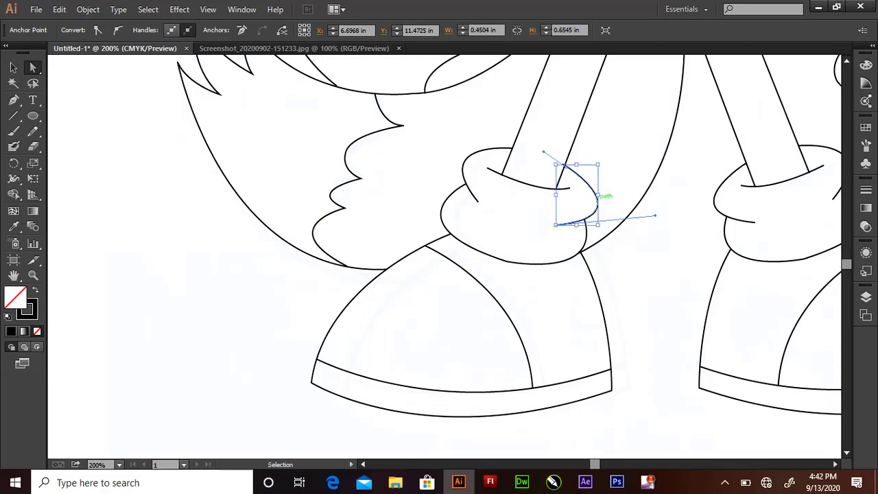
left_click(686, 309)
left_click_drag(566, 165, 570, 165)
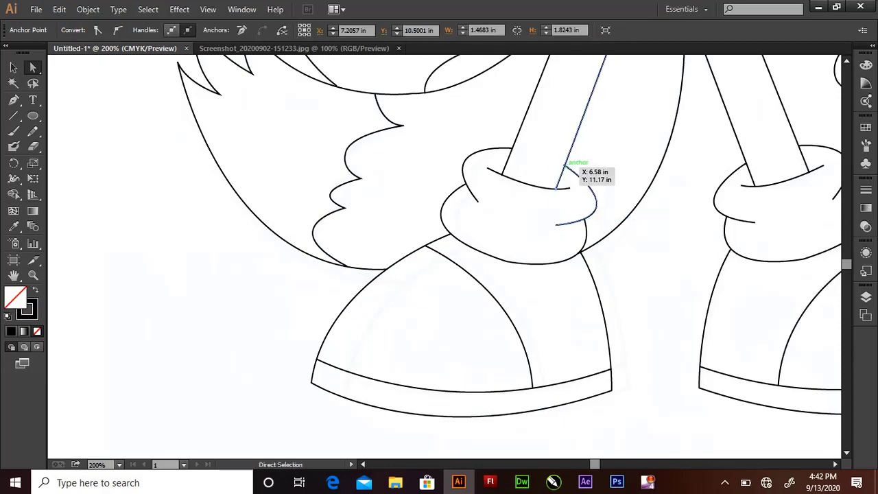
left_click(617, 227)
scroll(569, 227, "up", 2)
scroll(444, 254, "up", 2)
Snap the top anchor of the leg's right line onto the shared corner.
key("ctrl+equal")
key("ctrl+equal")
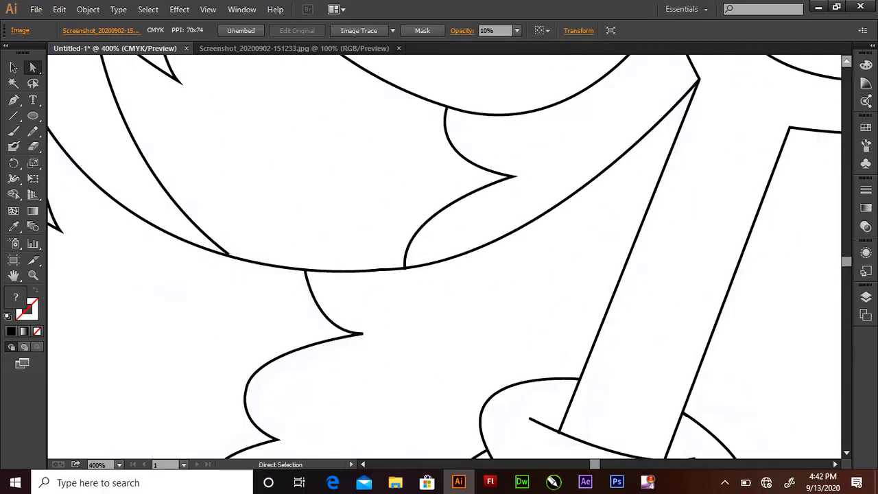
scroll(446, 261, "right", 2)
left_click(631, 416)
scroll(631, 416, "right", 2)
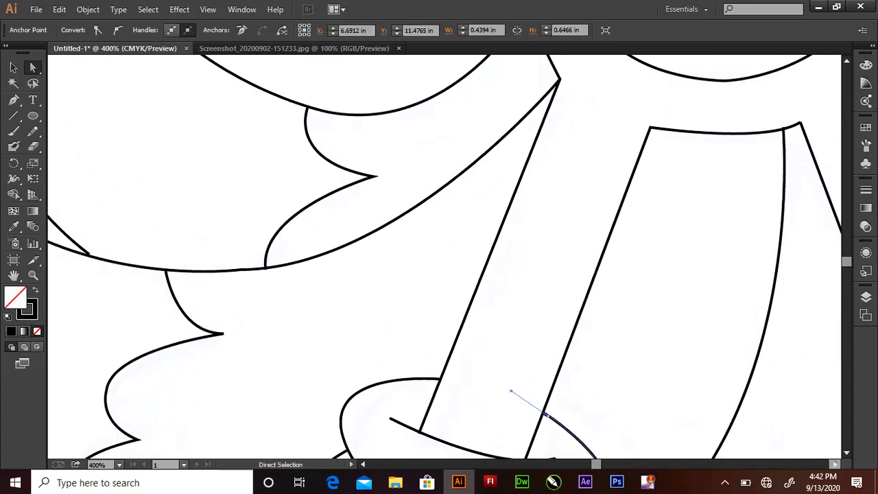
left_click(519, 402)
left_click_drag(801, 123, 799, 123)
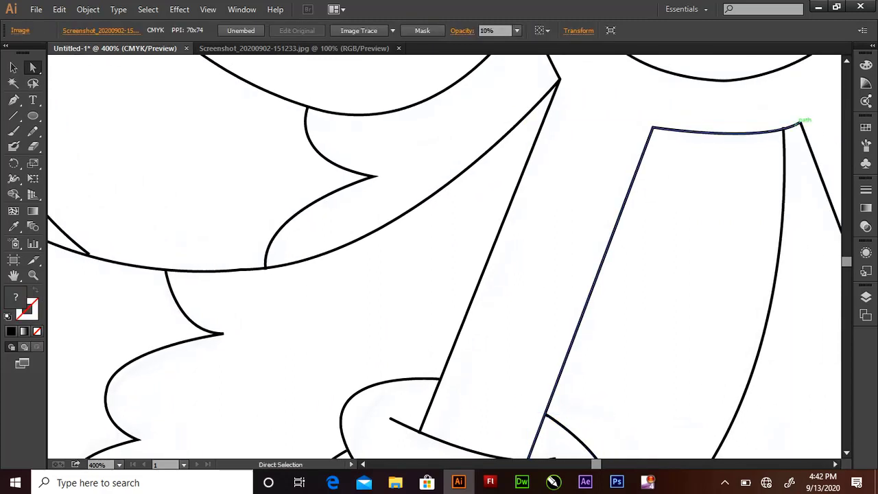
left_click(801, 124)
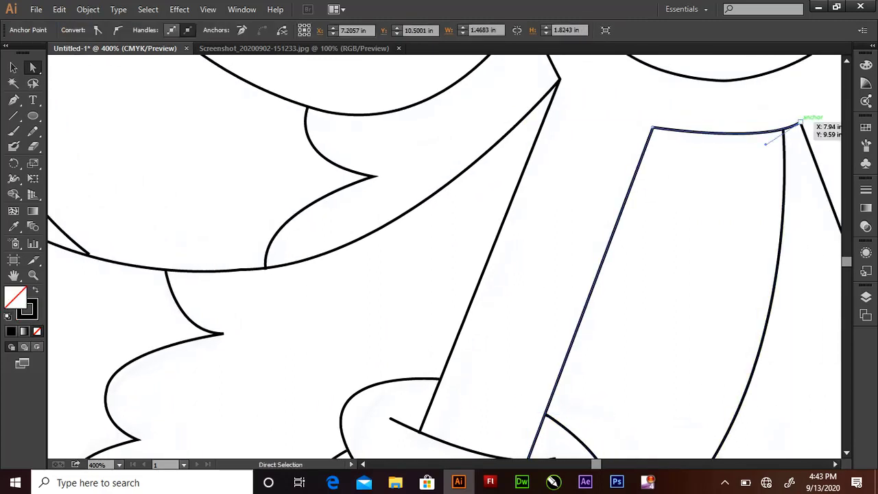
left_click(800, 123)
scroll(801, 124, "right", 2)
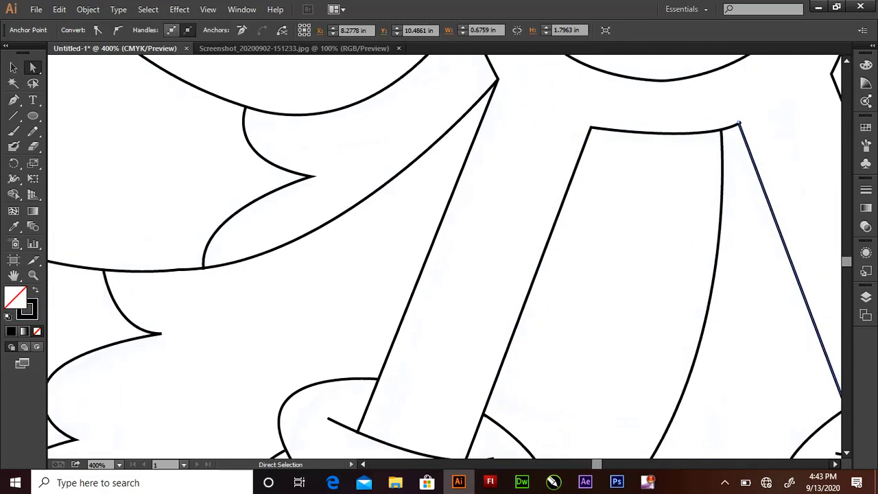
left_click(662, 124)
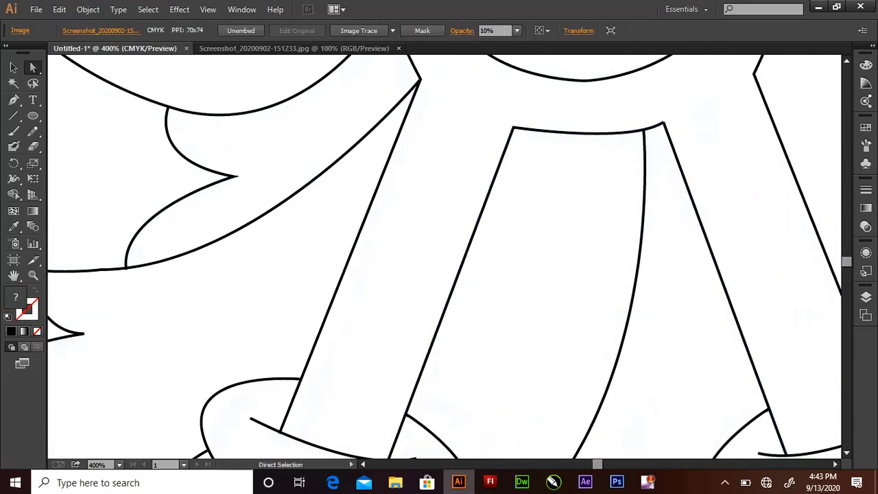
Select the small curve on the hand with the Selection tool.
scroll(444, 258, "down", 1)
scroll(445, 258, "down", 1)
scroll(445, 258, "right", 2)
scroll(445, 258, "right", 1)
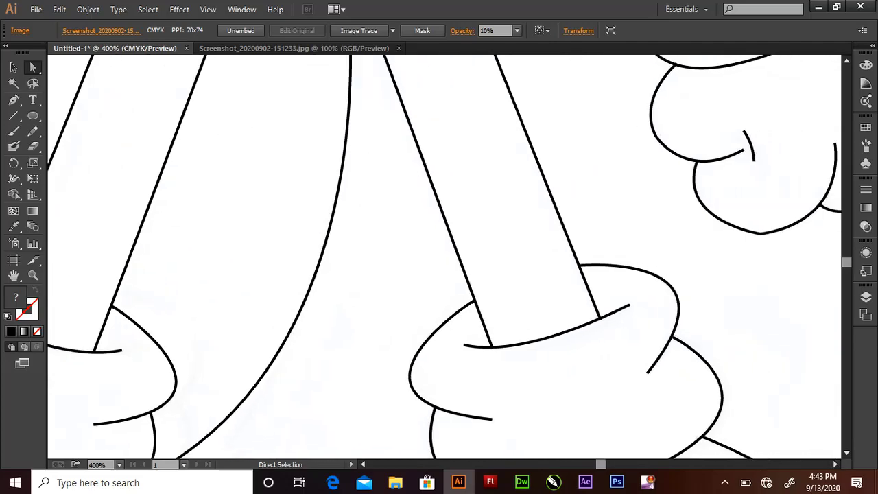
key("v")
left_click(748, 141)
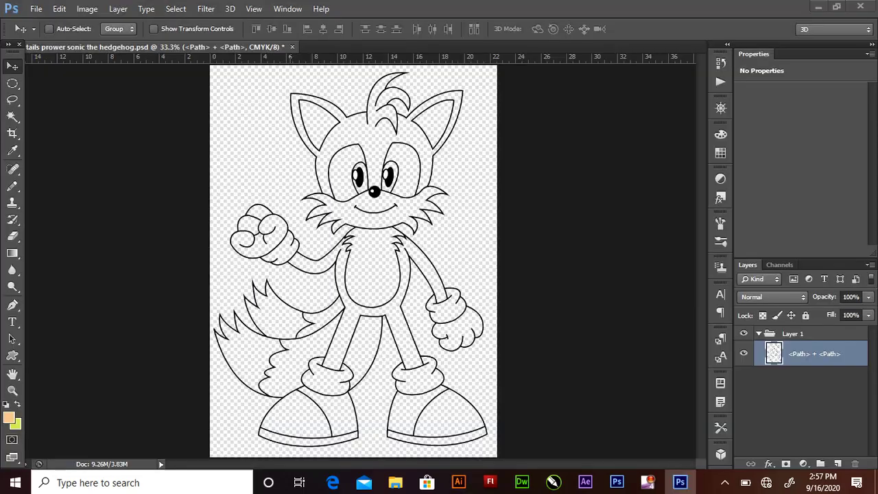
Magic Wand-select the head and fur areas and fill them with yellow fff000.
key("w")
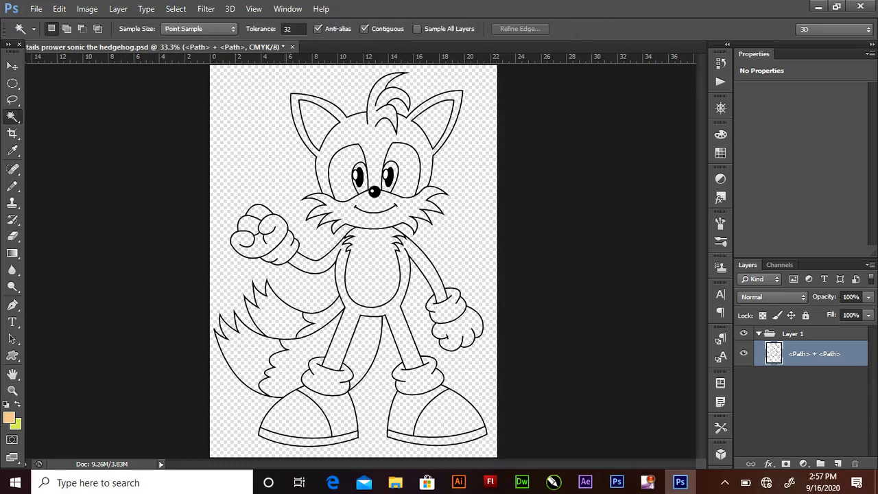
key("i")
left_click(9, 418)
left_click(651, 312)
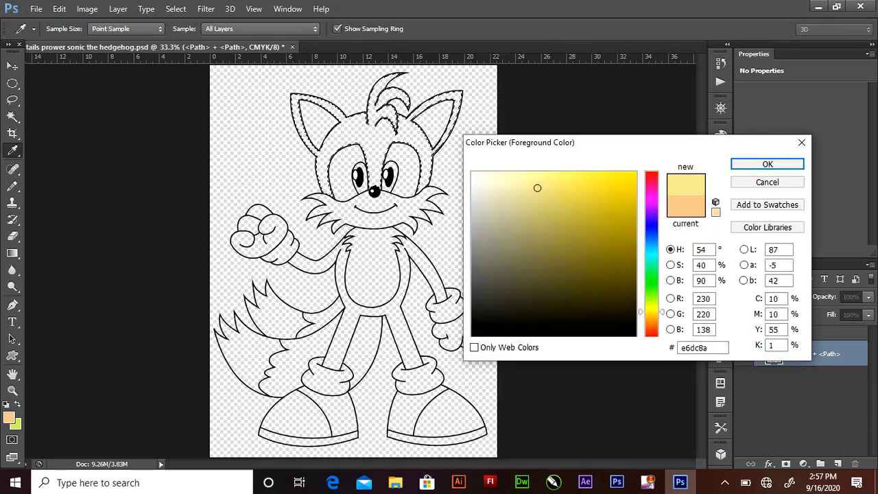
left_click(634, 173)
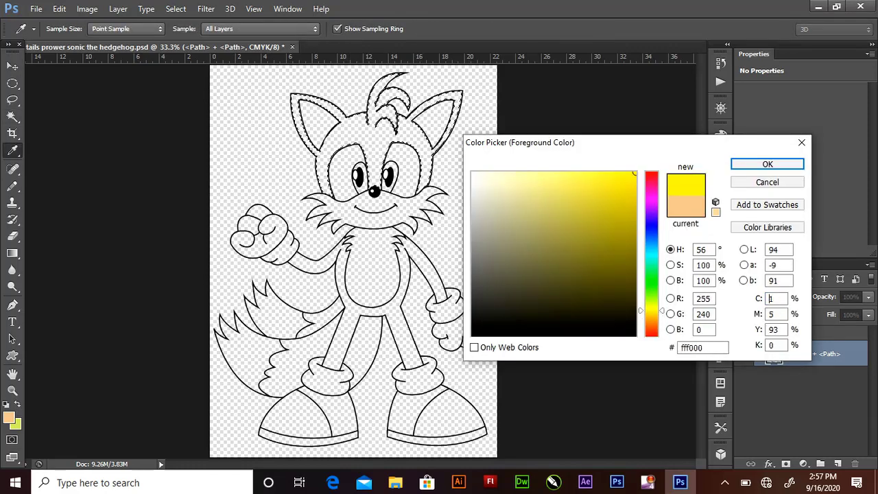
left_click(768, 164)
key("w")
key("alt+BackSpace")
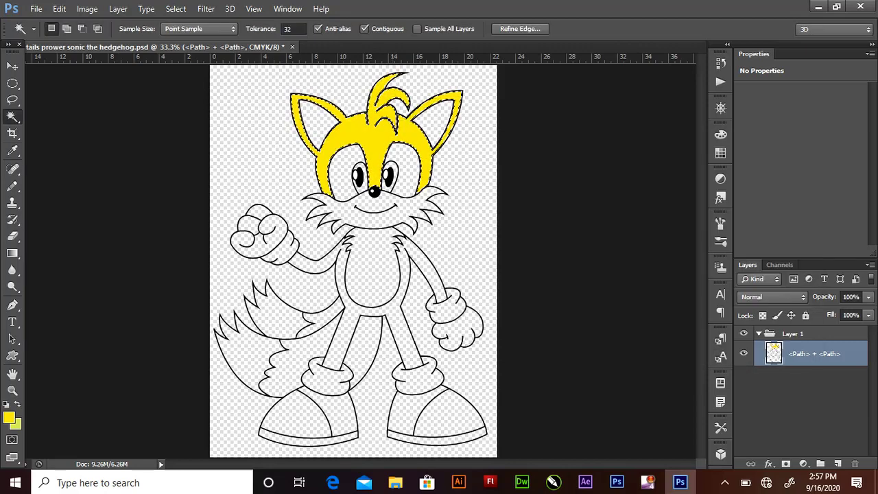
key("alt+BackSpace")
key("alt+BackSpace")
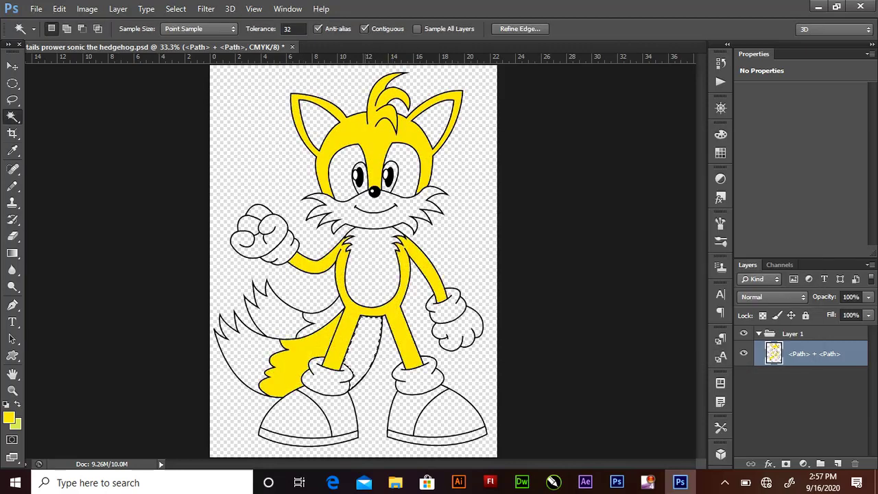
key("alt+BackSpace")
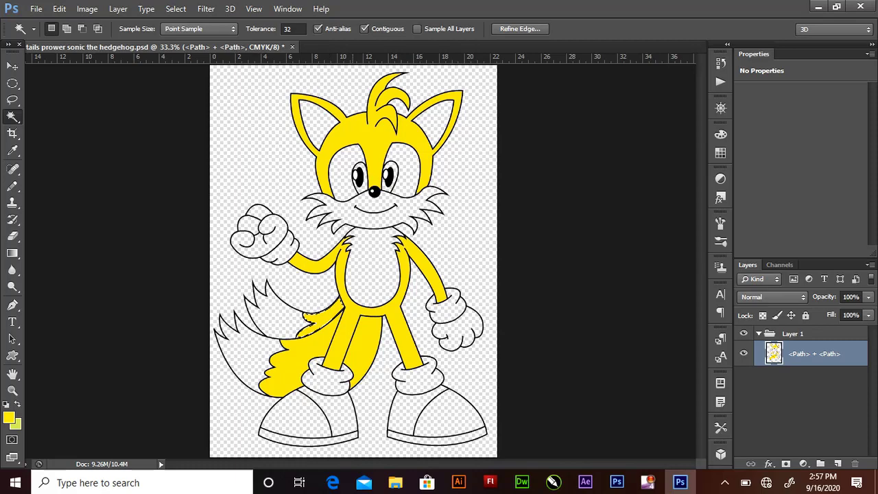
Set the foreground to white ffffff and fill the shoes, cuffs and both gloves.
left_click(9, 417)
left_click(472, 173)
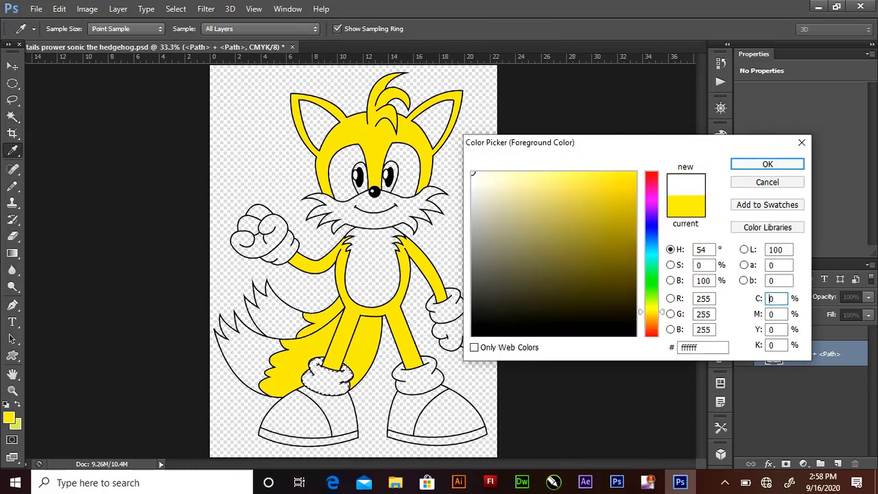
left_click_drag(472, 172, 472, 174)
key("Return")
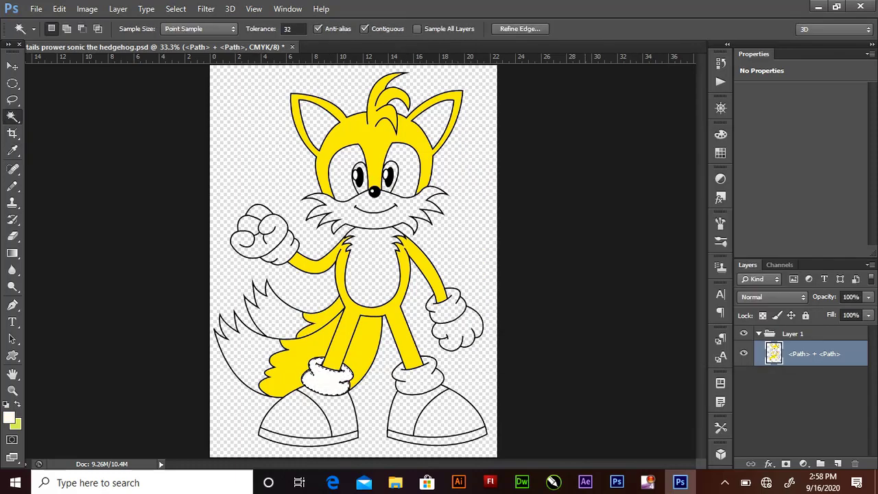
key("alt+BackSpace")
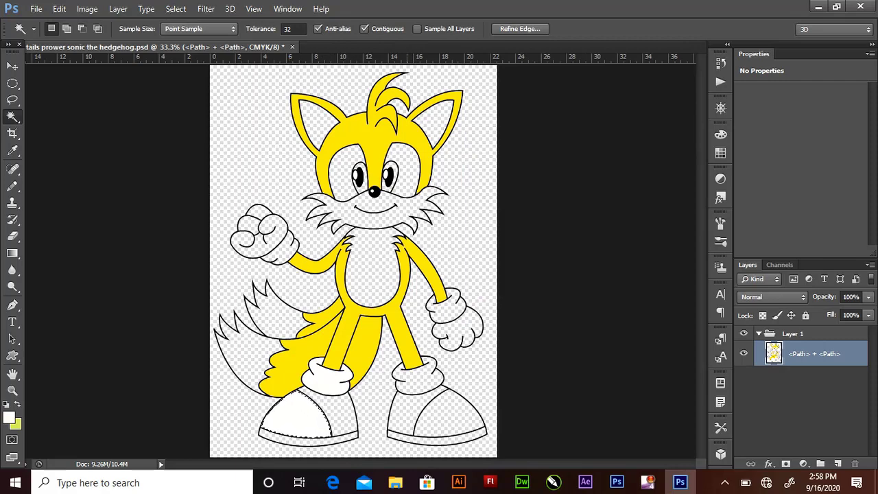
key("alt+BackSpace")
left_click(449, 414)
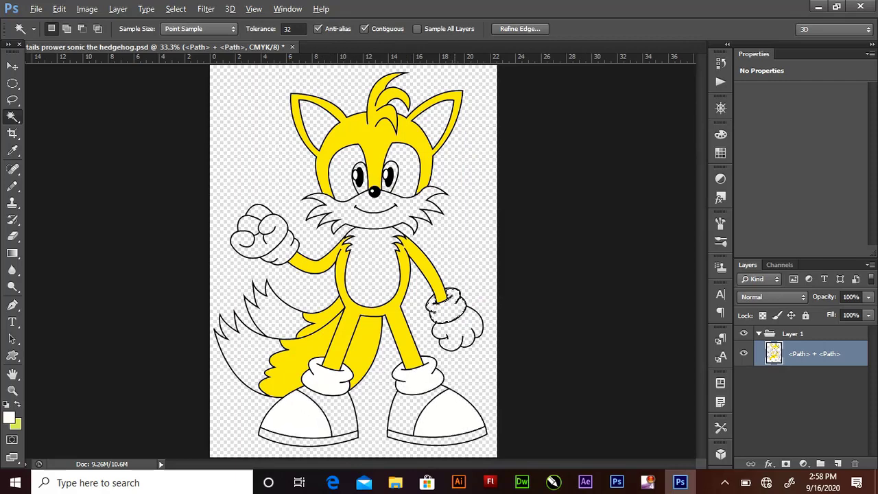
key("alt+BackSpace")
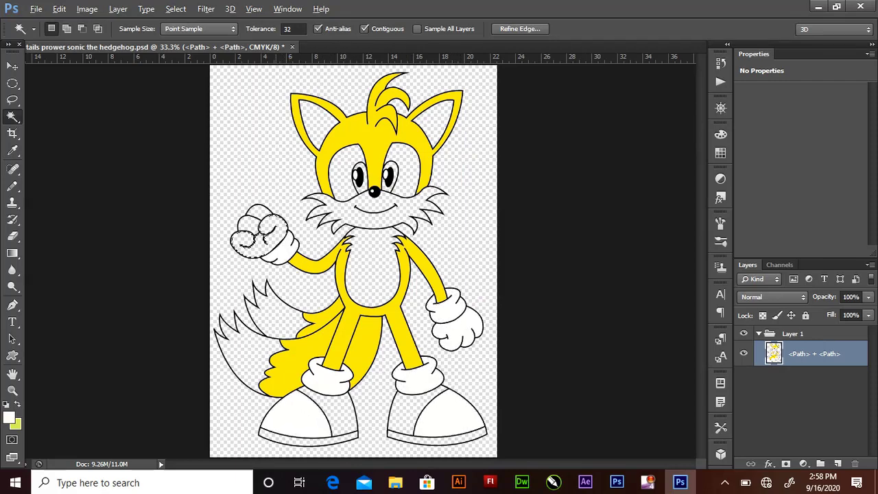
key("alt+BackSpace")
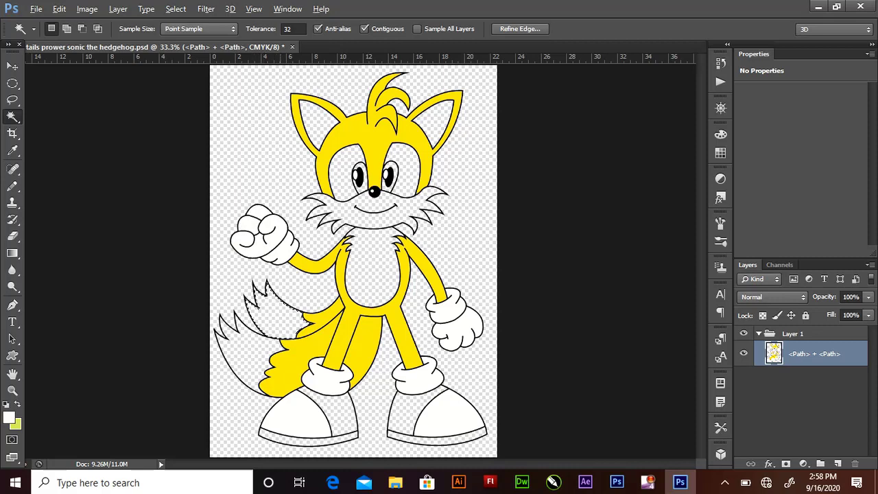
Fill both tail tips white, opening and cancelling the Layer Style dialog along the way.
key("alt+BackSpace")
left_click(240, 356)
key("alt+BackSpace")
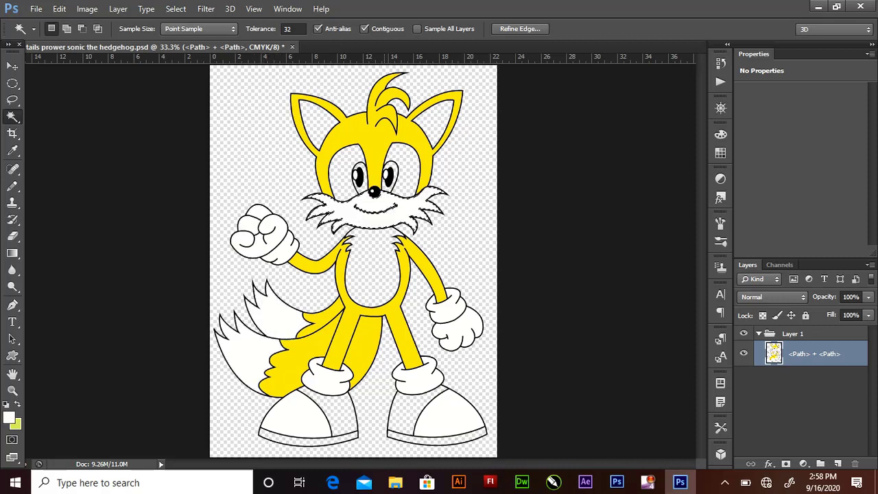
left_click(371, 271)
left_click(406, 165)
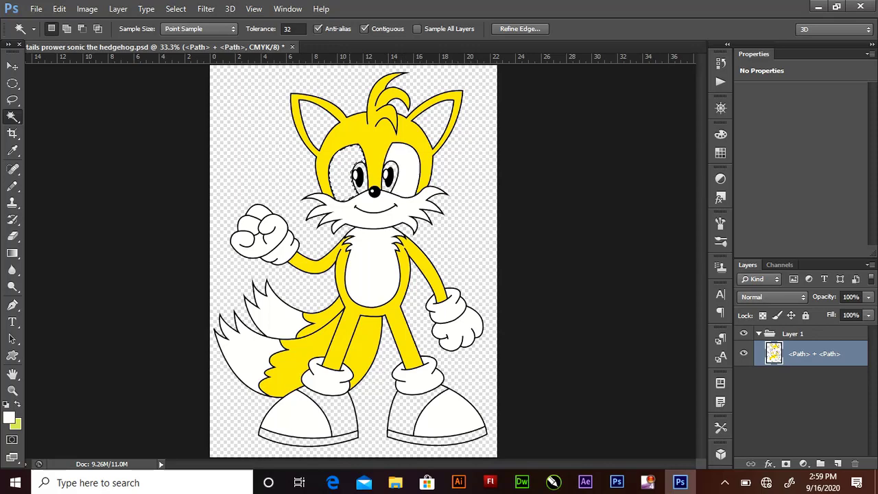
left_click(769, 464)
left_click(789, 306)
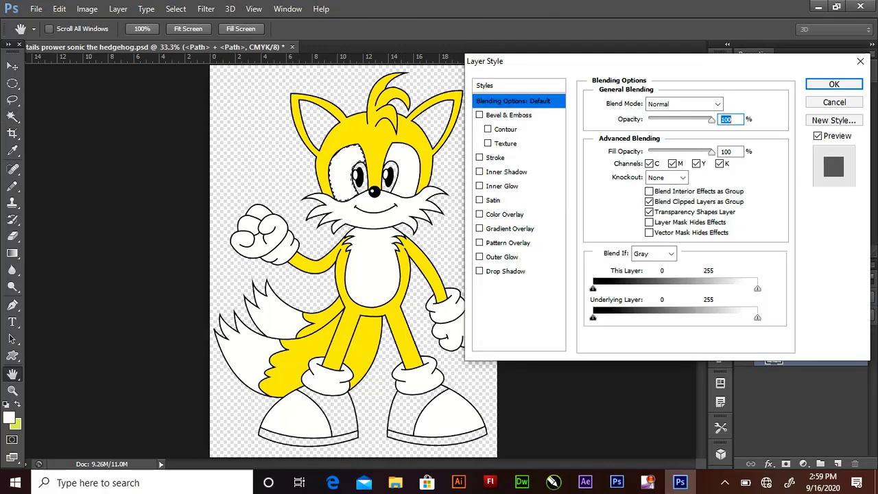
left_click(860, 61)
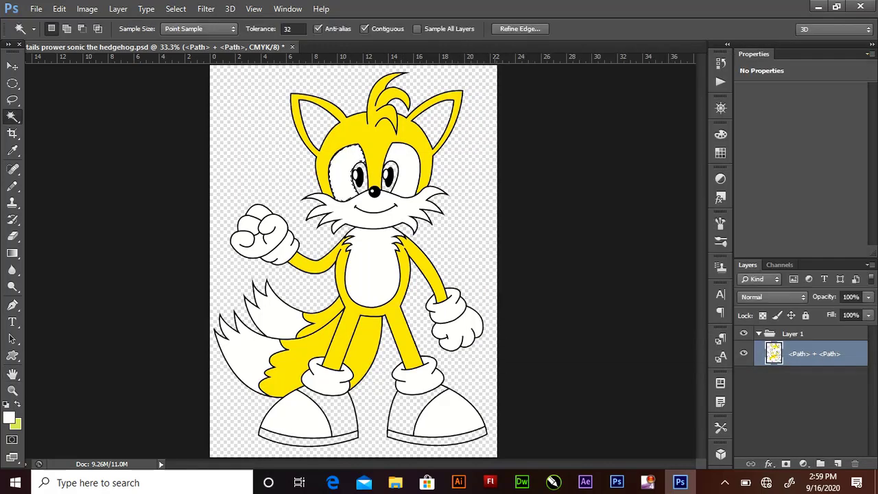
key("ctrl+d")
left_click(315, 122)
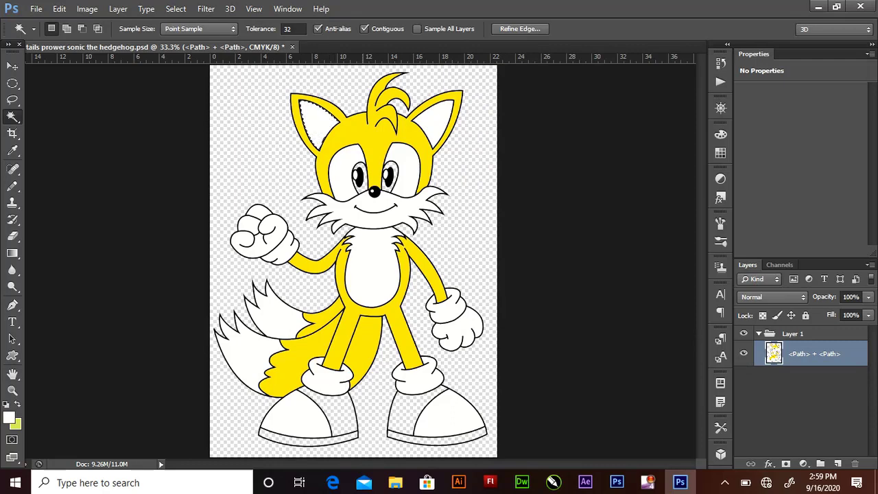
Select the left shoe sole and set the foreground colour to mid grey.
left_click(309, 438)
left_click(9, 418)
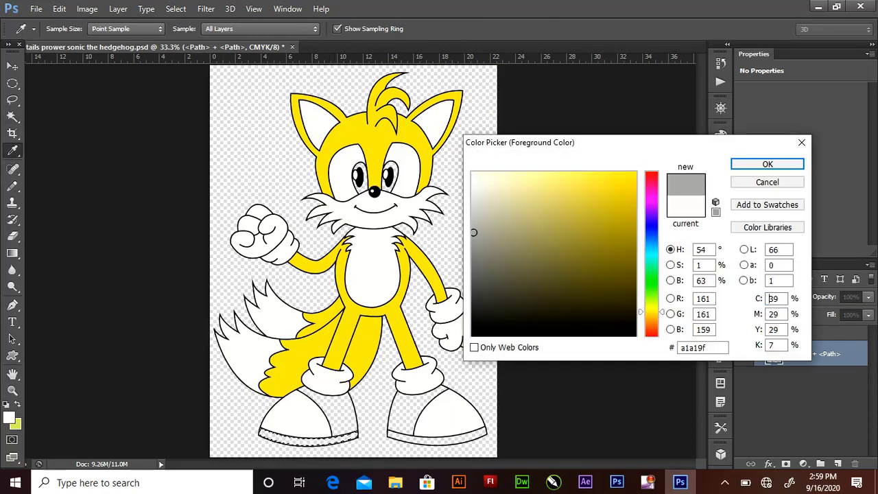
left_click(473, 252)
left_click(768, 164)
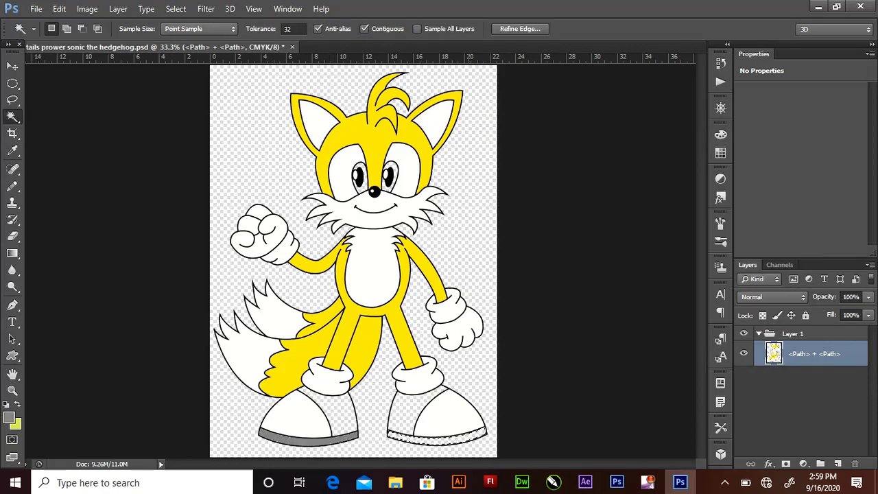
left_click(9, 418)
left_click_drag(473, 280, 472, 230)
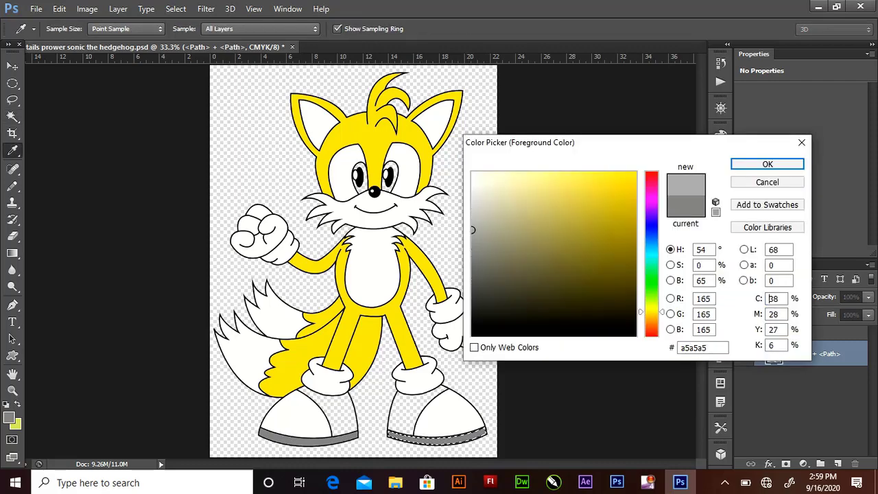
left_click(473, 251)
left_click(768, 164)
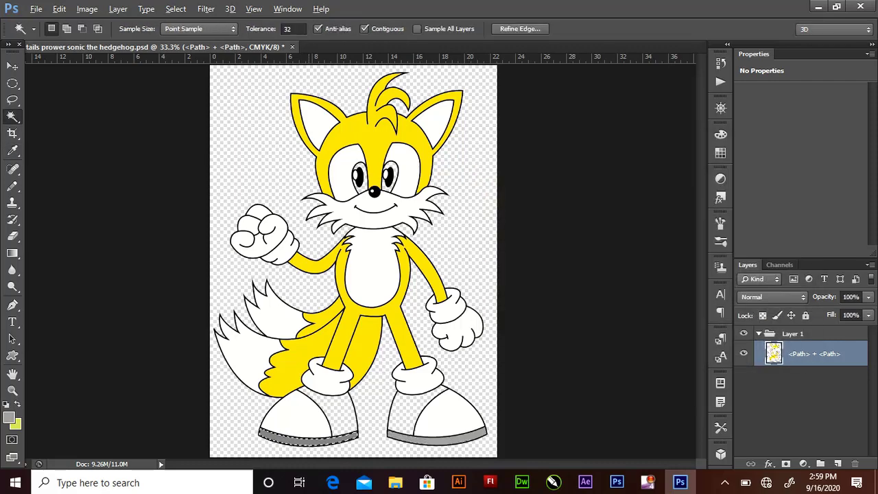
Fill both shoe uppers with bright red.
left_click(336, 411)
left_click(9, 418)
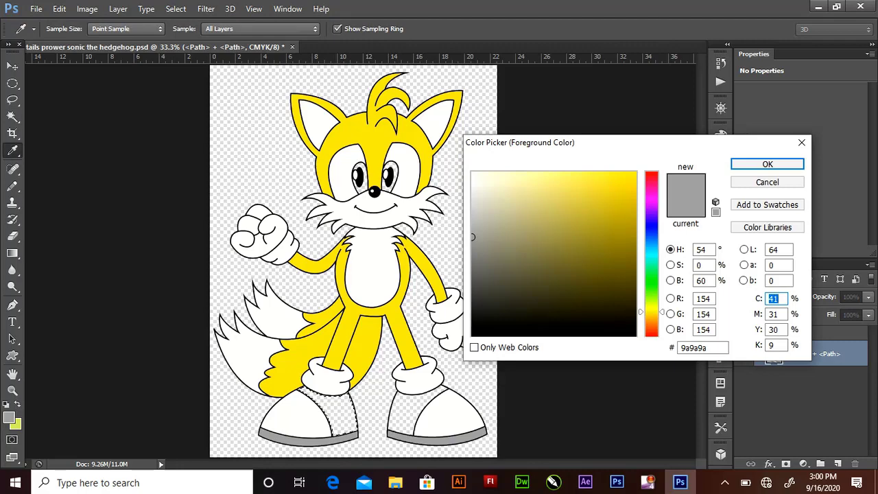
left_click(651, 334)
left_click(636, 172)
left_click(768, 164)
key("alt+BackSpace")
left_click(411, 412)
key("alt+BackSpace")
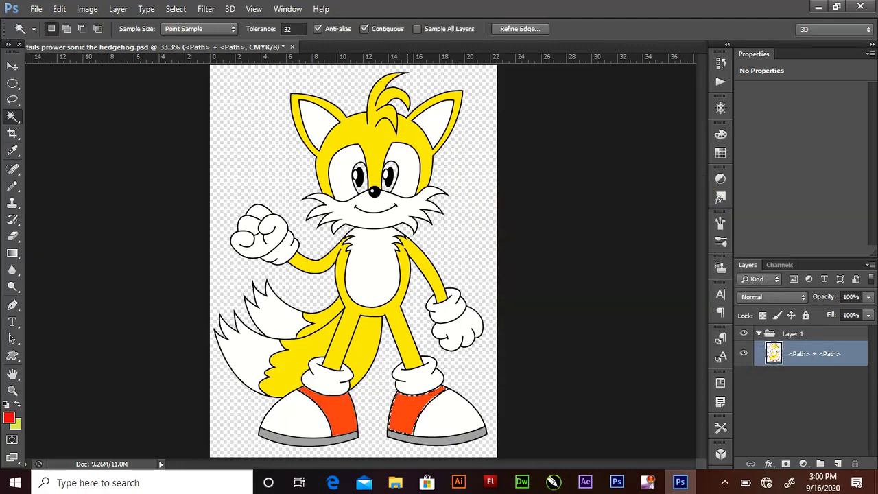
Fill the eyes with cyan #00ffb4 and clear the selection.
left_click(9, 418)
left_click(651, 252)
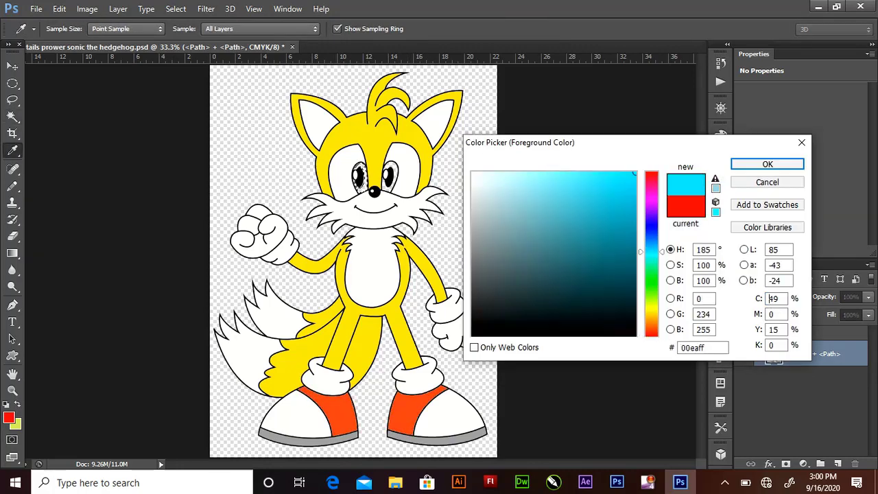
type("40")
key("Return")
key("w")
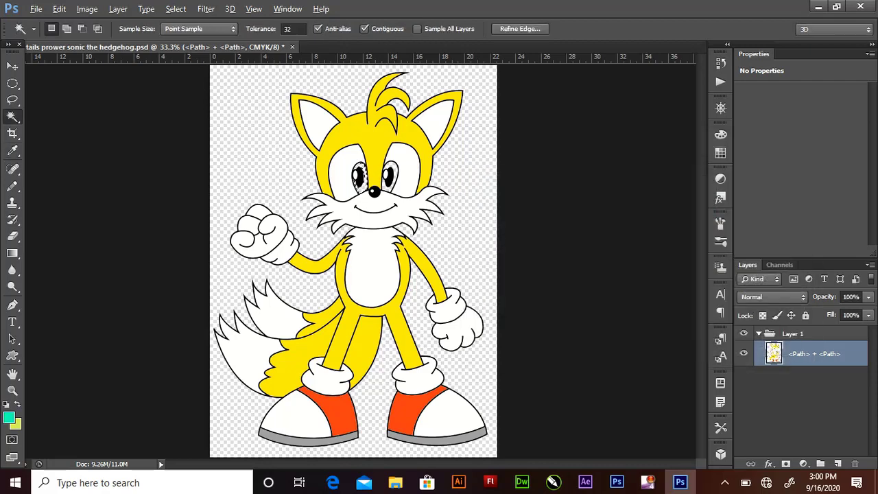
key("i")
left_click(9, 418)
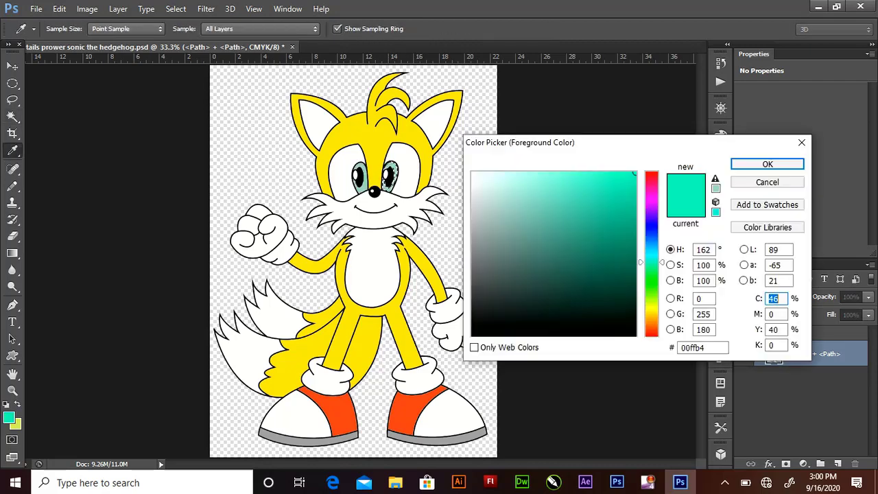
type("45")
key("Return")
key("w")
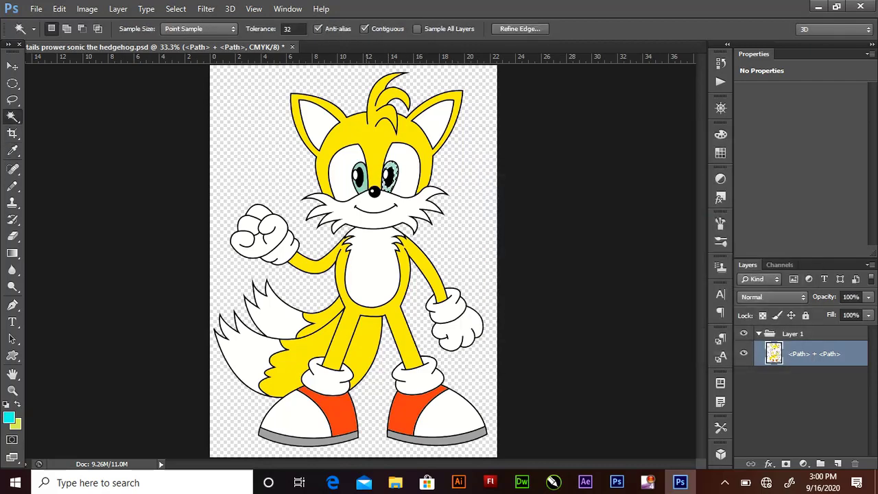
key("ctrl+d")
left_click(12, 66)
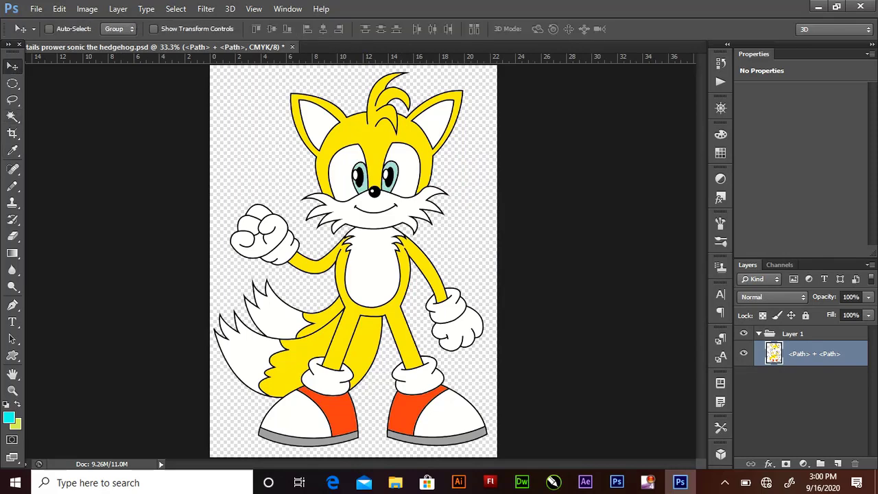
Enable Bevel & Emboss, a 3 px Stroke, a light pink Inner Shadow and a Drop Shadow.
left_click(769, 464)
left_click(796, 305)
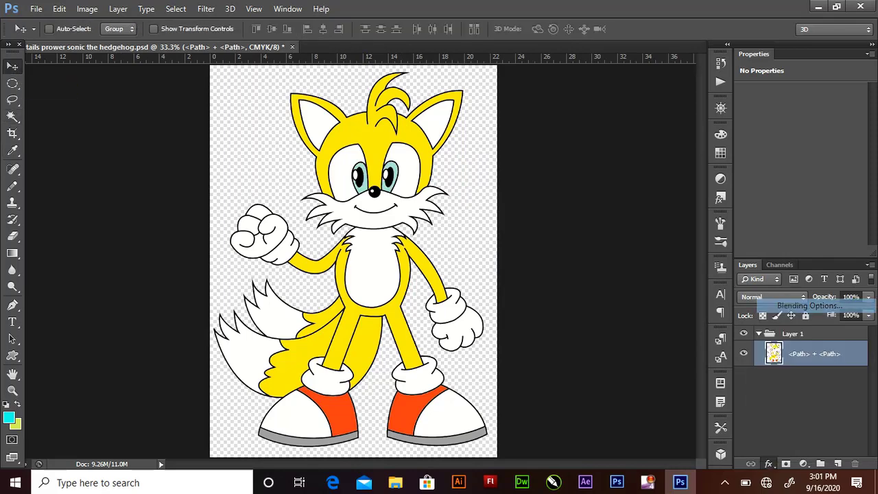
left_click(508, 115)
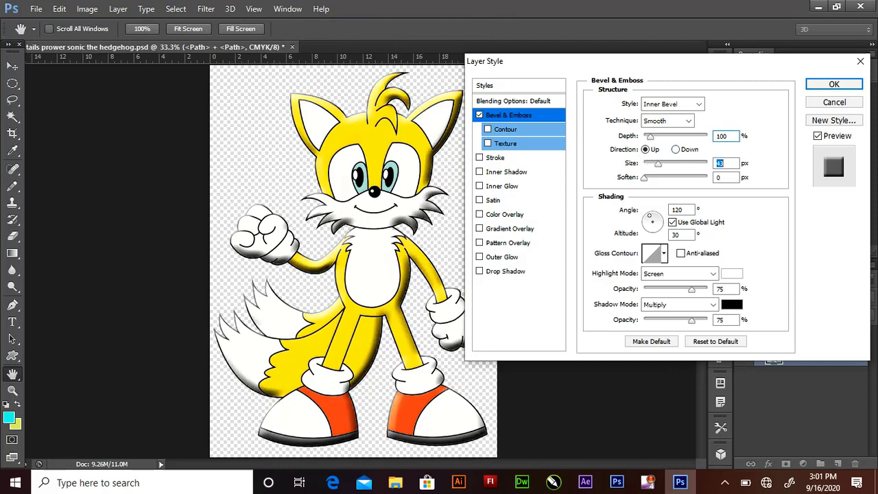
type("27")
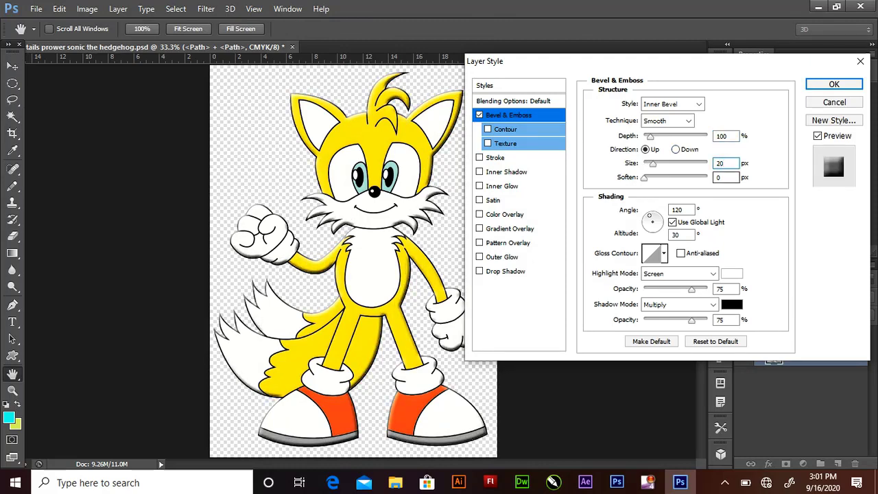
left_click(495, 157)
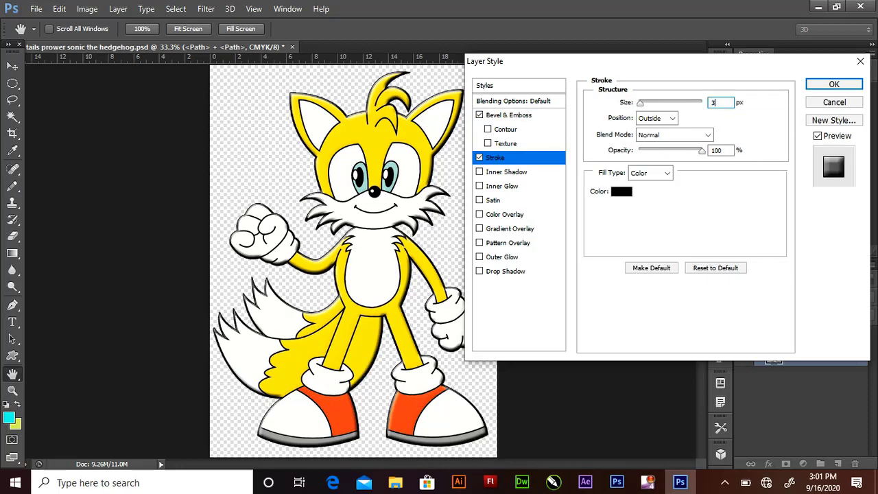
type("3")
left_click(506, 172)
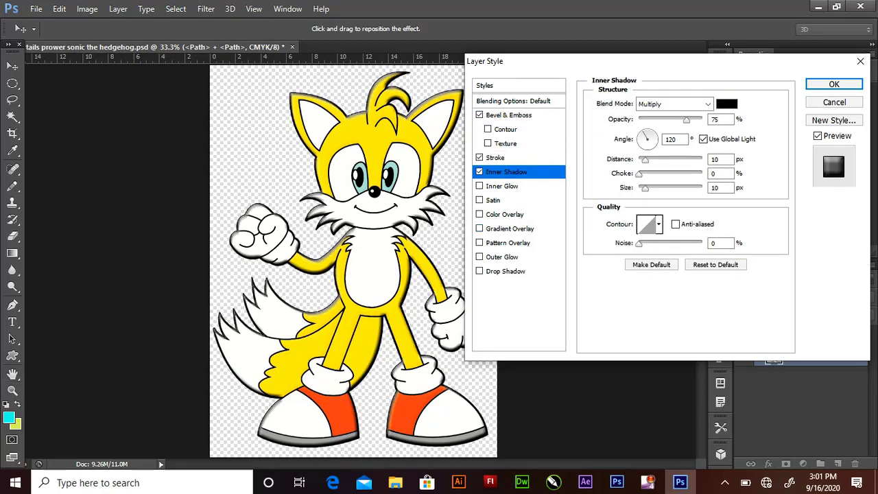
left_click(726, 104)
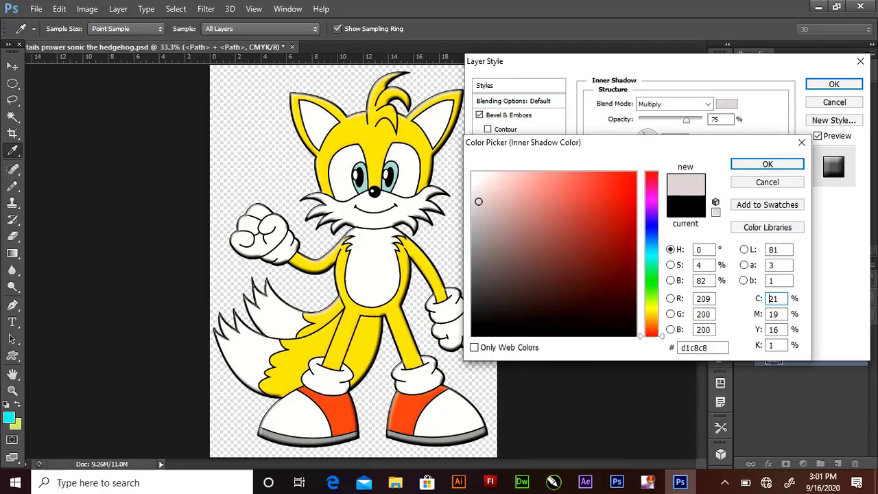
key("Return")
left_click(479, 271)
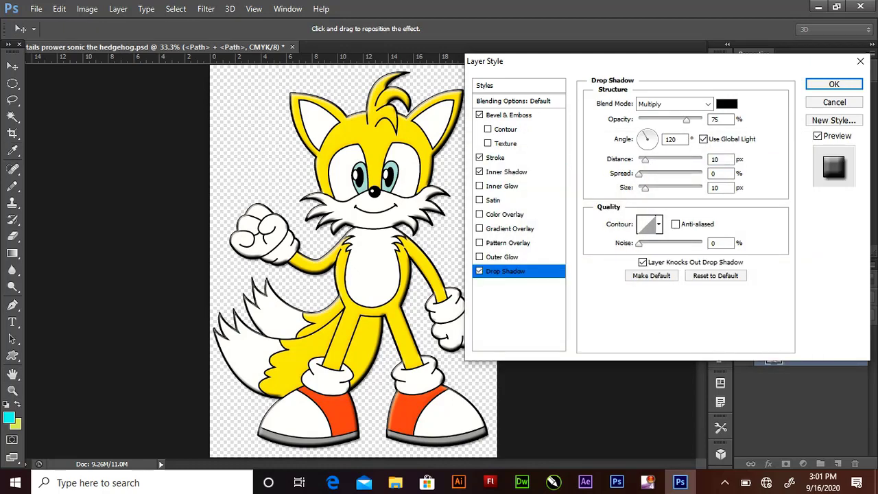
Set the bevel to Size 13 and Depth 65 with a grey shadow colour.
left_click(508, 115)
left_click_drag(645, 163, 655, 163)
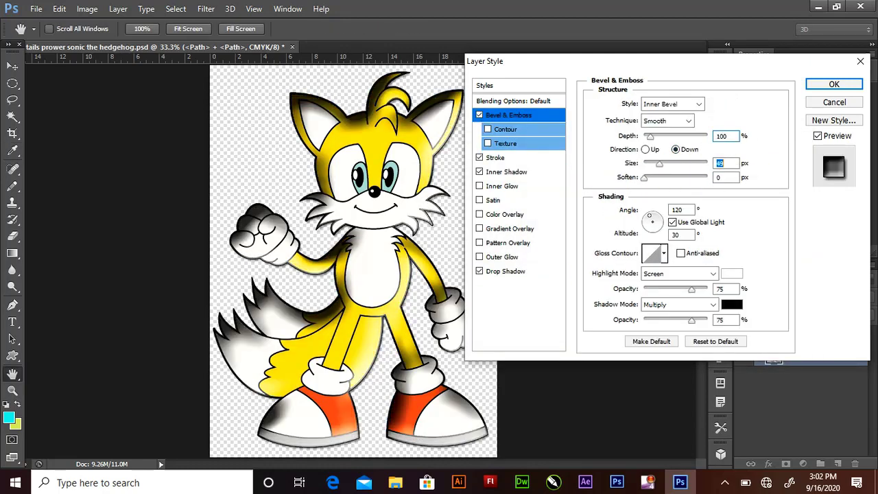
left_click(731, 304)
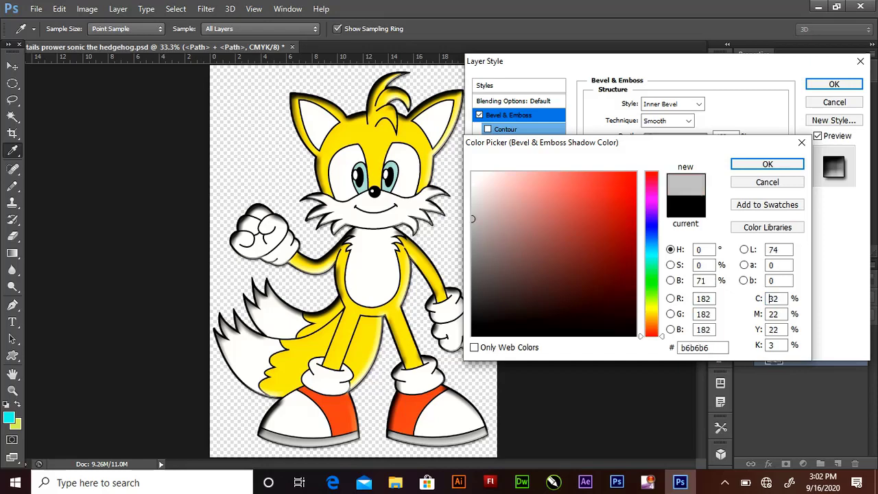
mouse_move(475, 325)
left_mouse_down()
mouse_move(473, 220)
mouse_move(472, 271)
left_mouse_up()
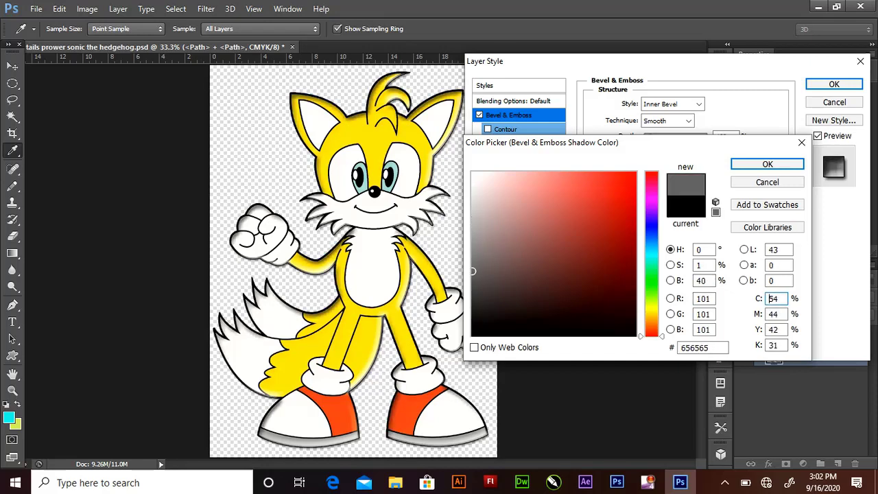
left_click(768, 164)
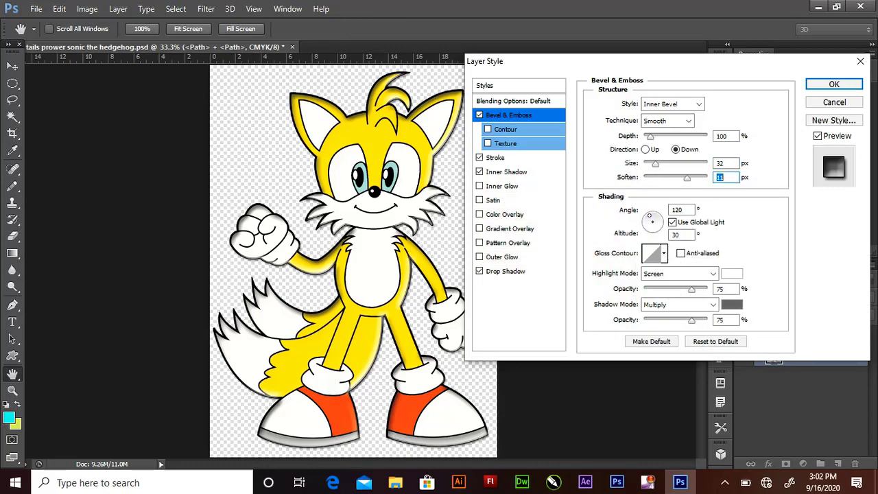
key("shift+Down")
key("shift+Down")
key("Down")
key("Down")
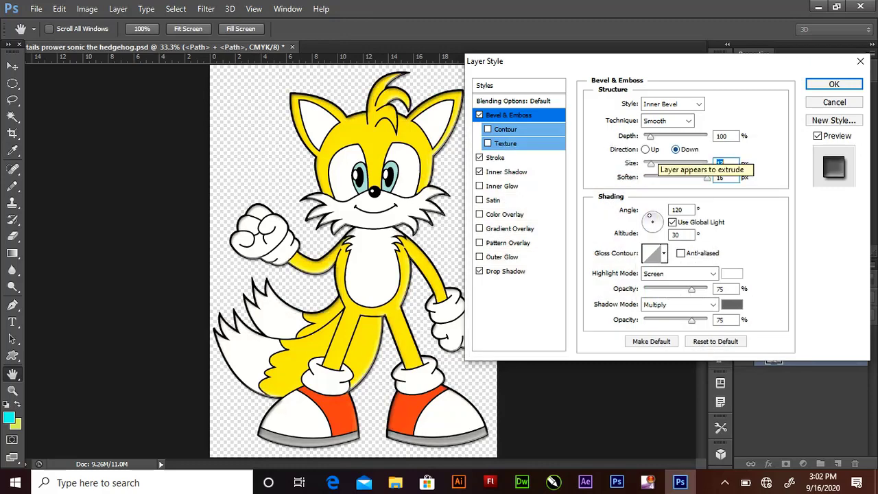
double_click(722, 136)
type("1")
key("shift+Up")
key("shift+Up")
key("shift+Up")
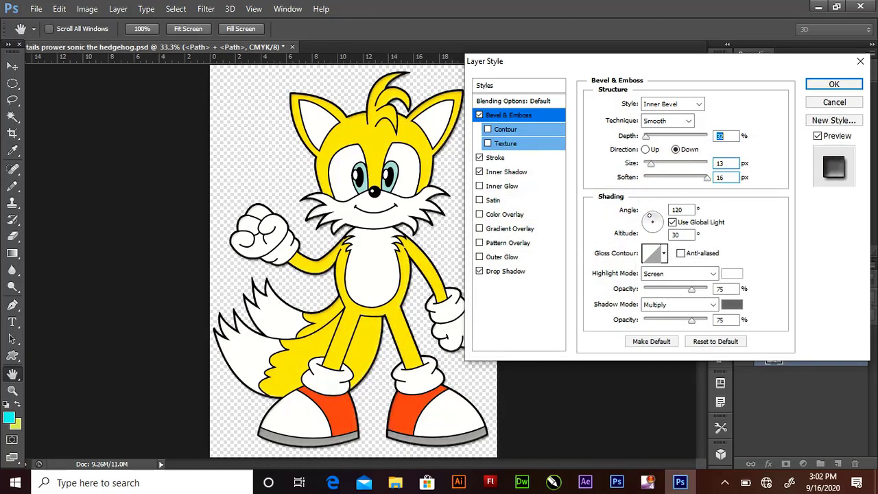
key("shift+Up")
key("shift+Up")
key("shift+Up")
key("Up")
key("Up")
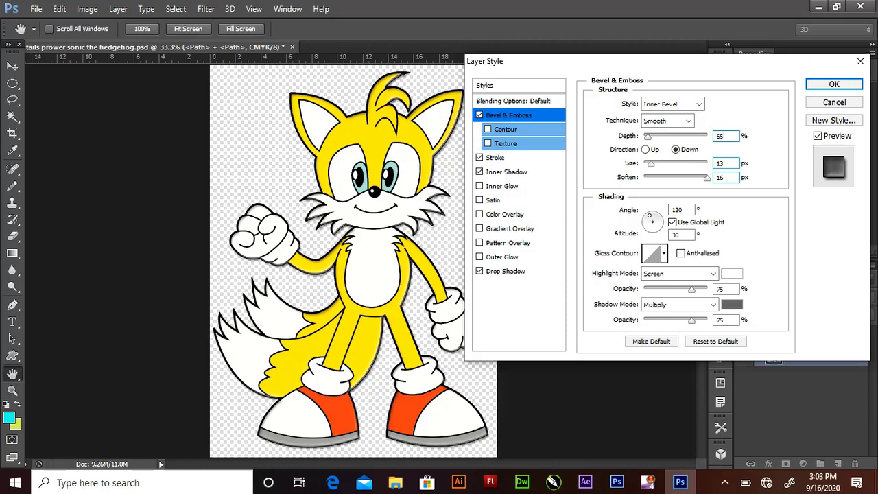
Set the Inner Shadow distance to 31 px and apply all the layer effects.
left_click(495, 157)
left_click(506, 171)
key("Tab")
key("Tab")
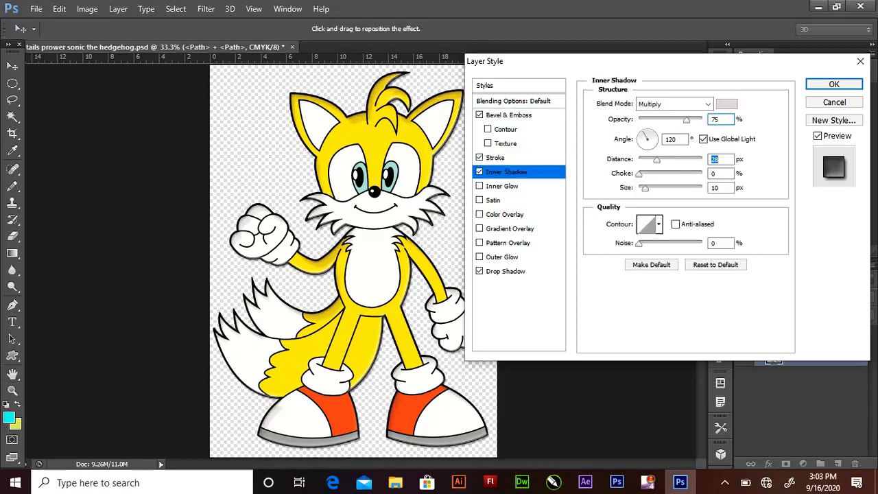
left_click_drag(357, 274, 365, 259)
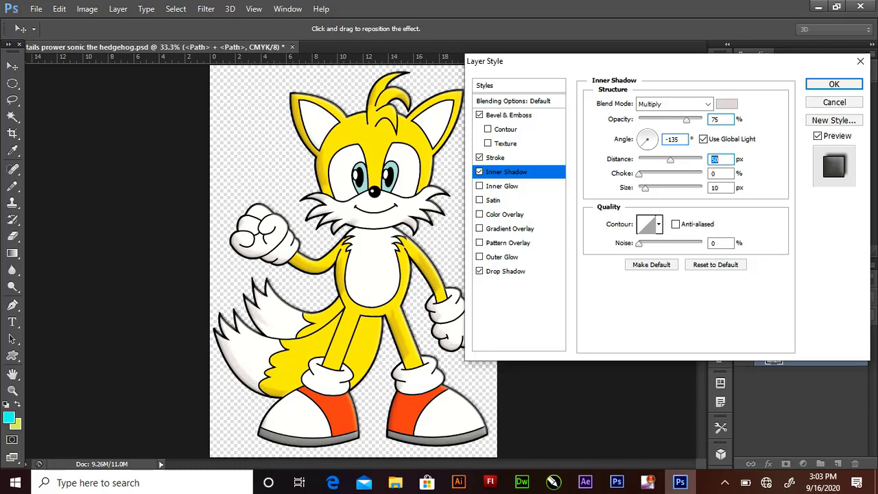
key("shift+Down")
key("shift+Down")
key("shift+Down")
key("Up")
key("Up")
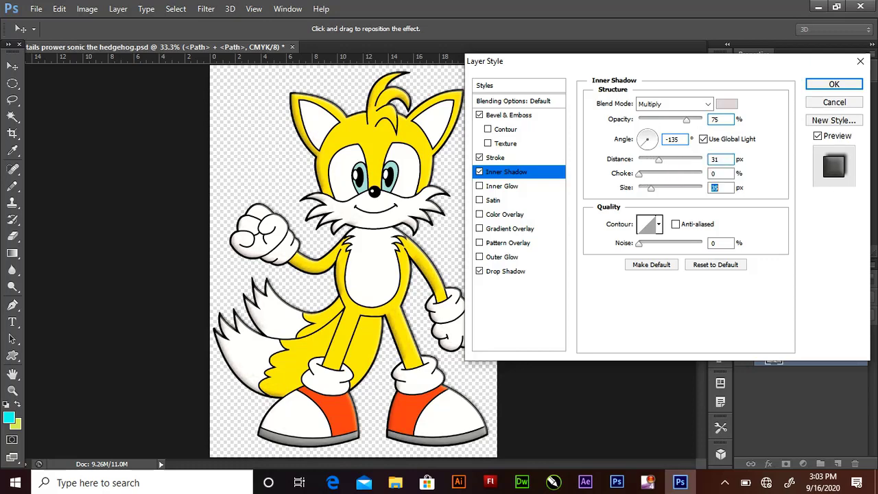
key("Return")
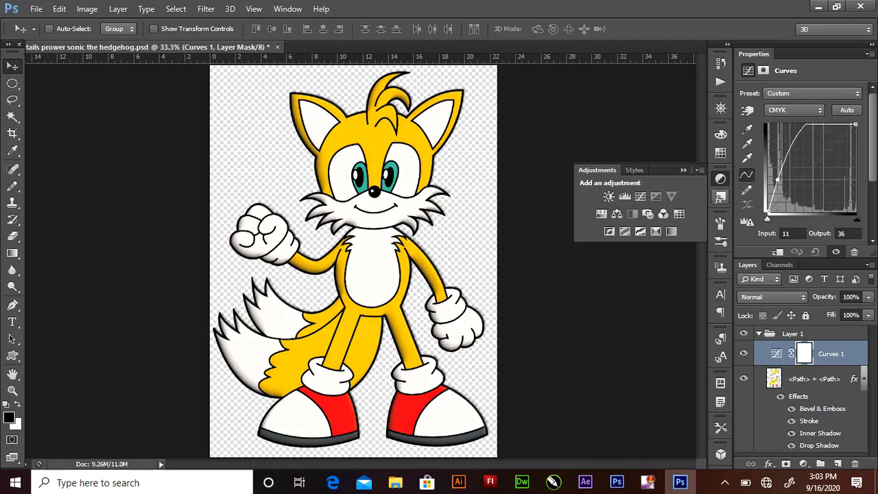
Drag the Curves point to Input 16 / Output 35 and close the Adjustments panel.
left_click_drag(778, 180, 781, 182)
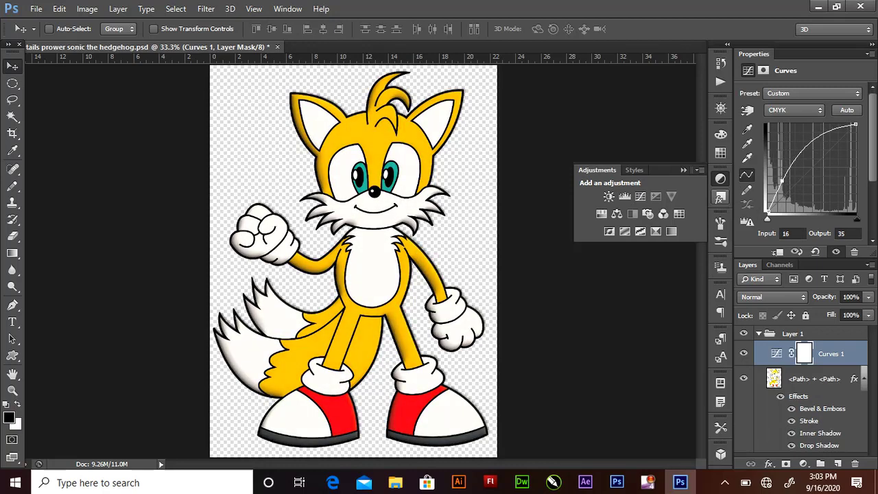
left_click(720, 178)
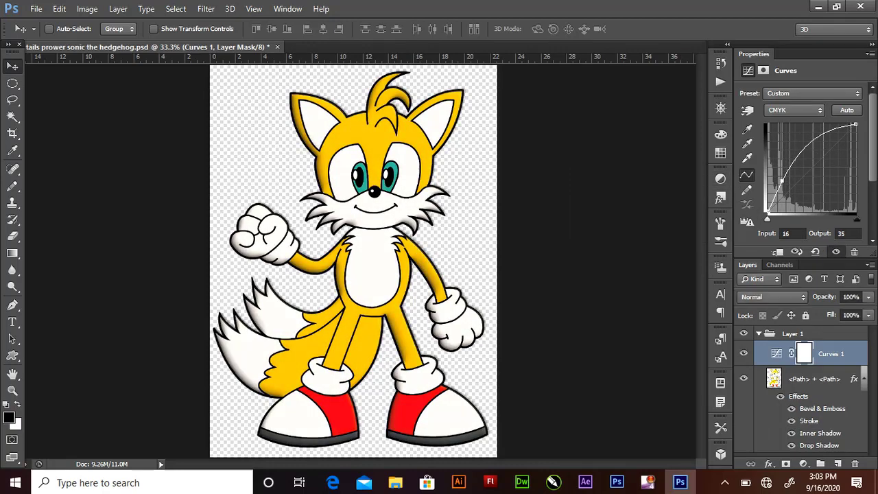